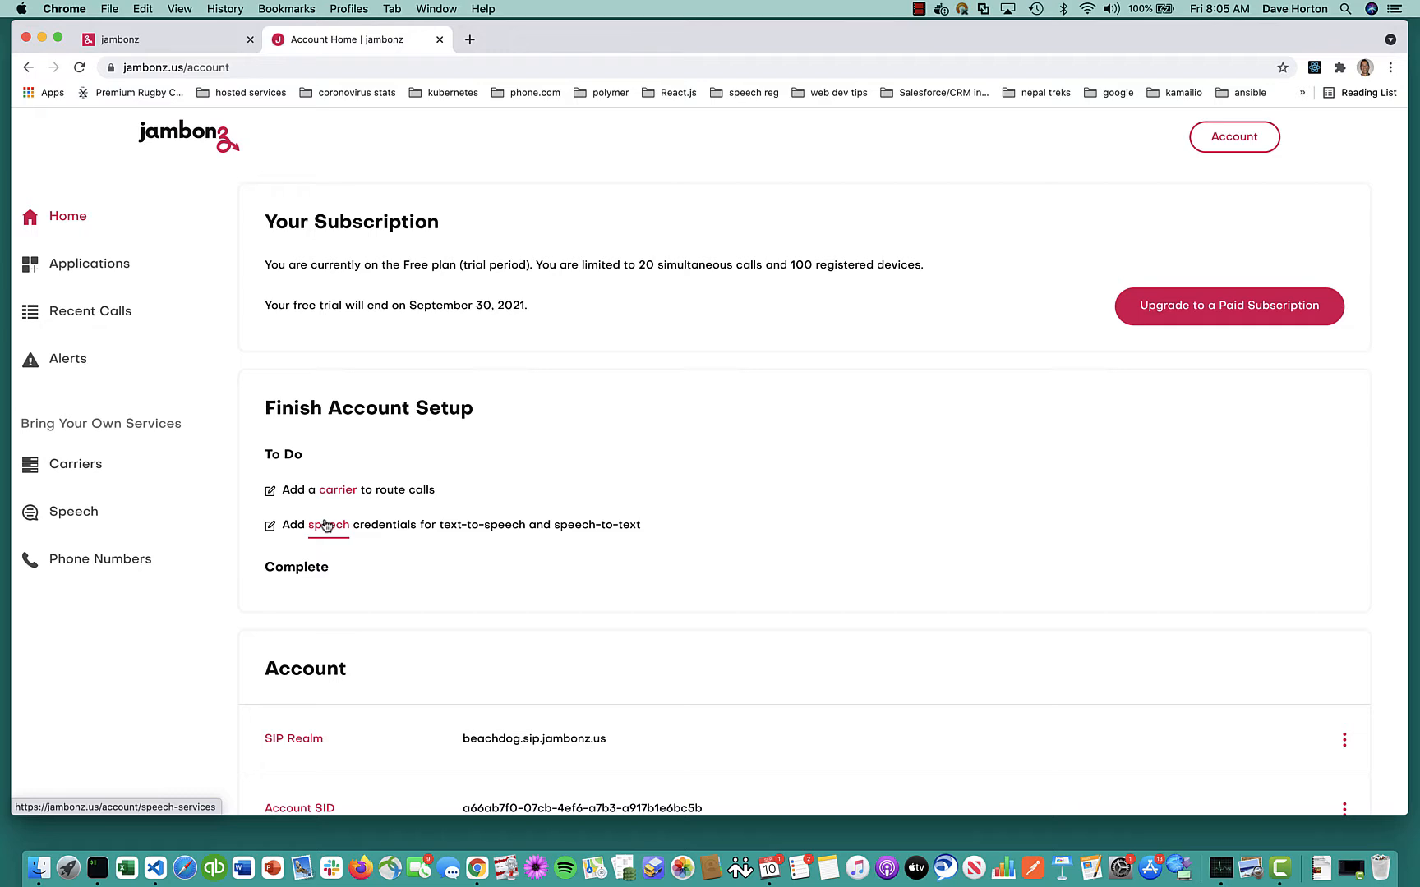
Add a Google speech service using the drachtio-cpaas key file, enabled for both text-to-speech and speech-to-text
{"action": "left_click", "coordinate": [325, 524]}
{"action": "left_click", "coordinate": [1344, 217]}
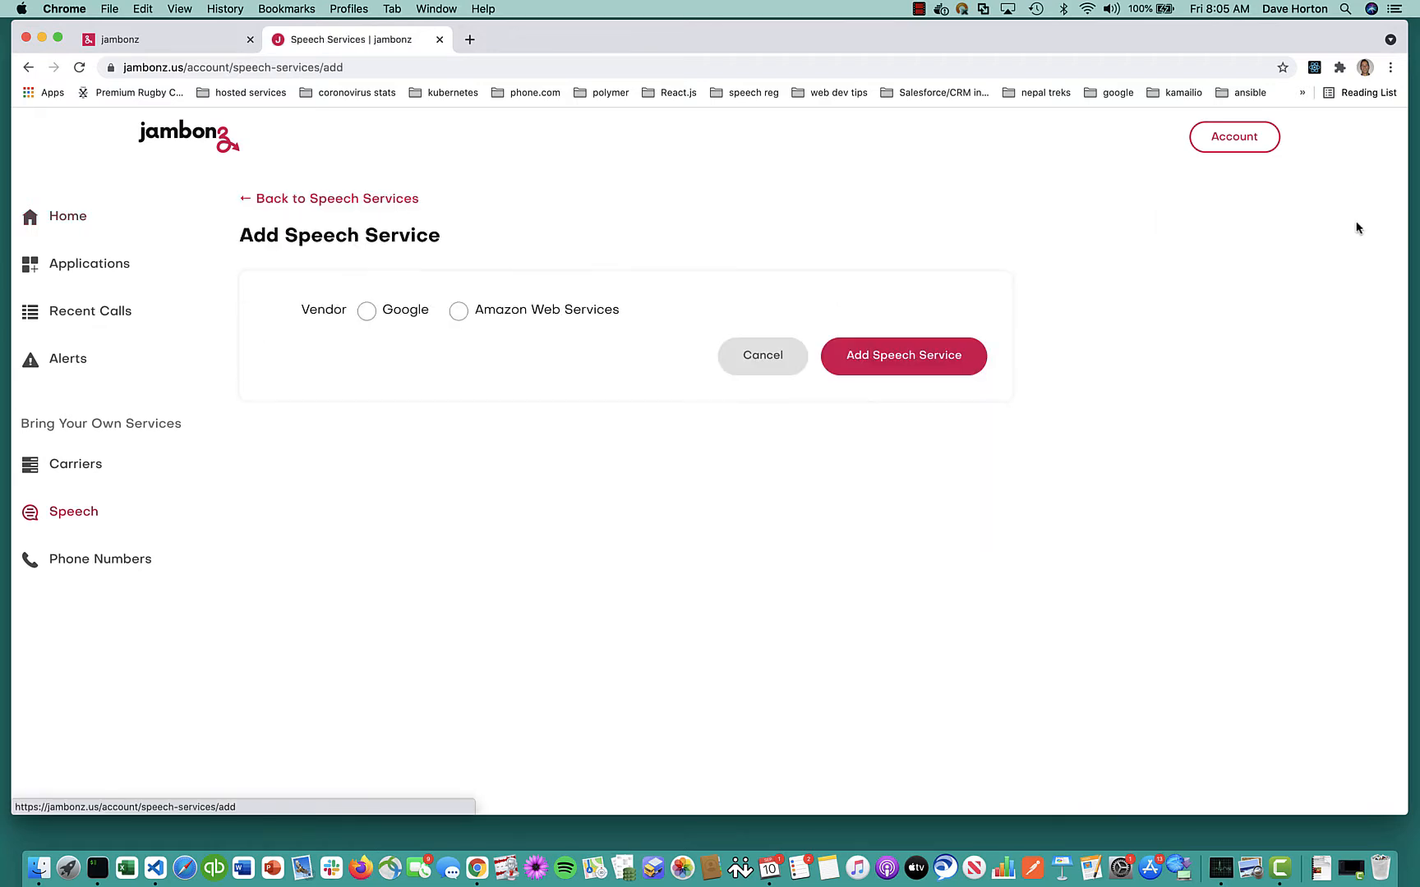
{"action": "left_click", "coordinate": [877, 355]}
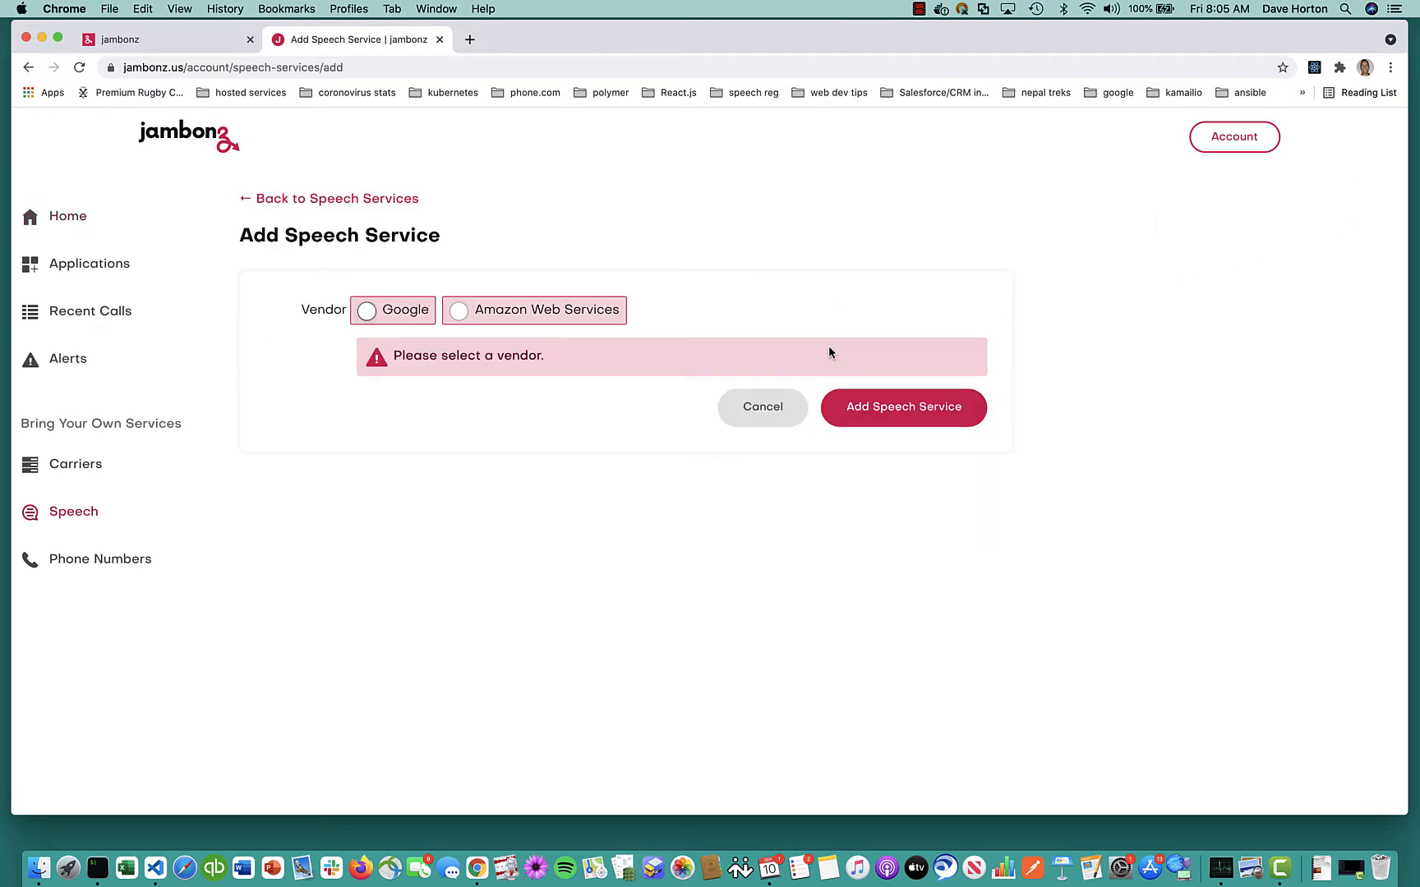
{"action": "left_click", "coordinate": [461, 313]}
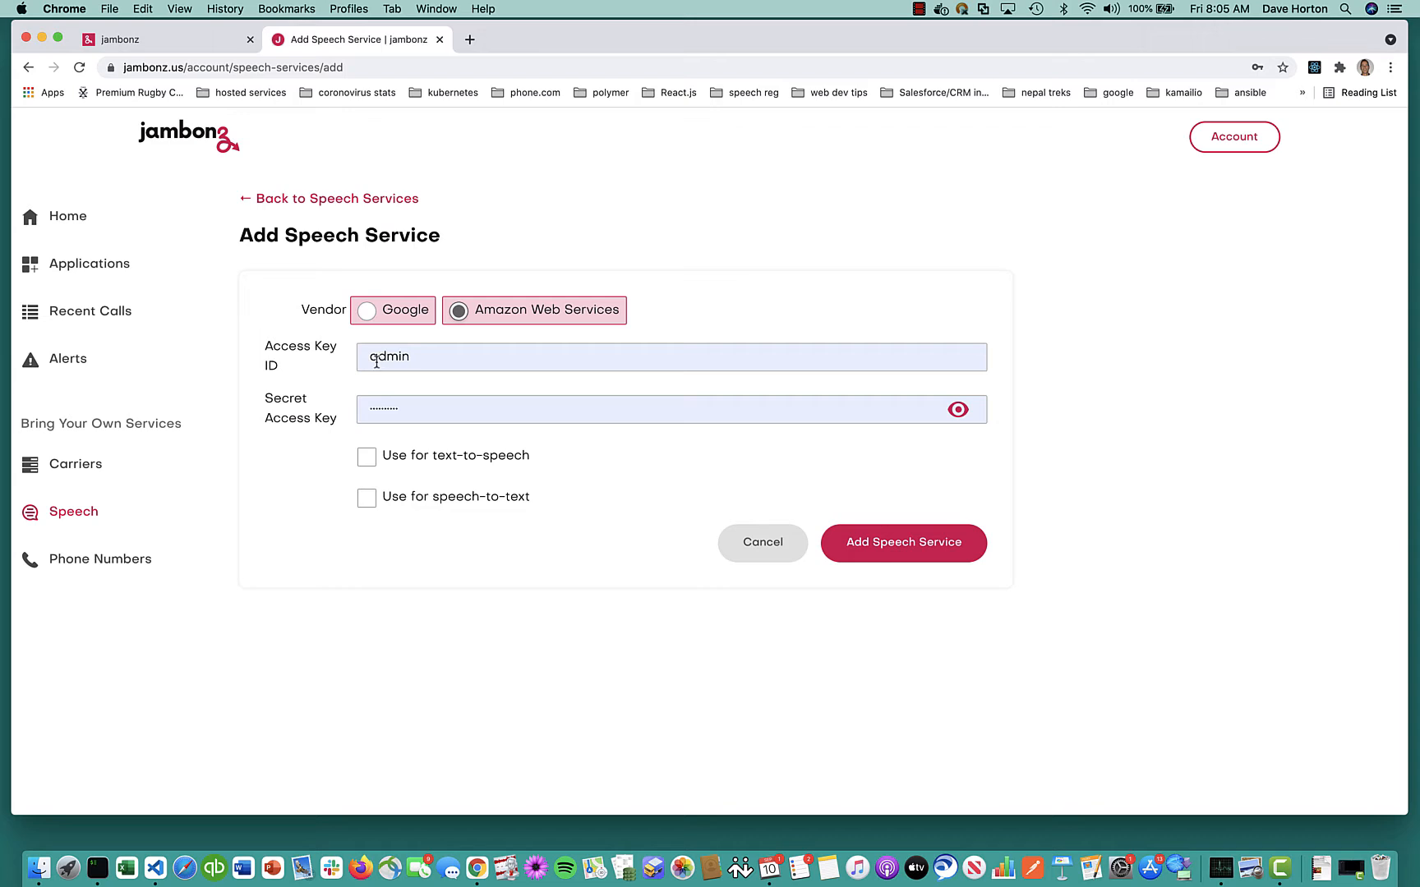
{"action": "left_click", "coordinate": [366, 311]}
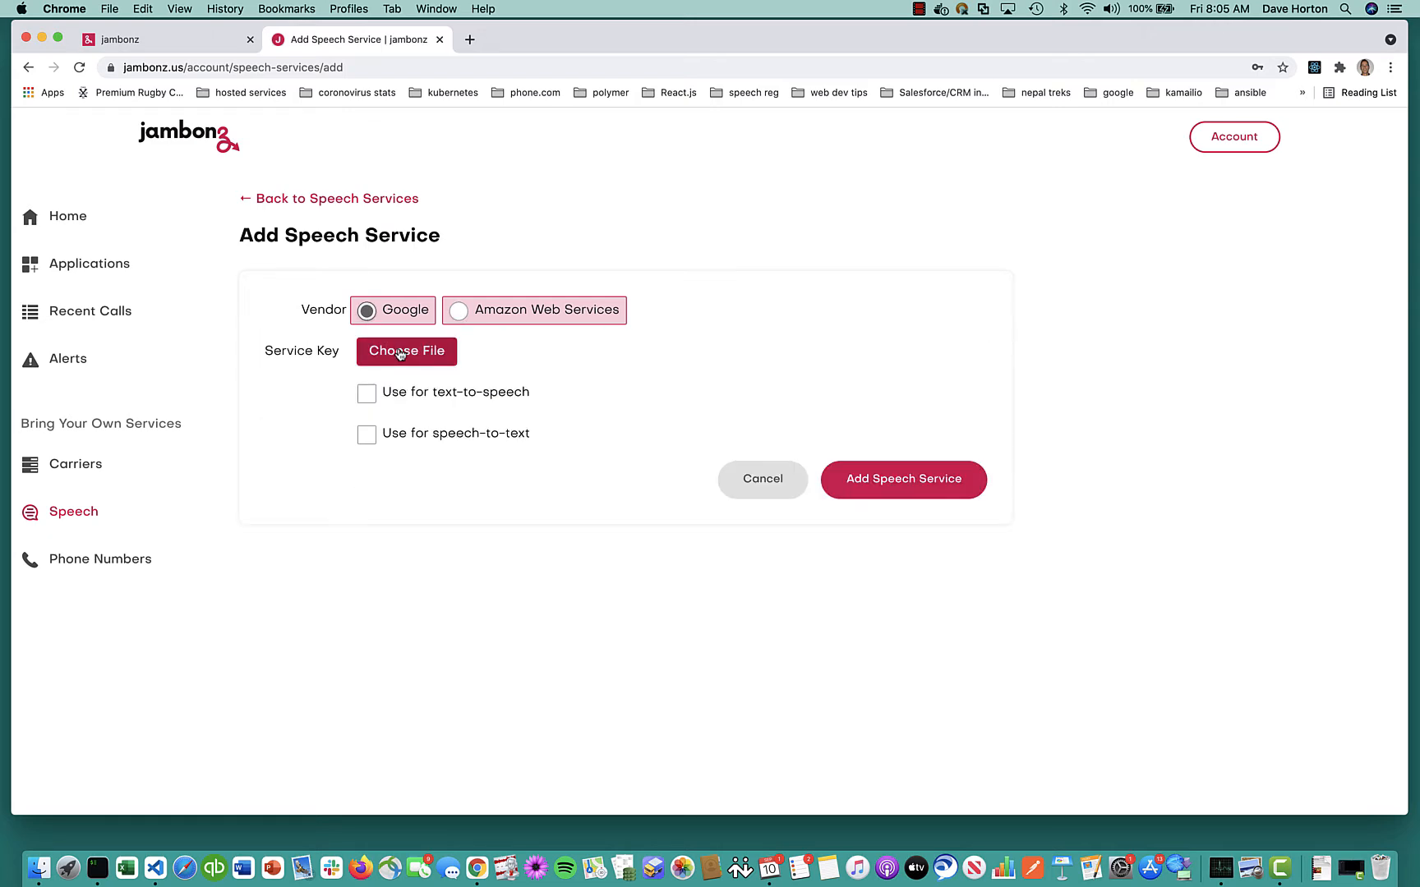
{"action": "left_click", "coordinate": [399, 351]}
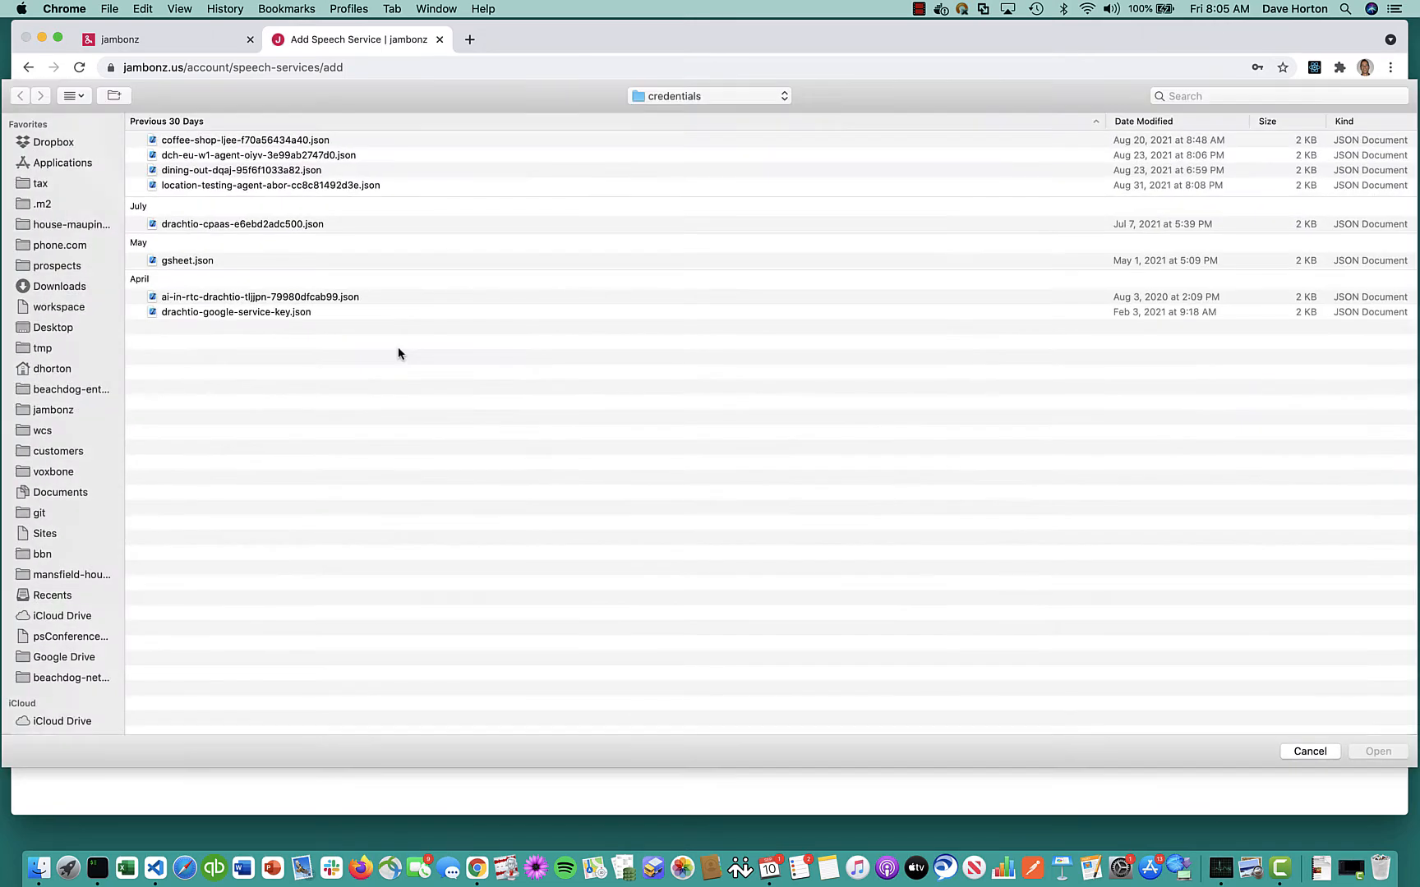
{"action": "double_click", "coordinate": [267, 228]}
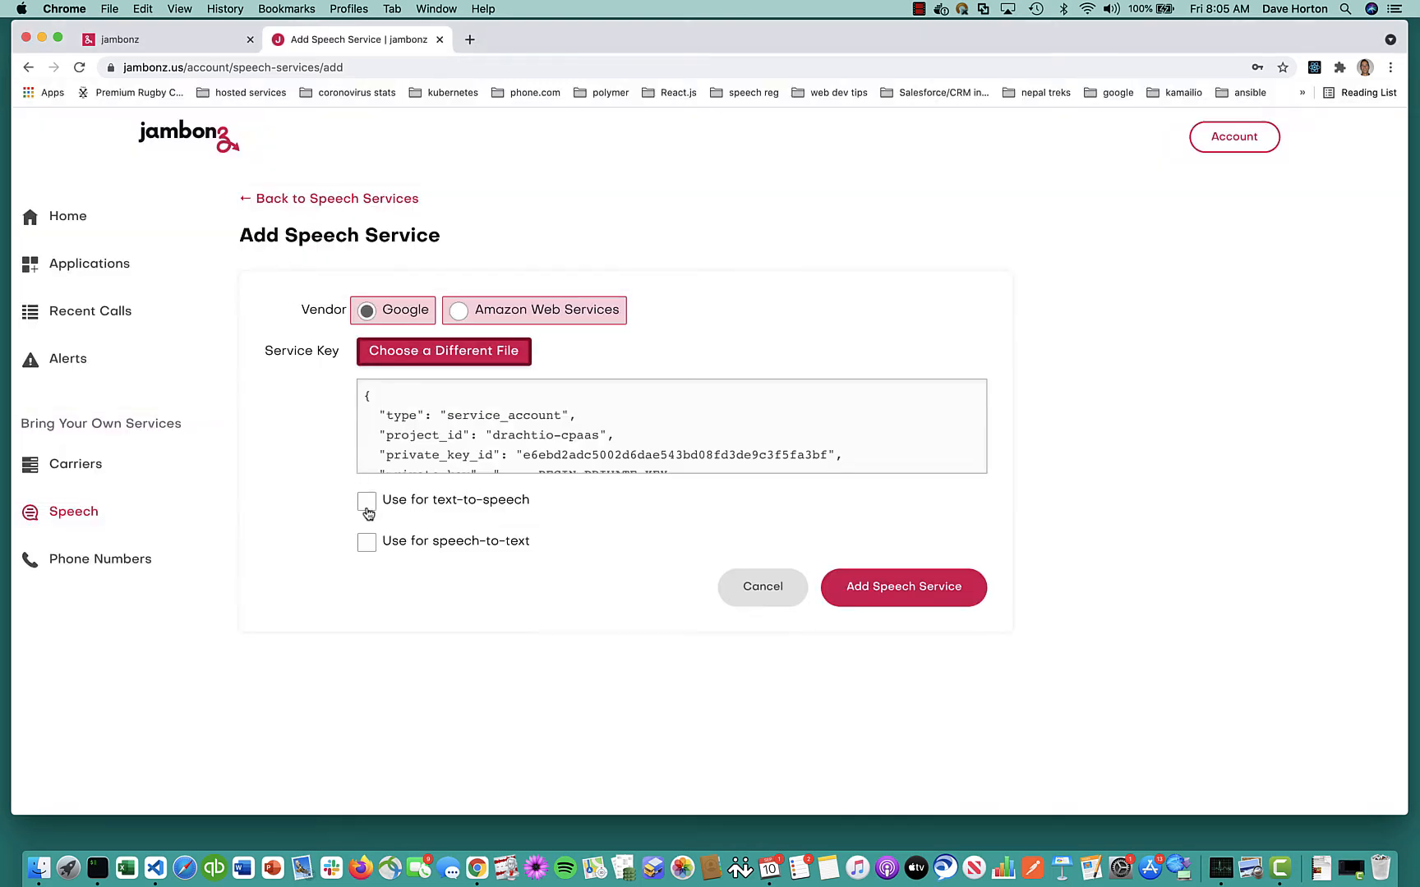
{"action": "left_click", "coordinate": [367, 502]}
{"action": "left_click", "coordinate": [366, 542]}
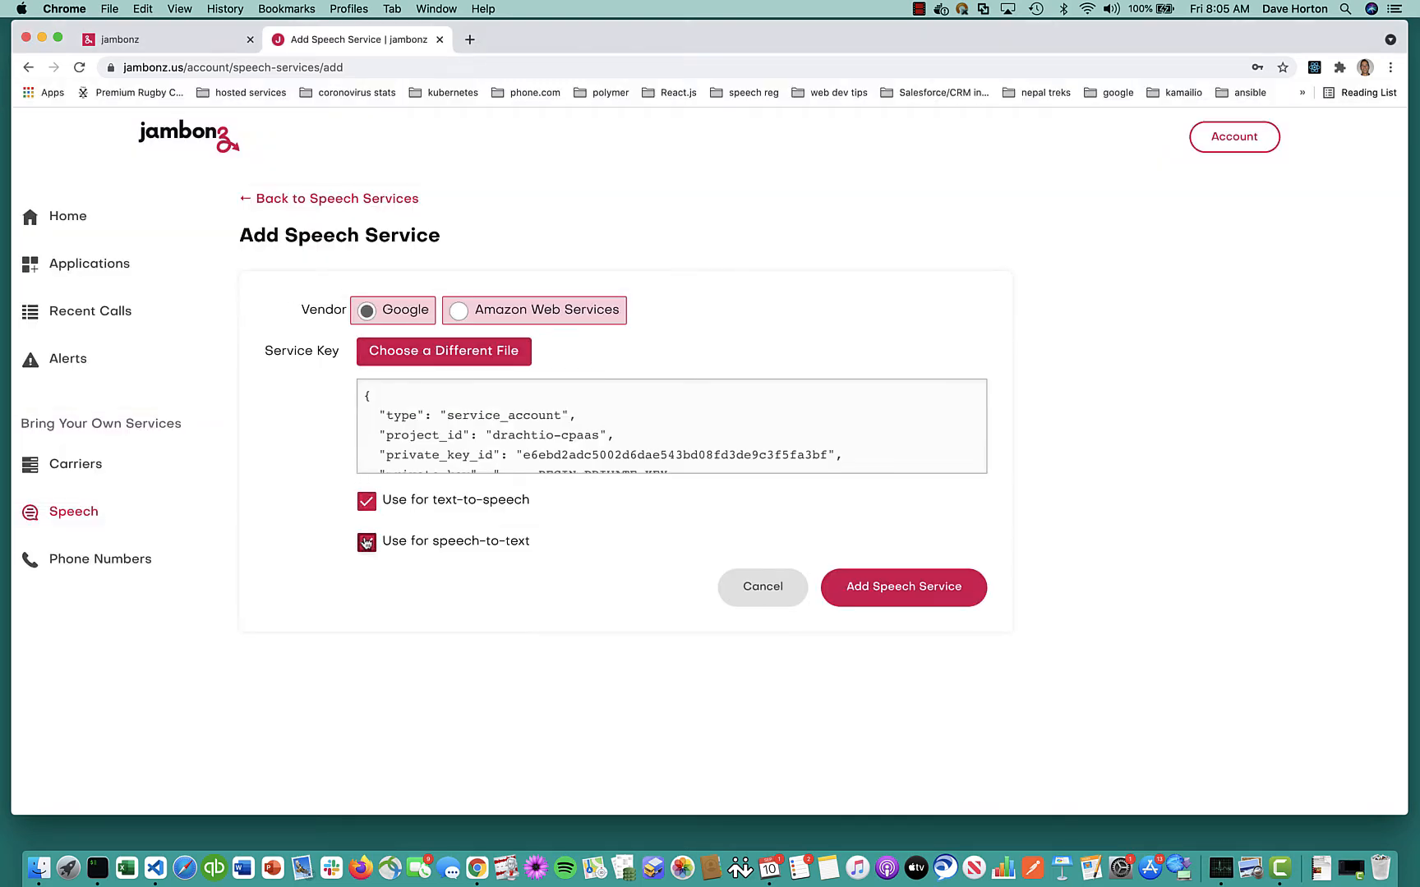
{"action": "left_click", "coordinate": [894, 587]}
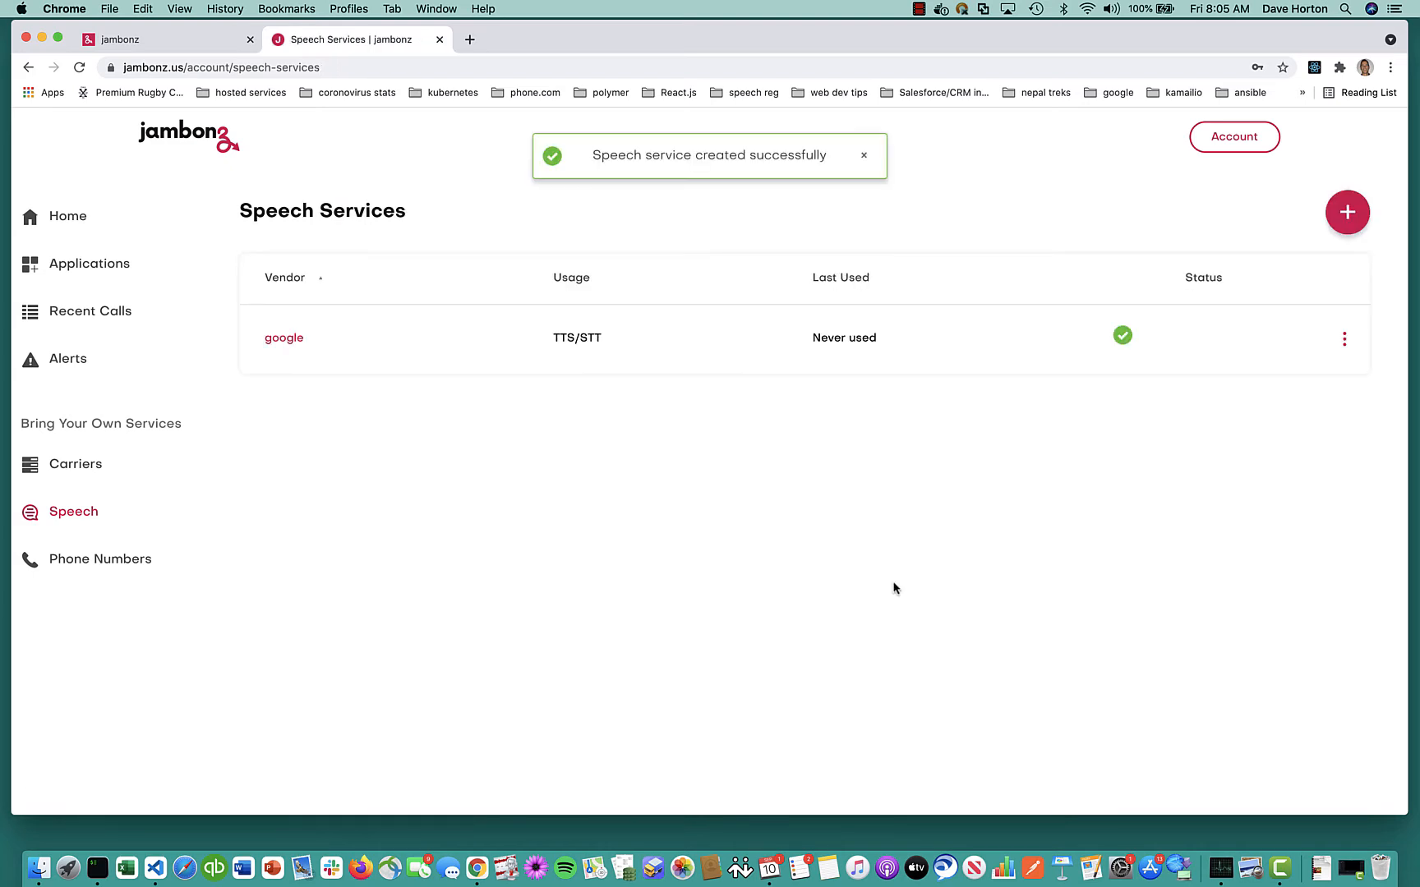
Create a new carrier from the TelecomsXChange preset and save it
{"action": "left_click", "coordinate": [114, 466]}
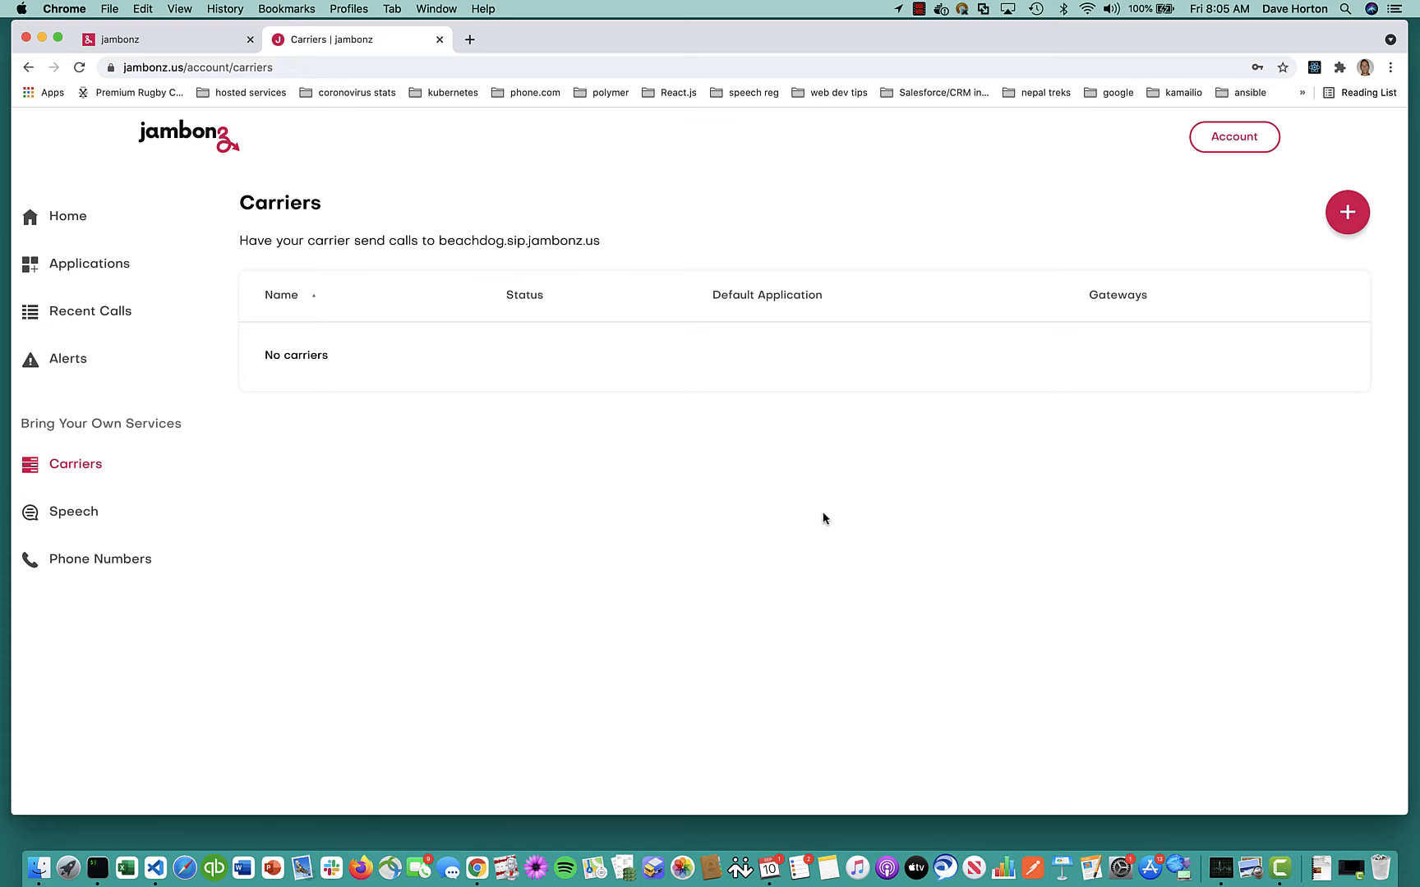
{"action": "left_click", "coordinate": [1339, 215]}
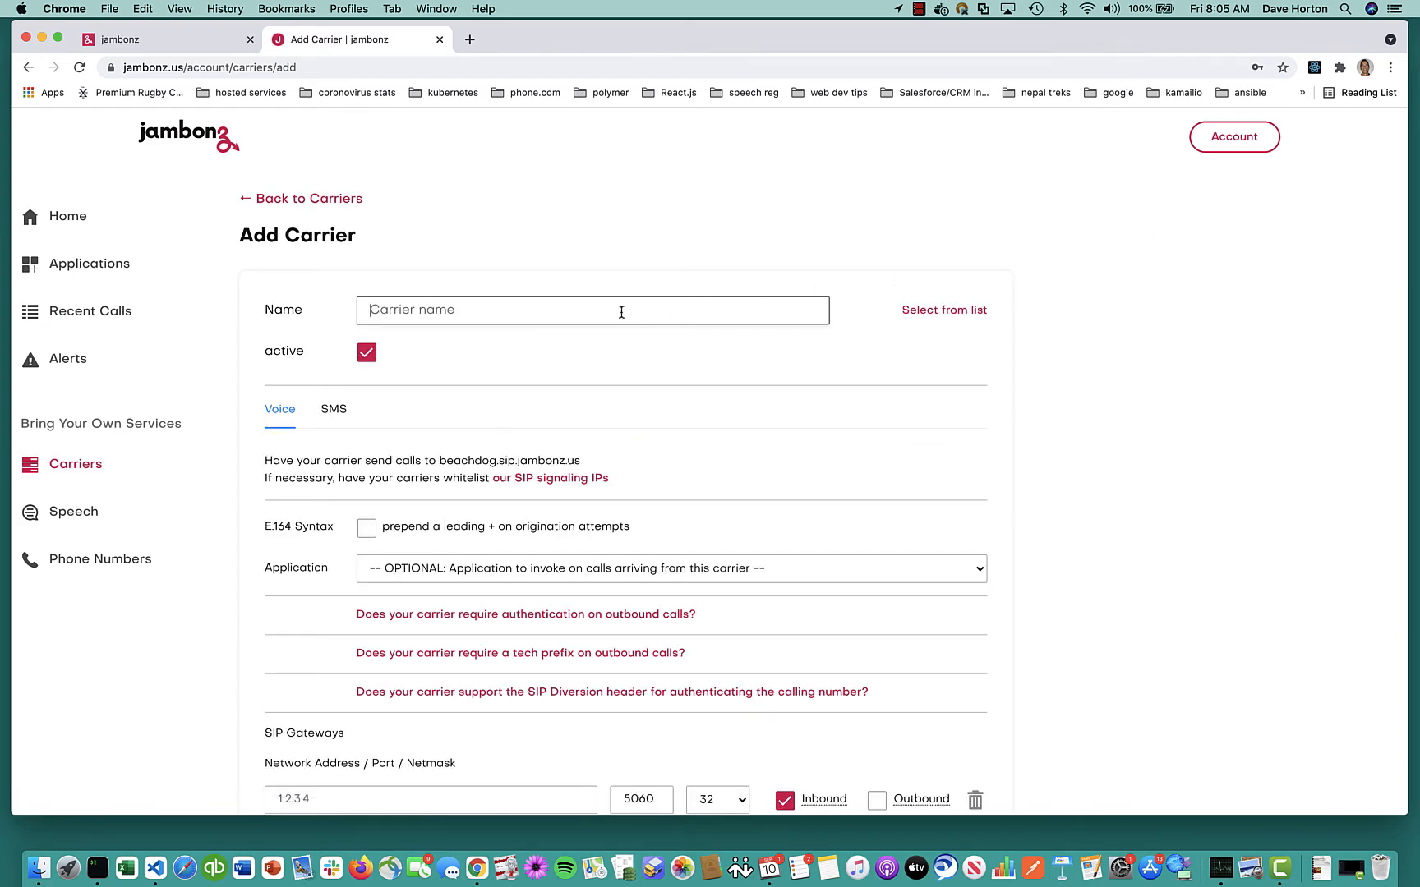
{"action": "scroll", "coordinate": [621, 313], "scroll_direction": "down", "scroll_amount": 3}
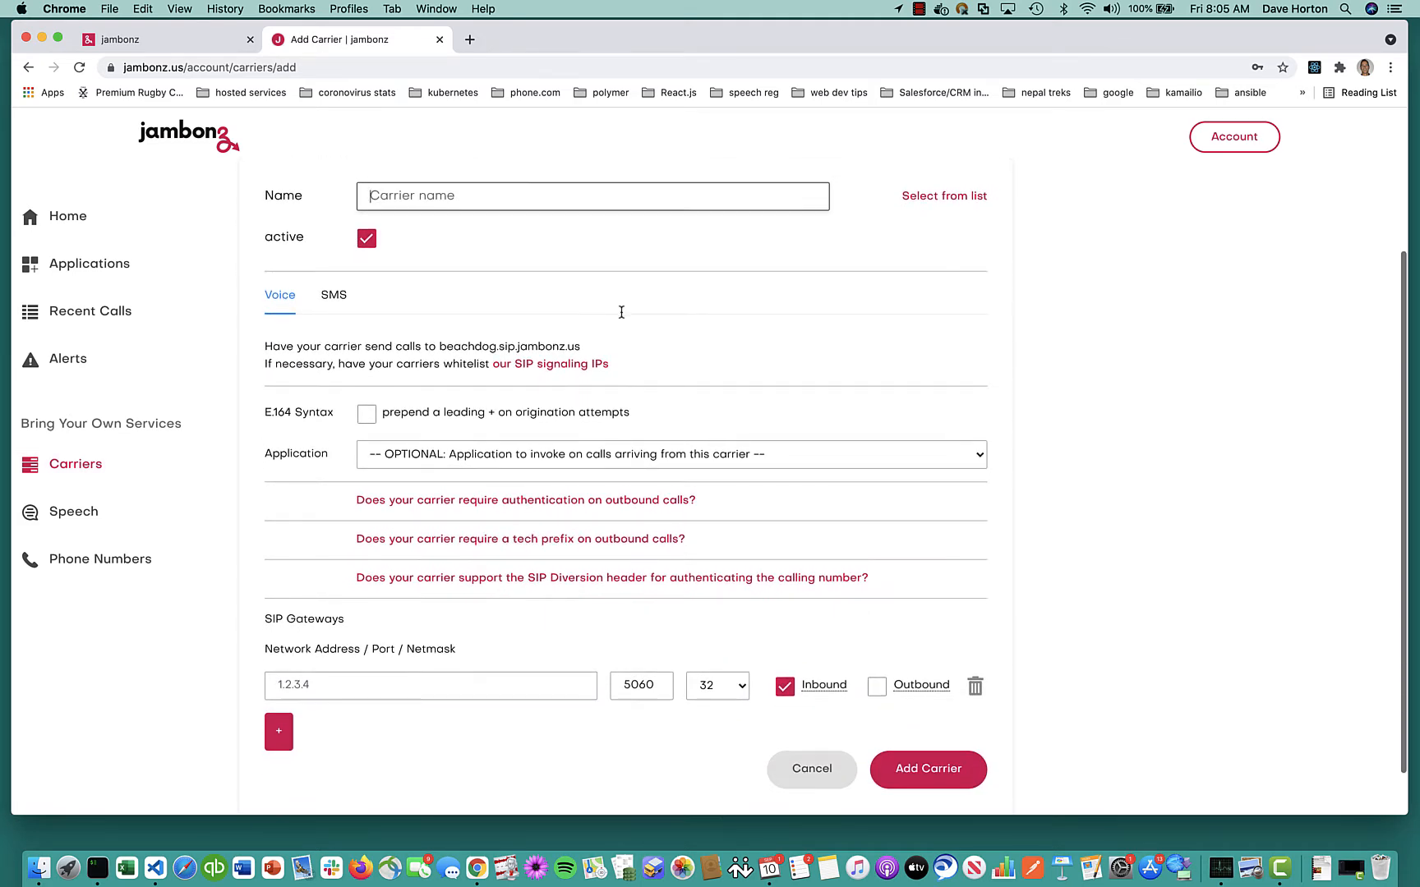
{"action": "scroll", "coordinate": [621, 312], "scroll_direction": "up", "scroll_amount": 3}
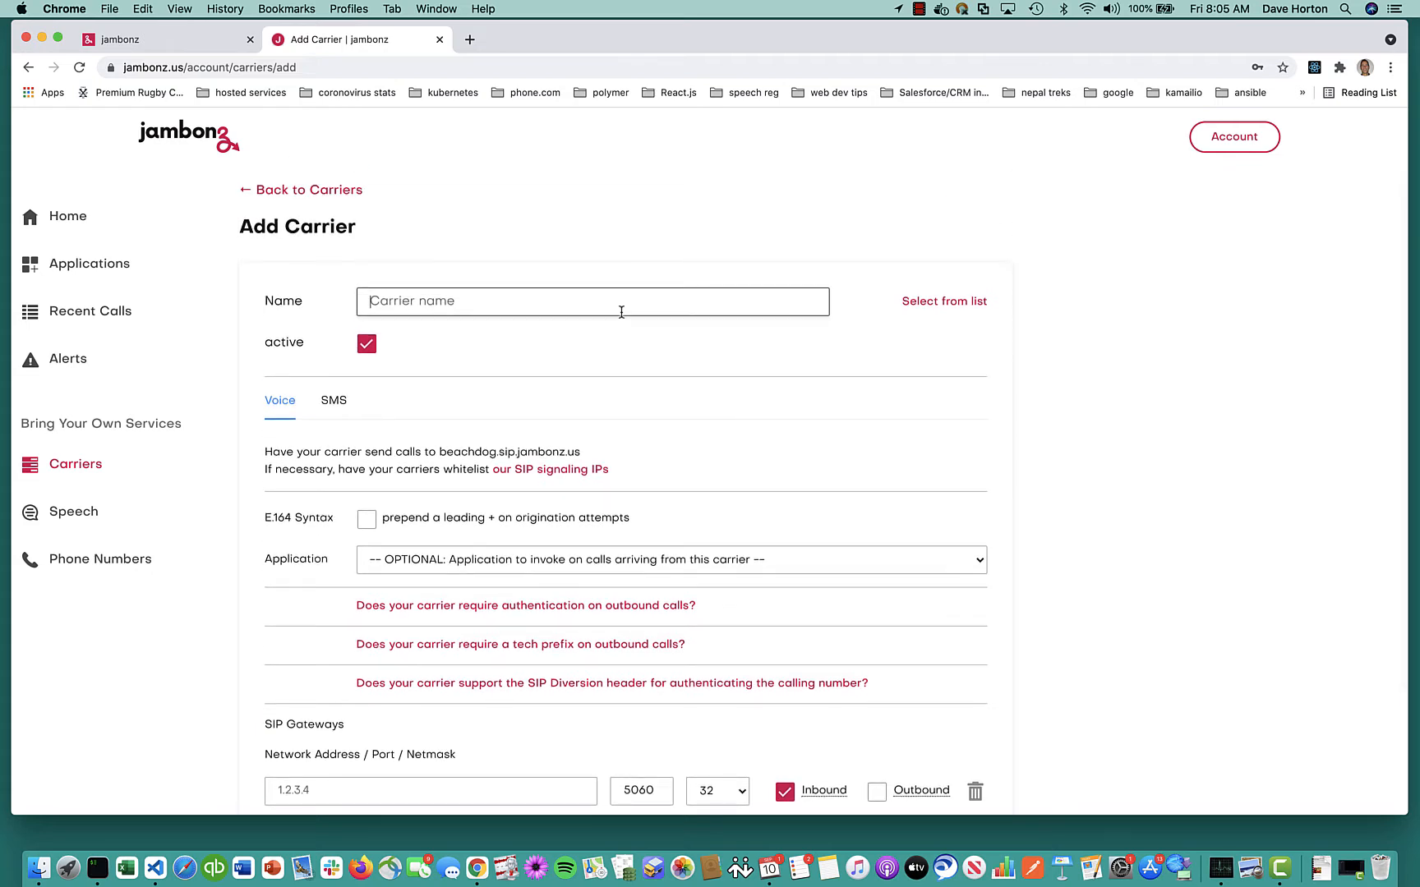
{"action": "left_click", "coordinate": [943, 304]}
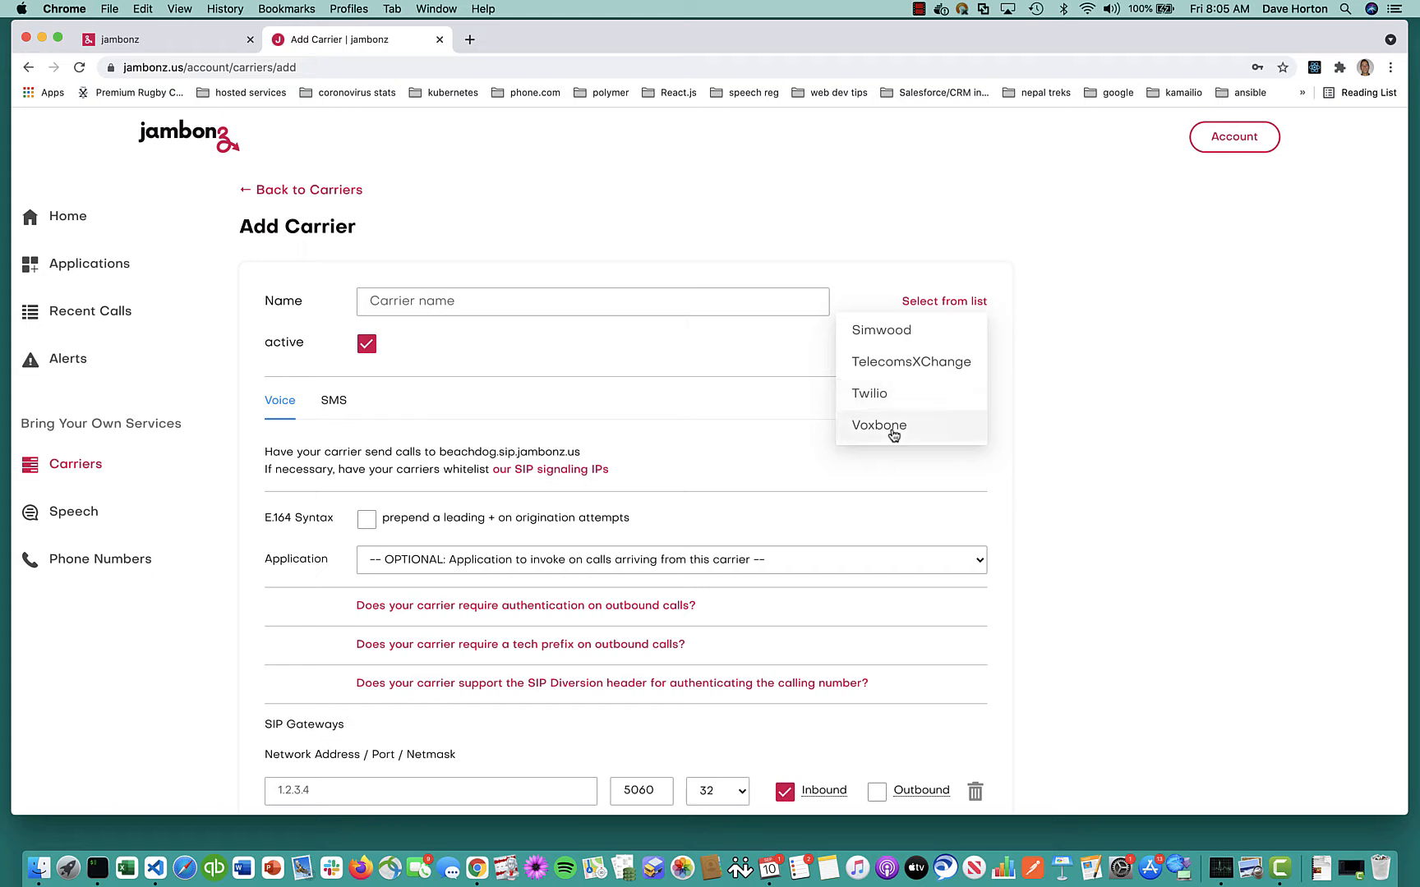
{"action": "left_click", "coordinate": [894, 362]}
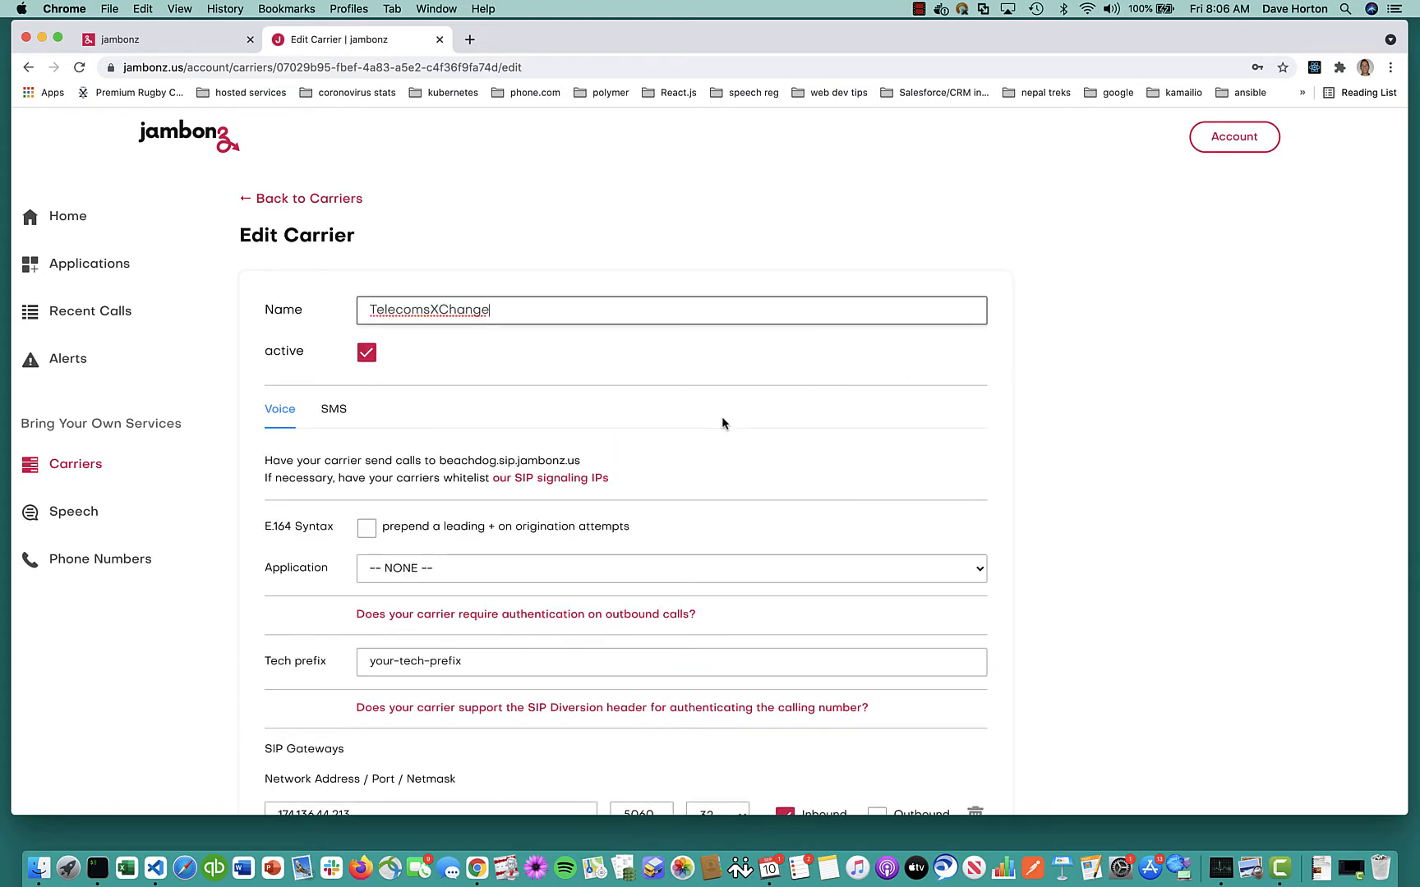
{"action": "scroll", "coordinate": [722, 422], "scroll_direction": "down", "scroll_amount": 2}
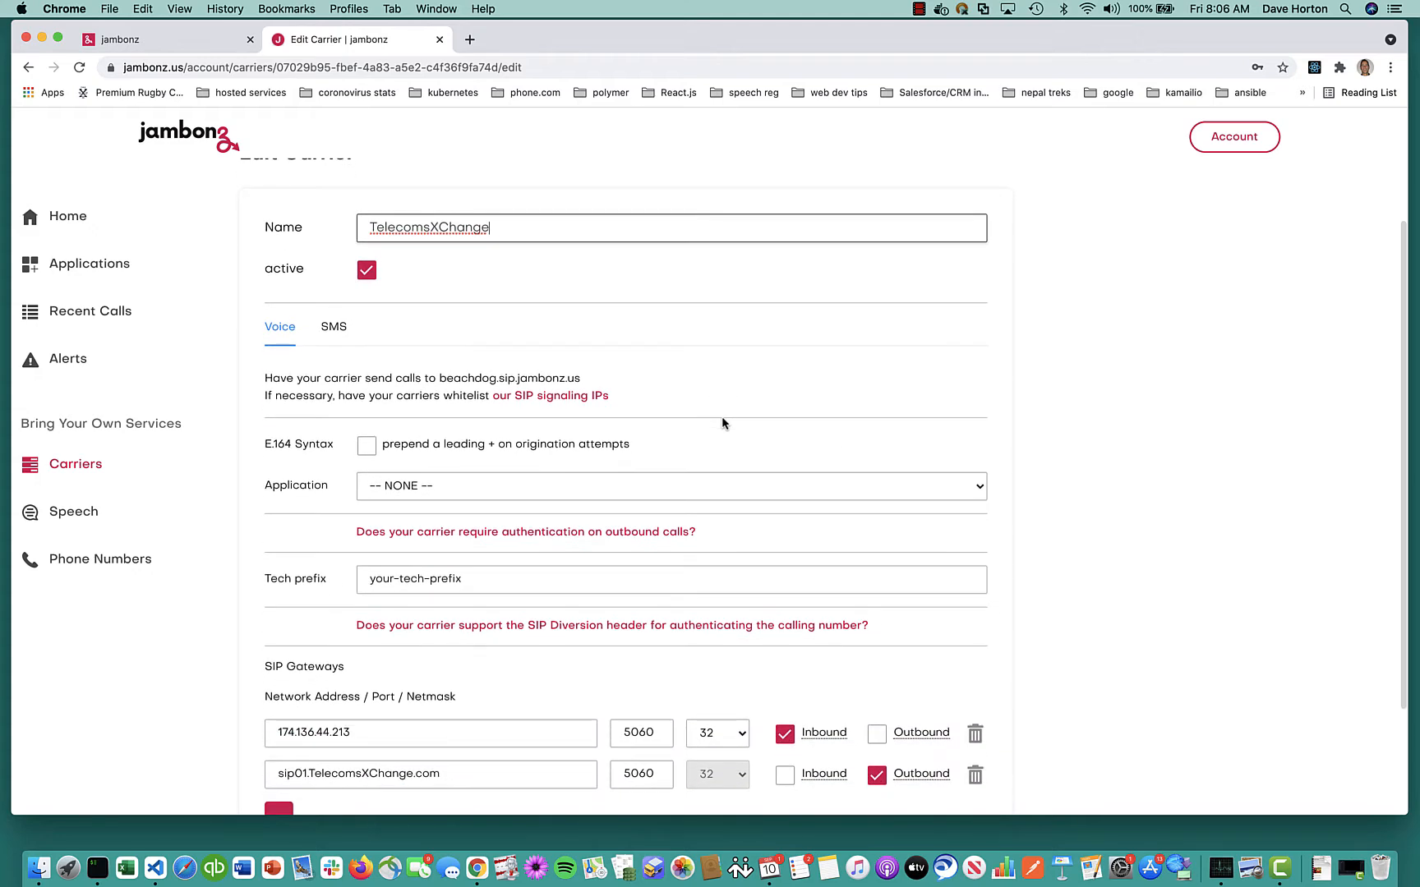
{"action": "scroll", "coordinate": [722, 421], "scroll_direction": "down", "scroll_amount": 1}
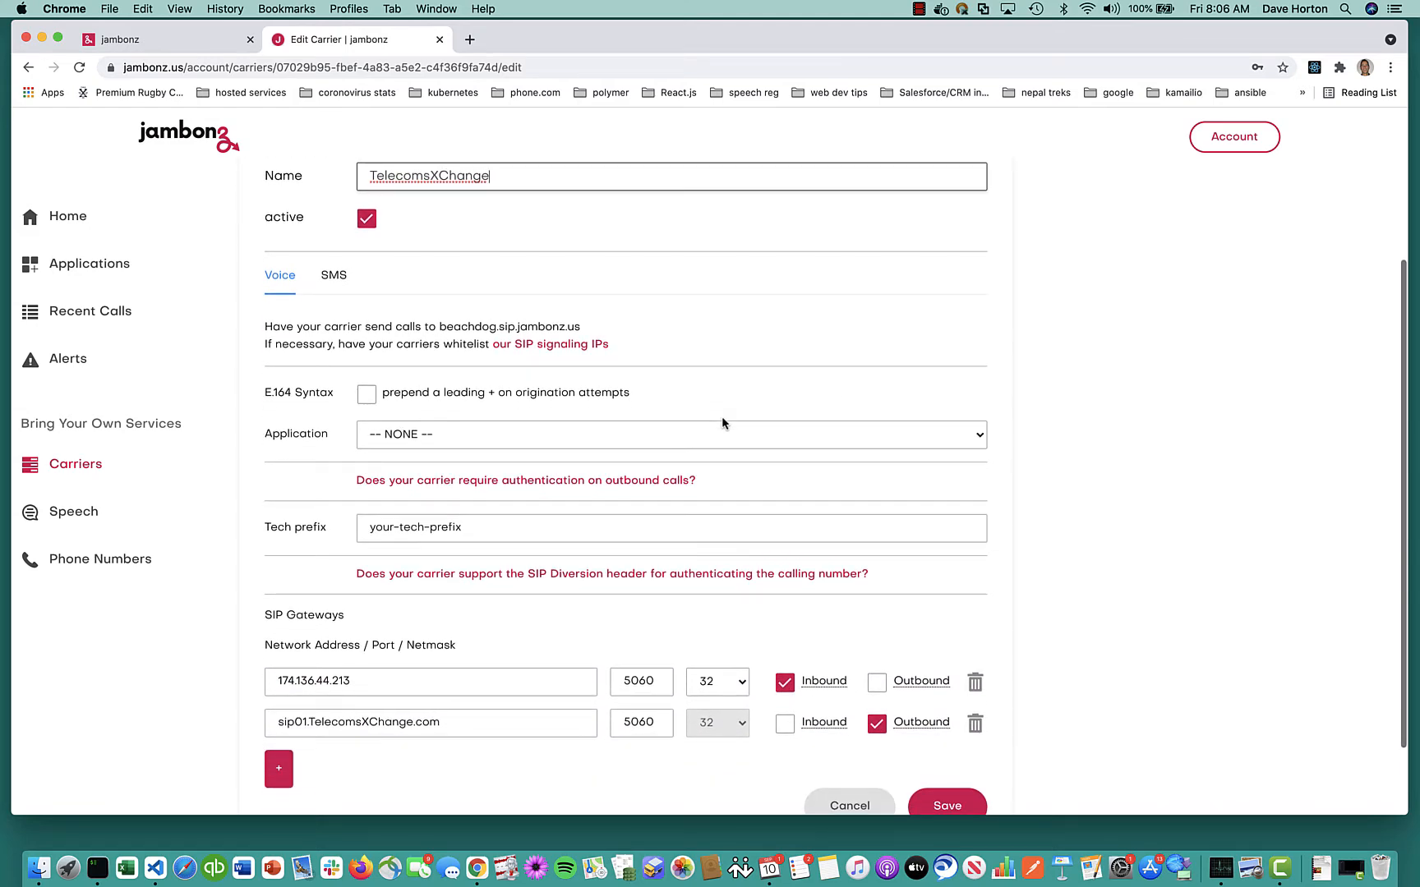
{"action": "scroll", "coordinate": [894, 703], "scroll_direction": "down", "scroll_amount": 2}
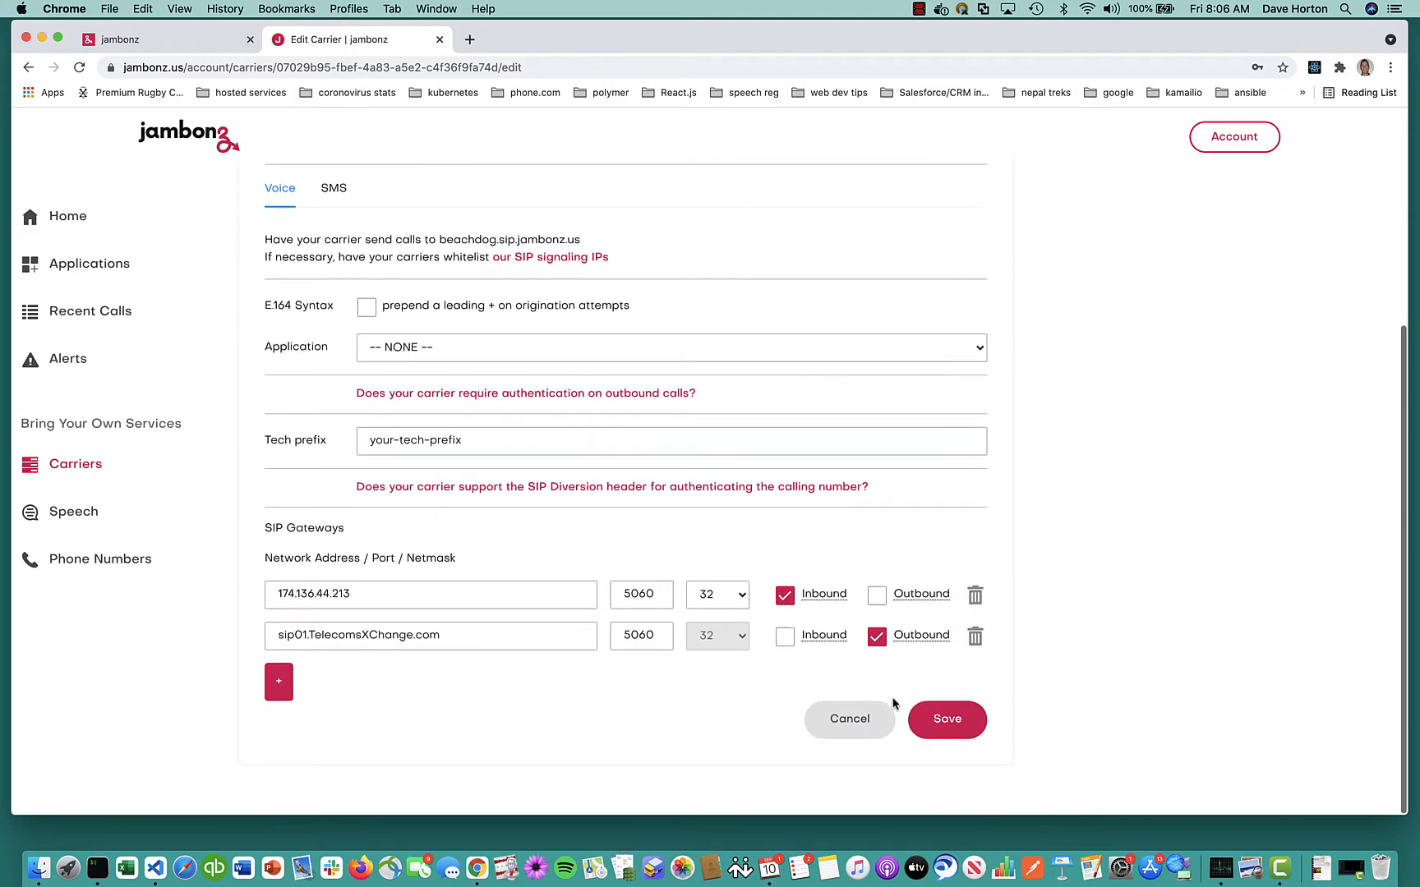
{"action": "left_click", "coordinate": [941, 719]}
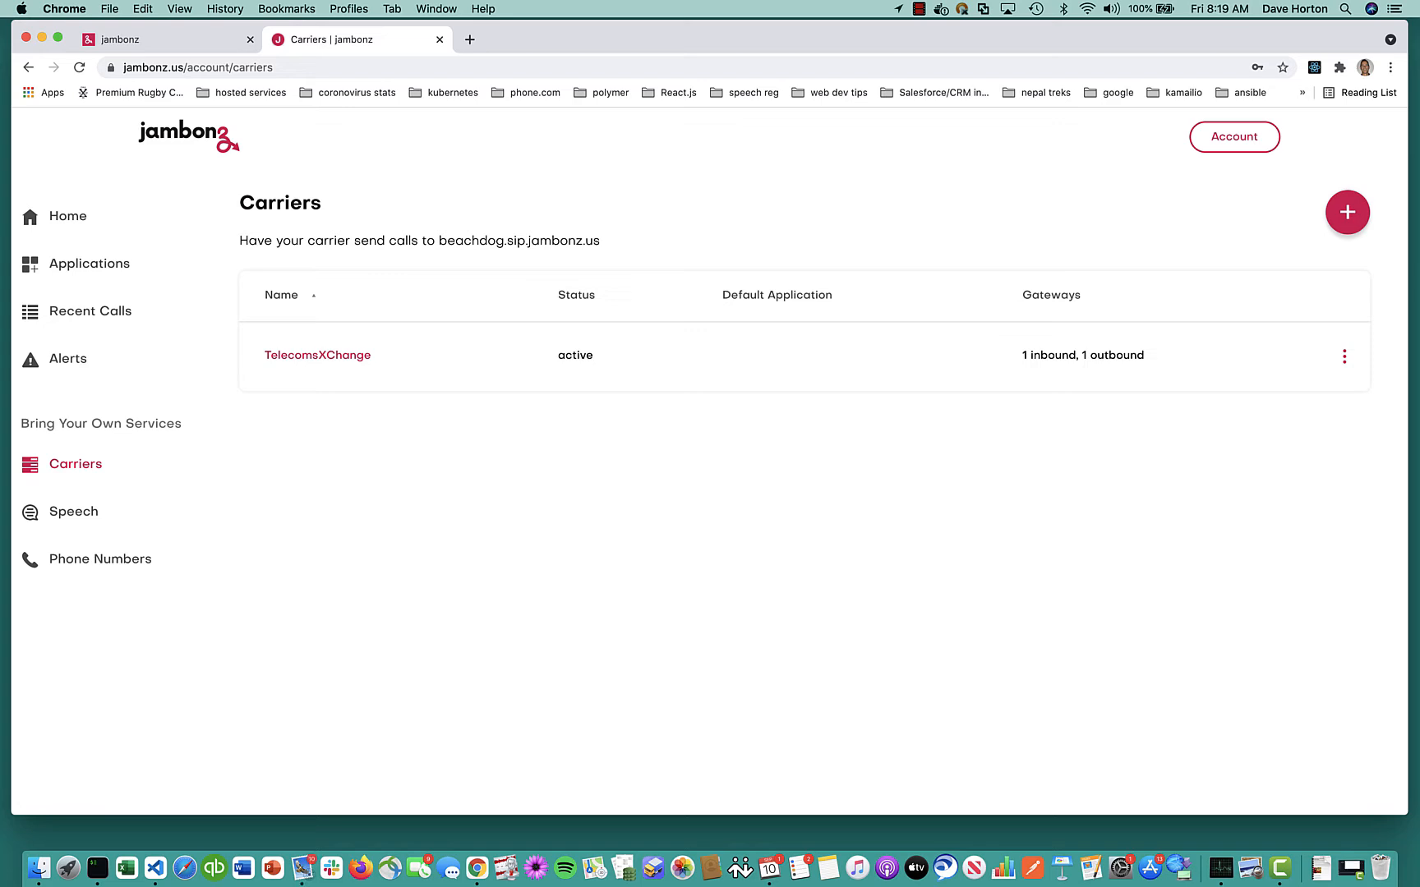
Open the TelecomsXChange partner sign-up from jambonz.org and autofill the contact details and e-mail
{"action": "left_click", "coordinate": [233, 38]}
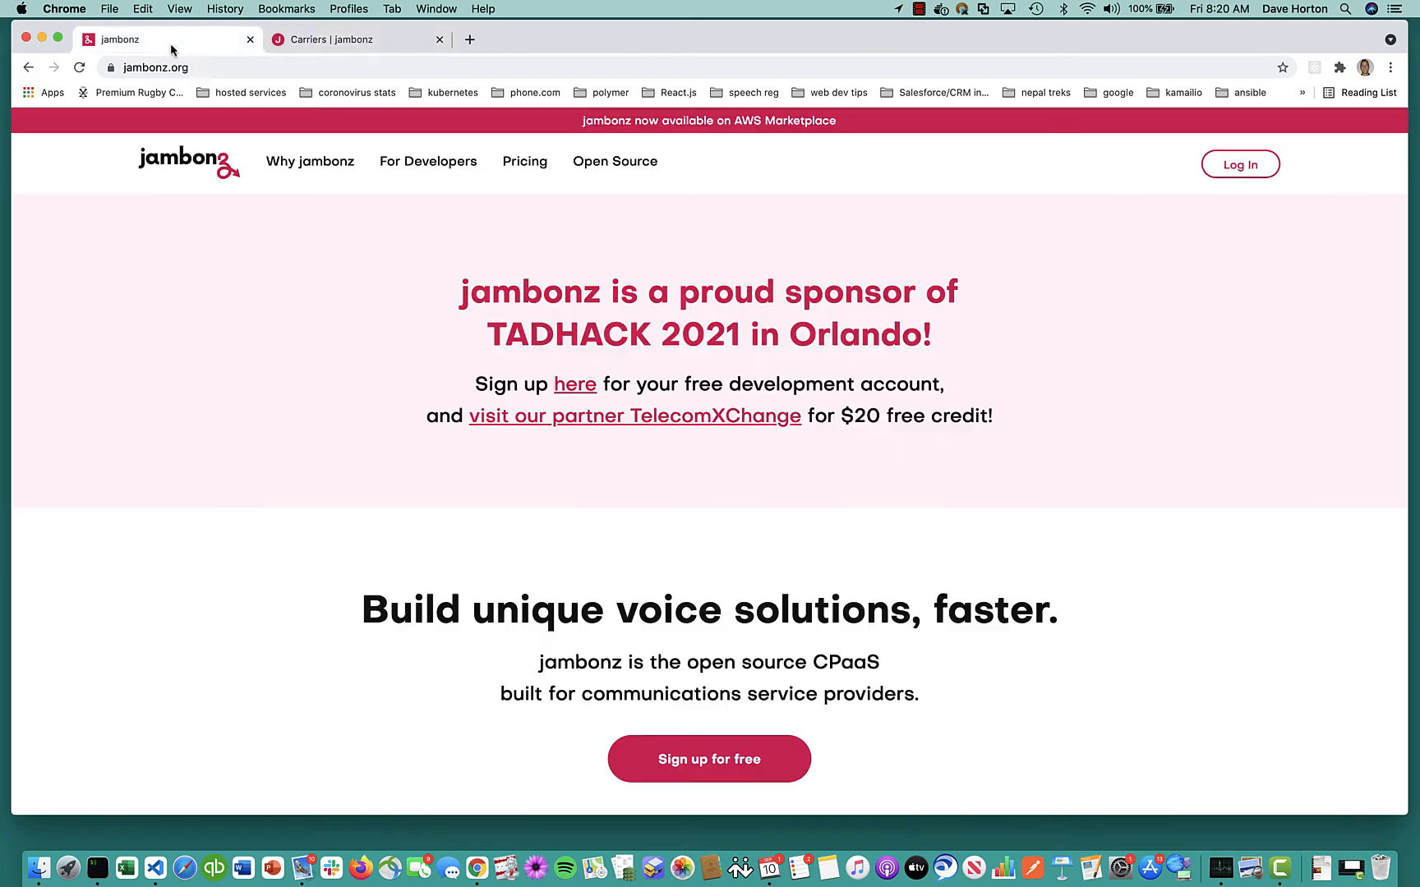
{"action": "left_click", "coordinate": [554, 419]}
{"action": "scroll", "coordinate": [461, 394], "scroll_direction": "down", "scroll_amount": 5}
{"action": "left_click", "coordinate": [470, 264]}
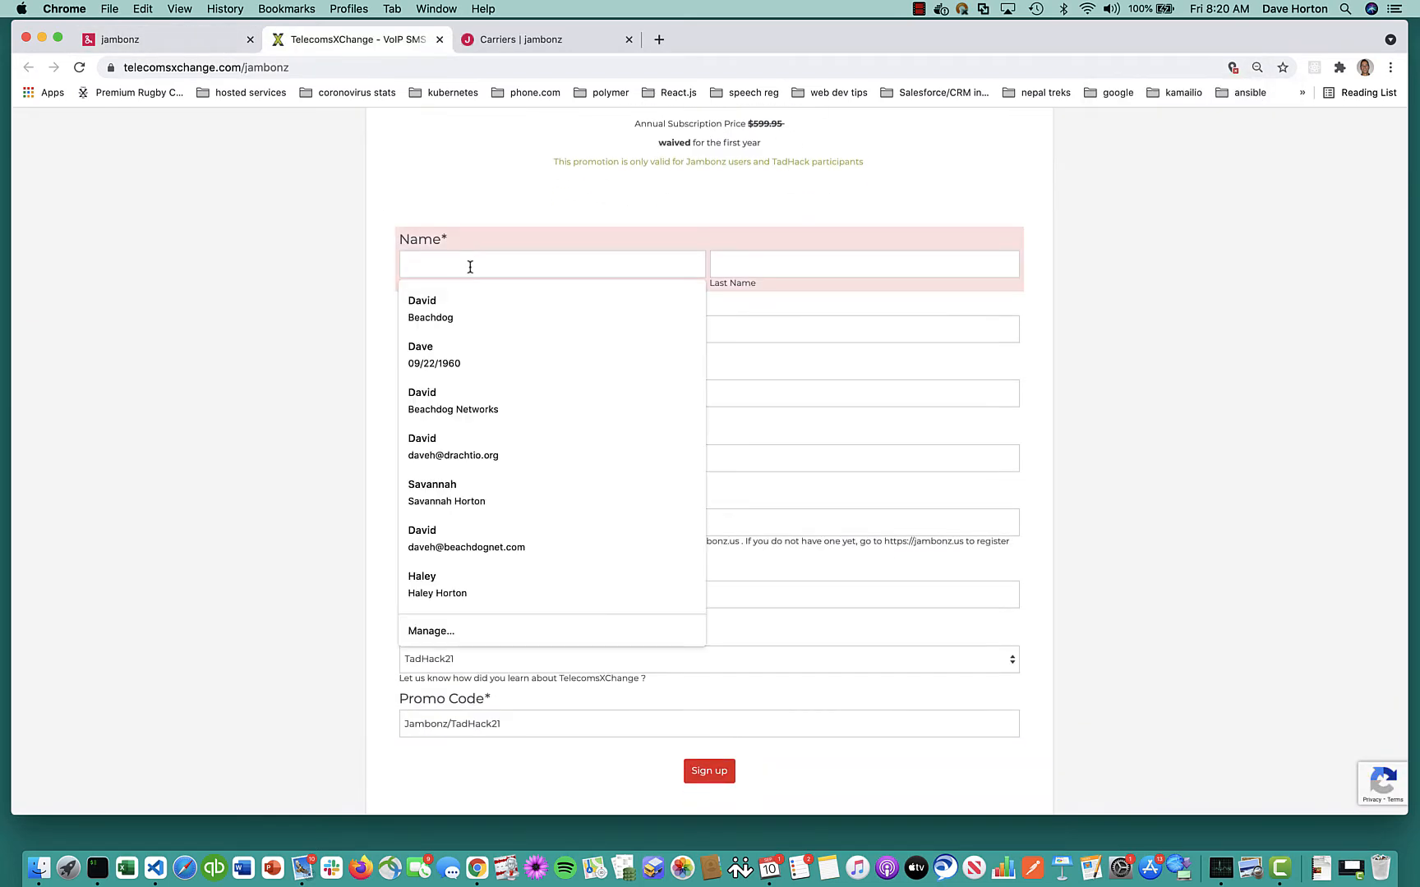
{"action": "left_click", "coordinate": [449, 347]}
{"action": "left_click", "coordinate": [453, 330]}
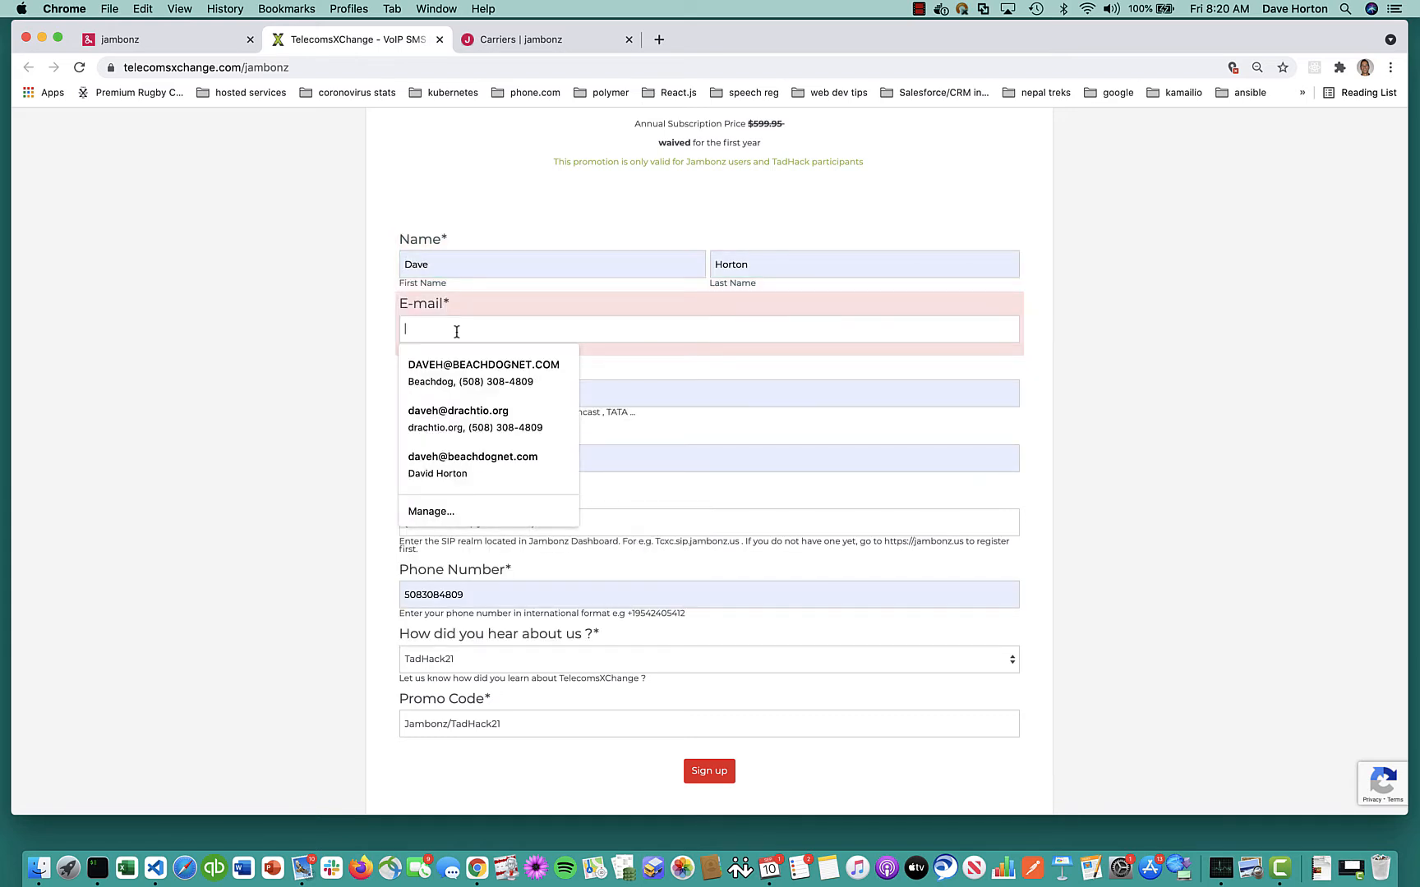
{"action": "left_click", "coordinate": [453, 374]}
Set company Beachdog Networks, website drachtio.org, SIP realm beachdog.sip.jambonz.us, and submit the sign-up
{"action": "left_click_drag", "start_coordinate": [465, 393], "coordinate": [304, 383]}
{"action": "type", "text": "Beach"}
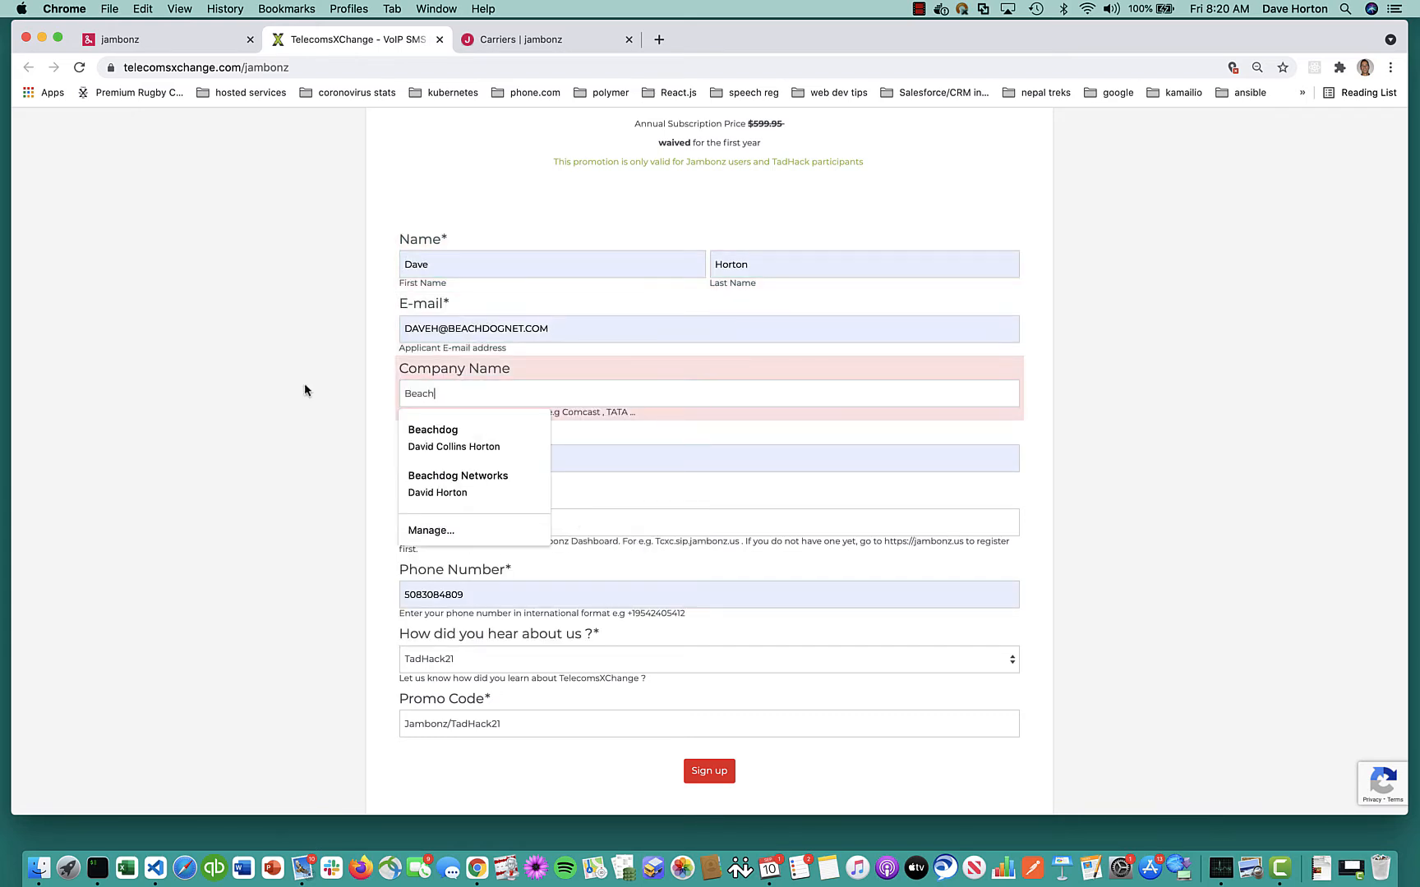
{"action": "left_click", "coordinate": [434, 487]}
{"action": "left_click_drag", "start_coordinate": [475, 459], "coordinate": [275, 434]}
{"action": "type", "text": "dracht"}
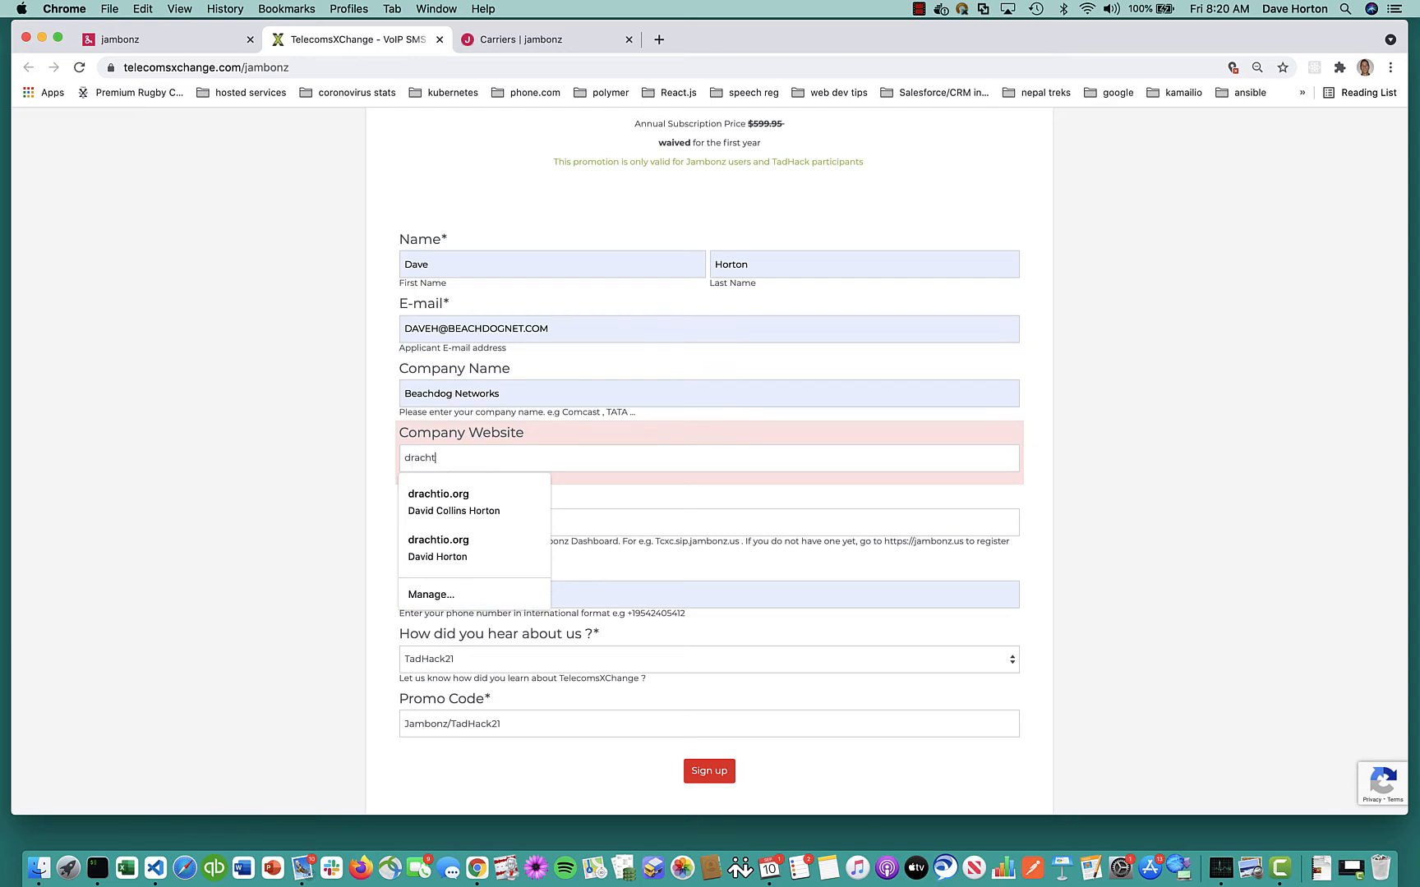
{"action": "type", "text": "io.org"}
{"action": "left_click", "coordinate": [264, 421]}
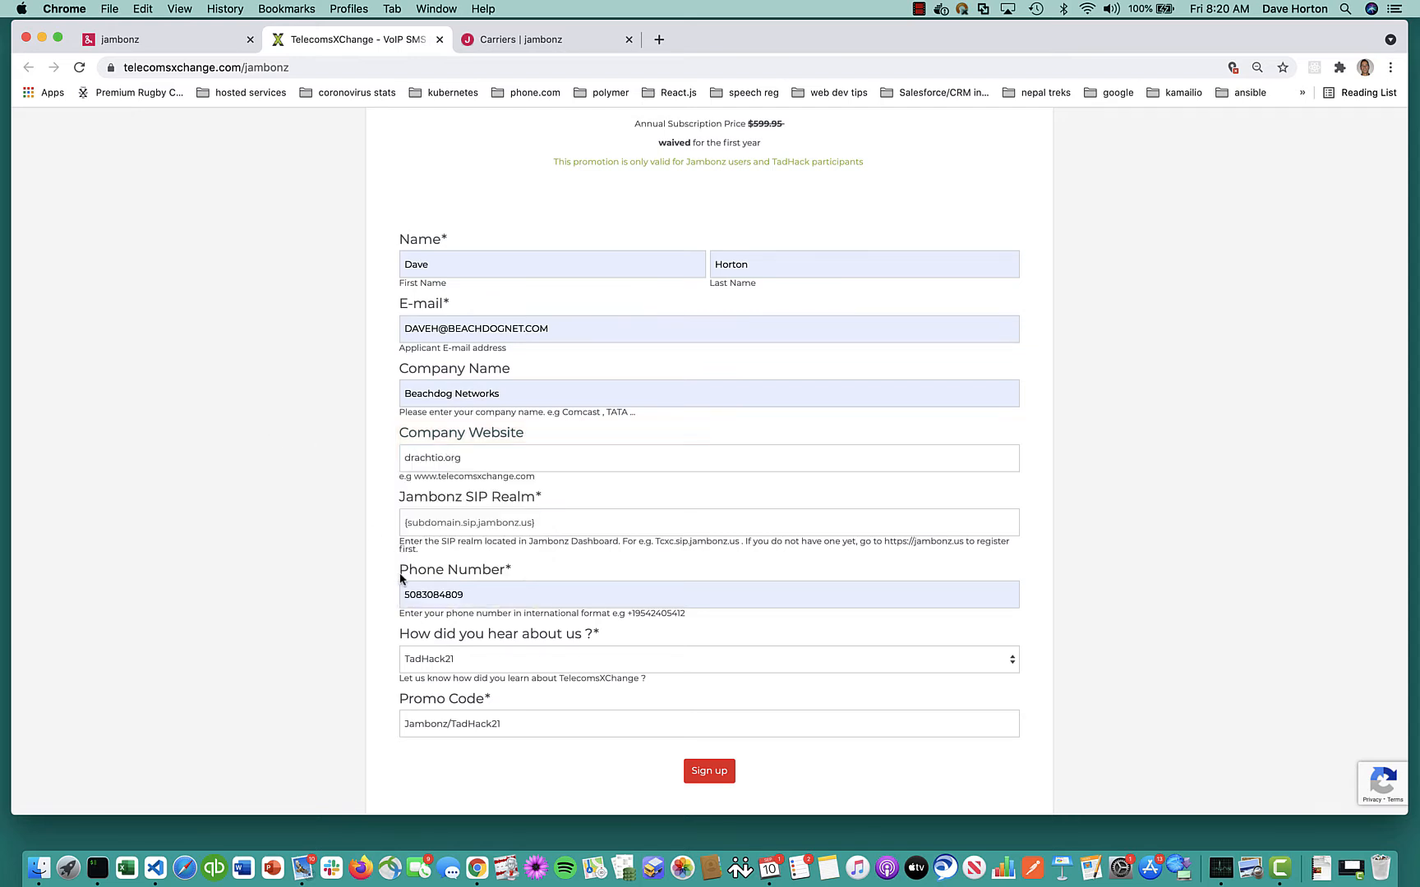
{"action": "left_click", "coordinate": [436, 527]}
{"action": "left_click", "coordinate": [453, 558]}
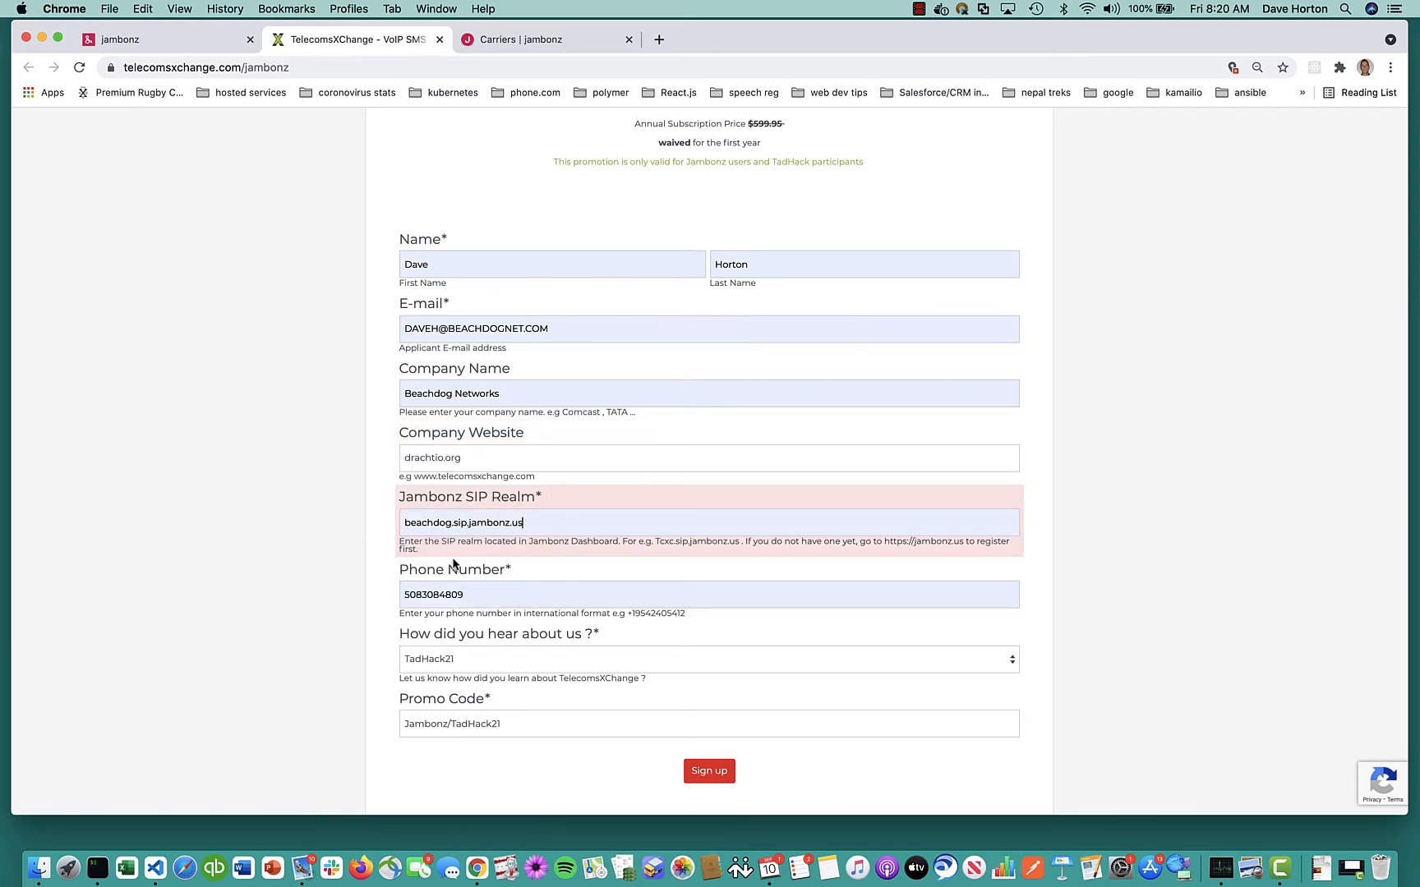
{"action": "scroll", "coordinate": [327, 594], "scroll_direction": "down", "scroll_amount": 3}
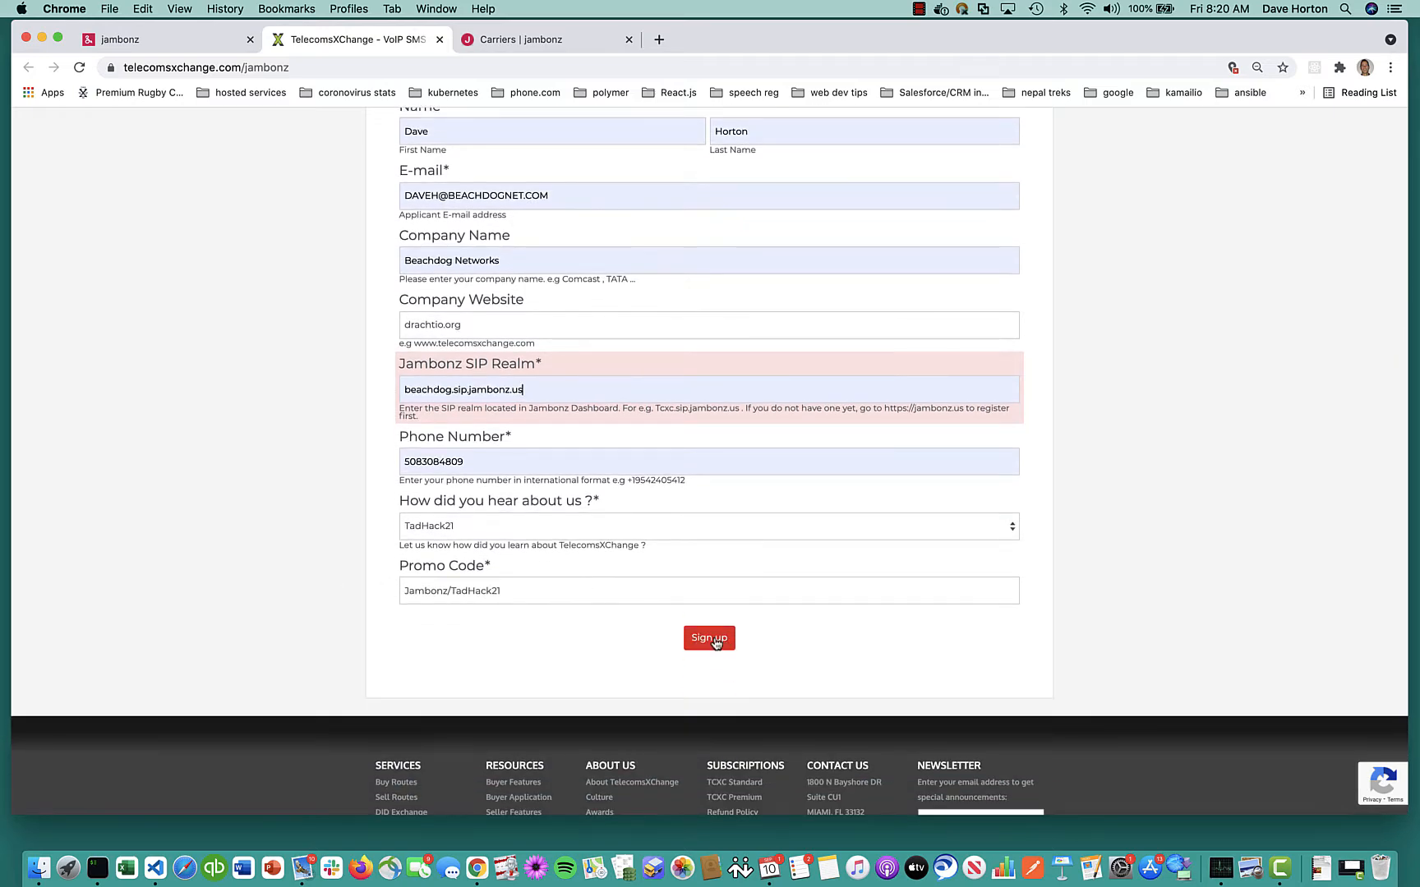
{"action": "left_click", "coordinate": [708, 641]}
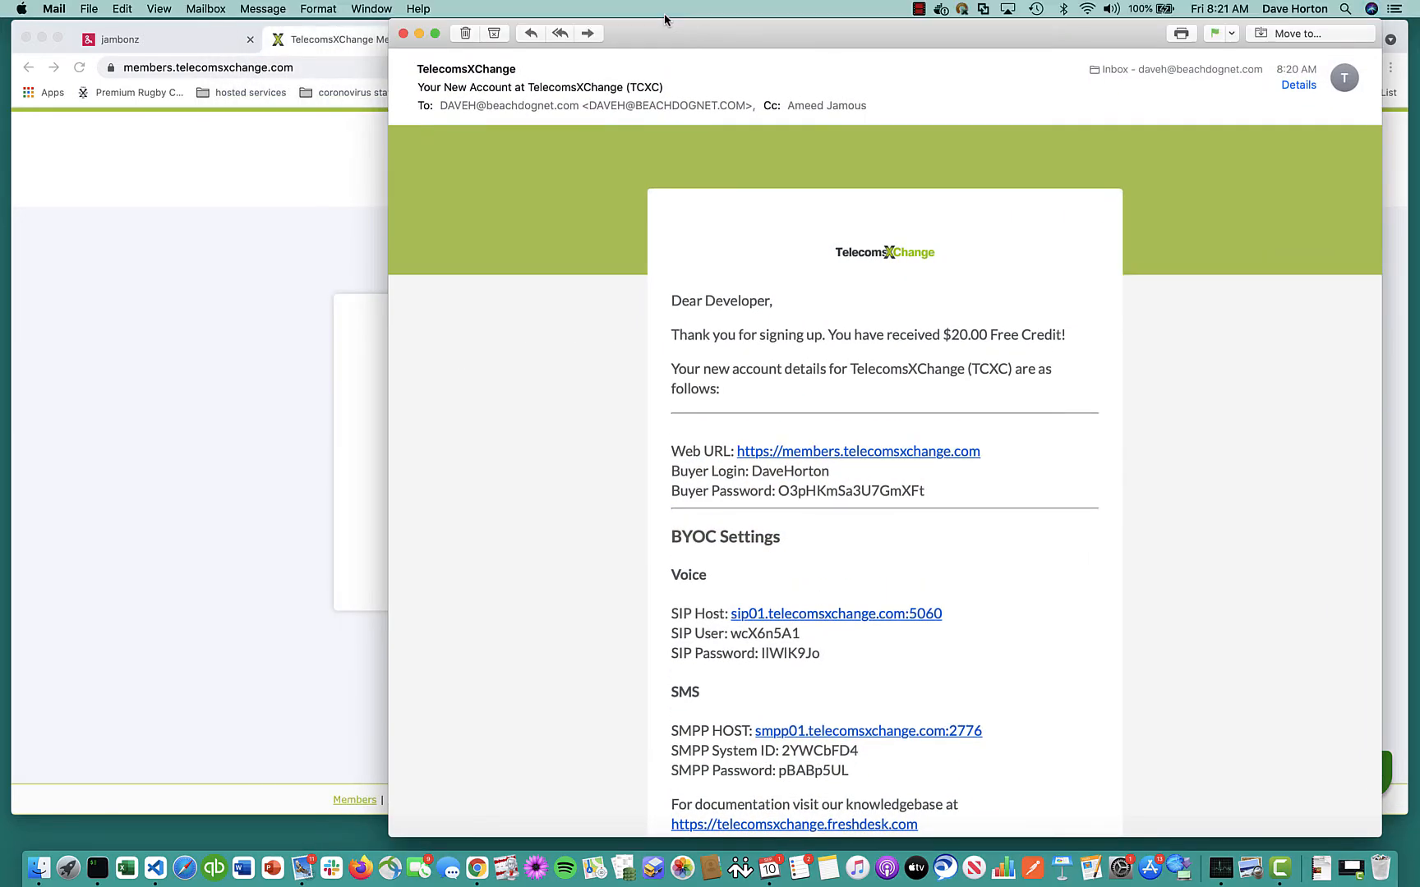
Open the members login page from the welcome email's web address and move the Mail window aside
{"action": "scroll", "coordinate": [595, 545], "scroll_direction": "down", "scroll_amount": 3}
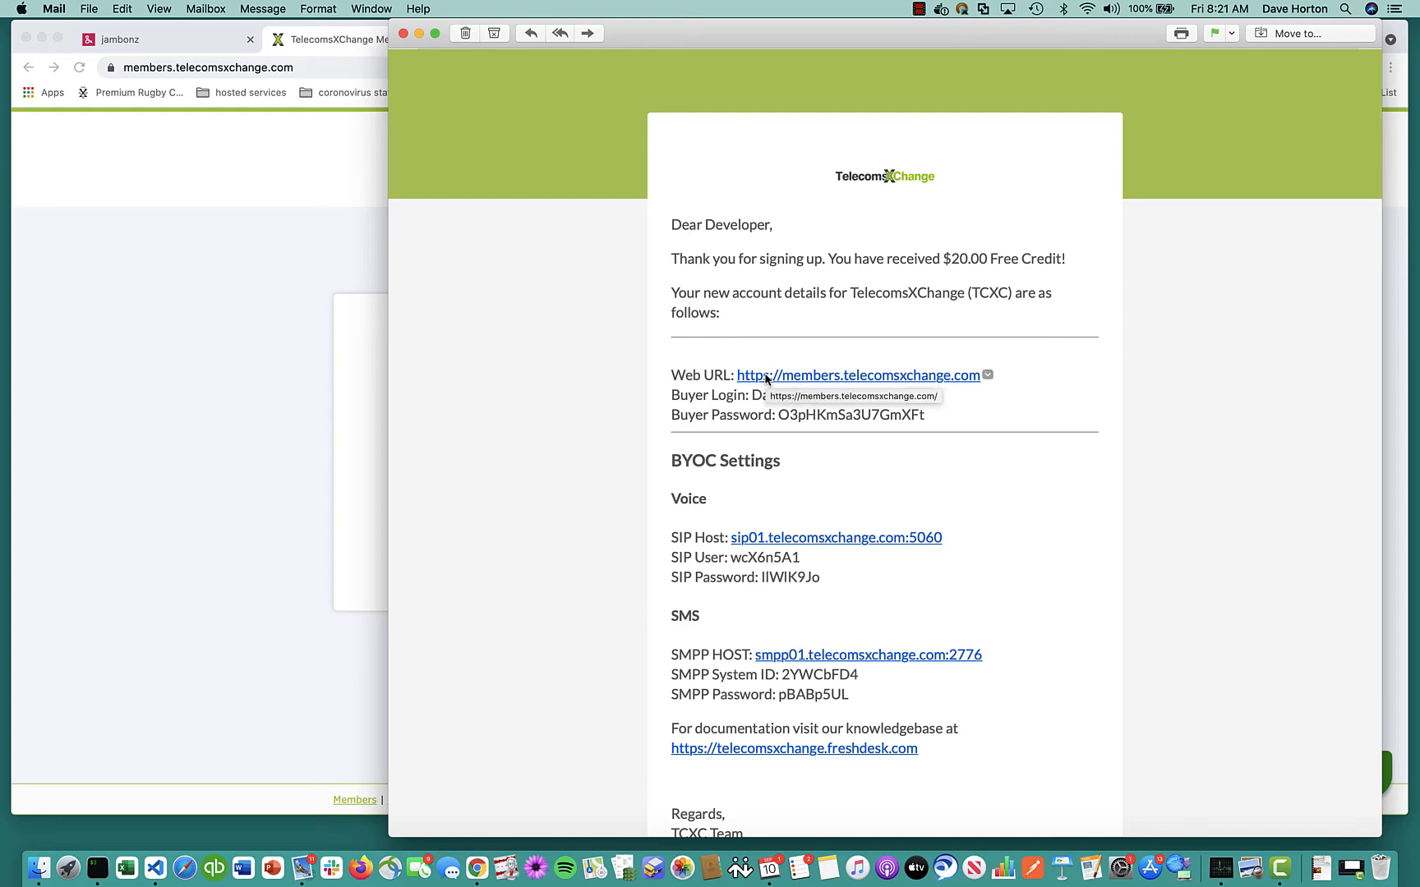
{"action": "left_click", "coordinate": [764, 378]}
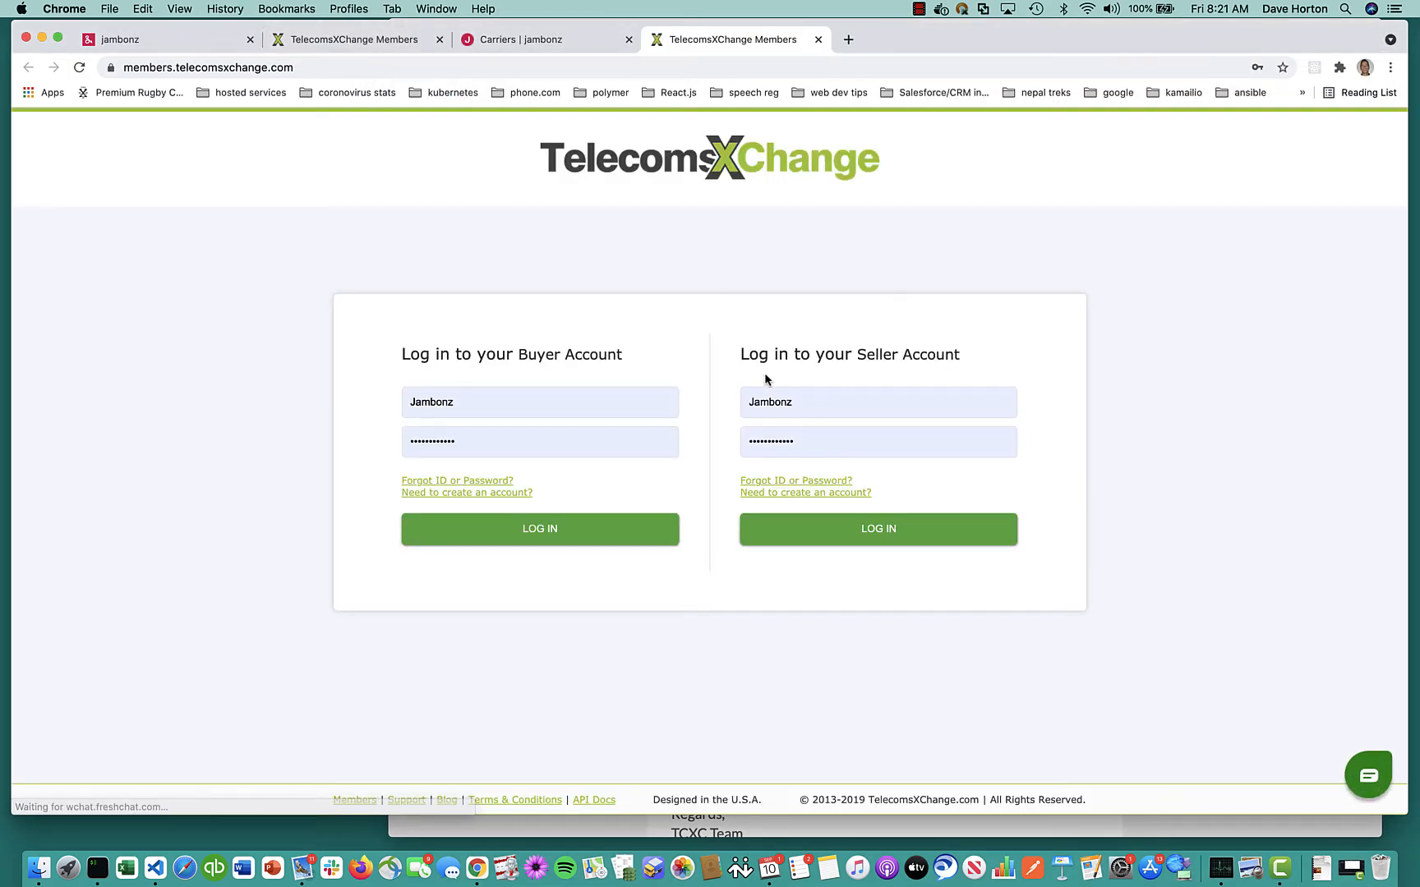
{"action": "key", "text": "super+Tab"}
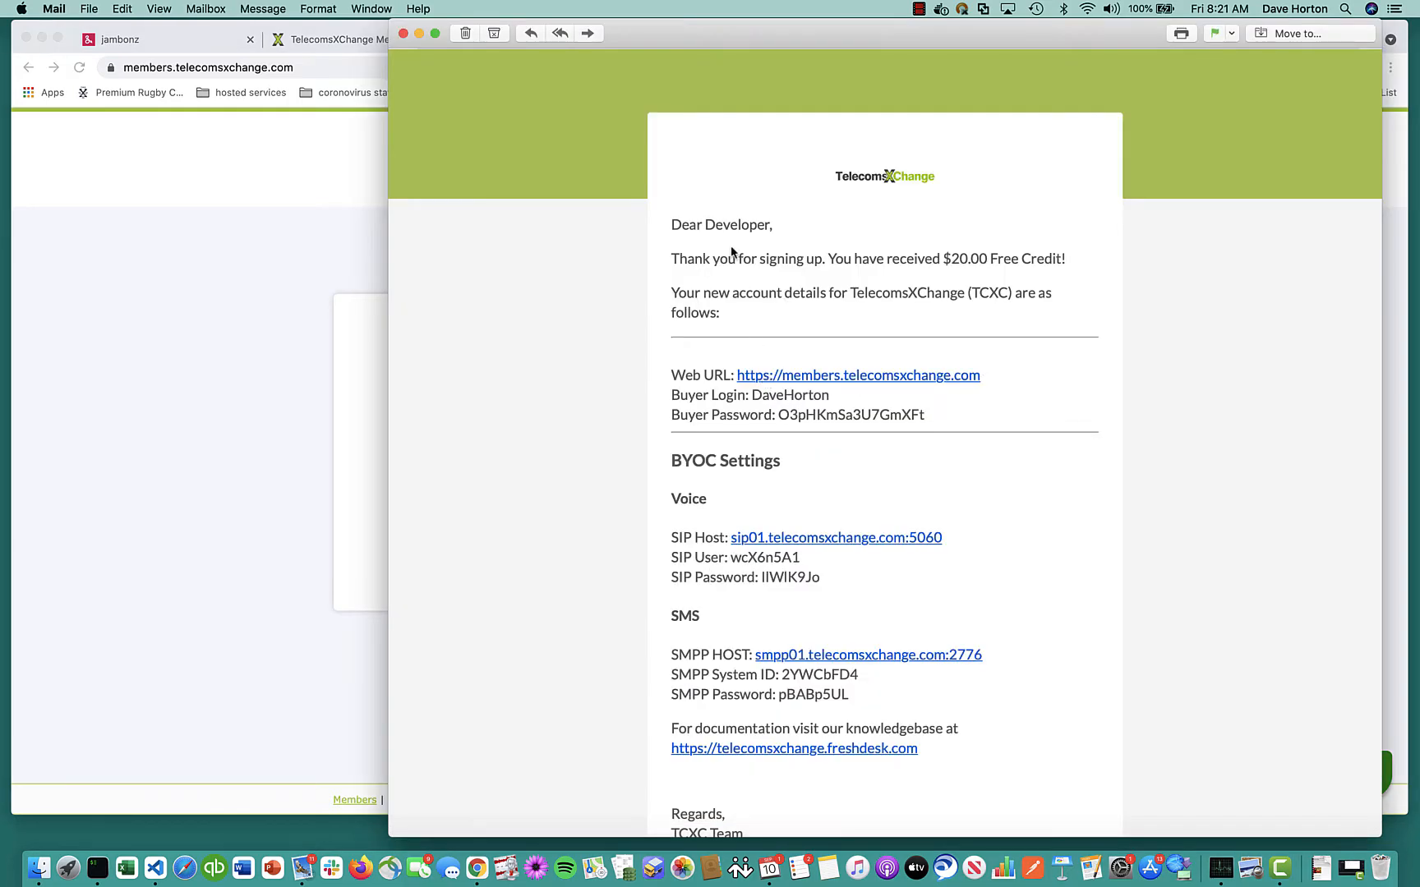
{"action": "left_click_drag", "start_coordinate": [675, 41], "coordinate": [0, 0]}
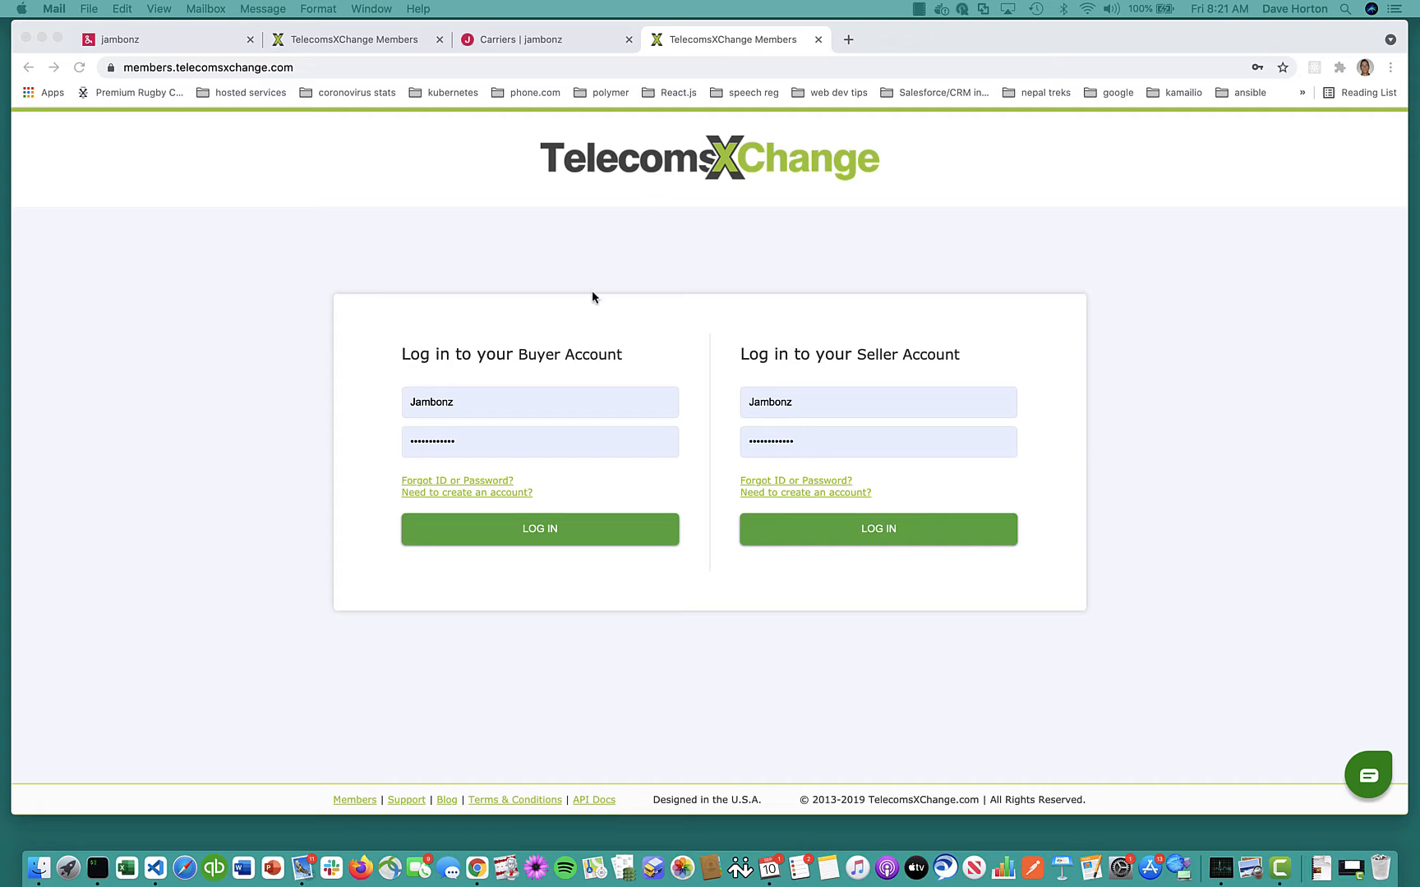
Log in to the TelecomsXChange buyer account by pasting the emailed username and password
{"action": "left_click", "coordinate": [526, 402]}
{"action": "left_click", "coordinate": [525, 400]}
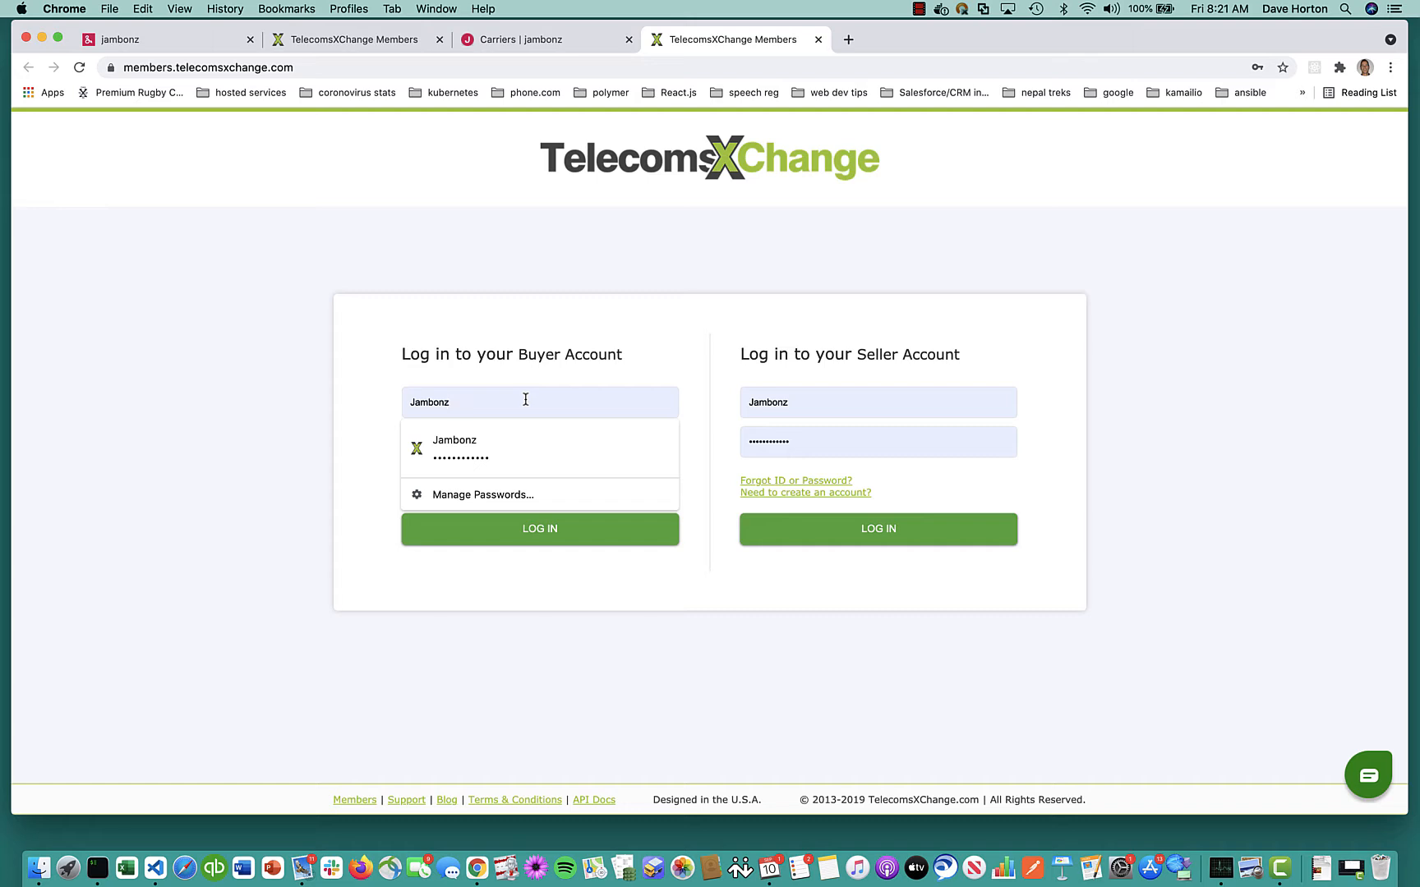
{"action": "double_click", "coordinate": [526, 400]}
{"action": "key", "text": "super+v"}
{"action": "key", "text": "Tab"}
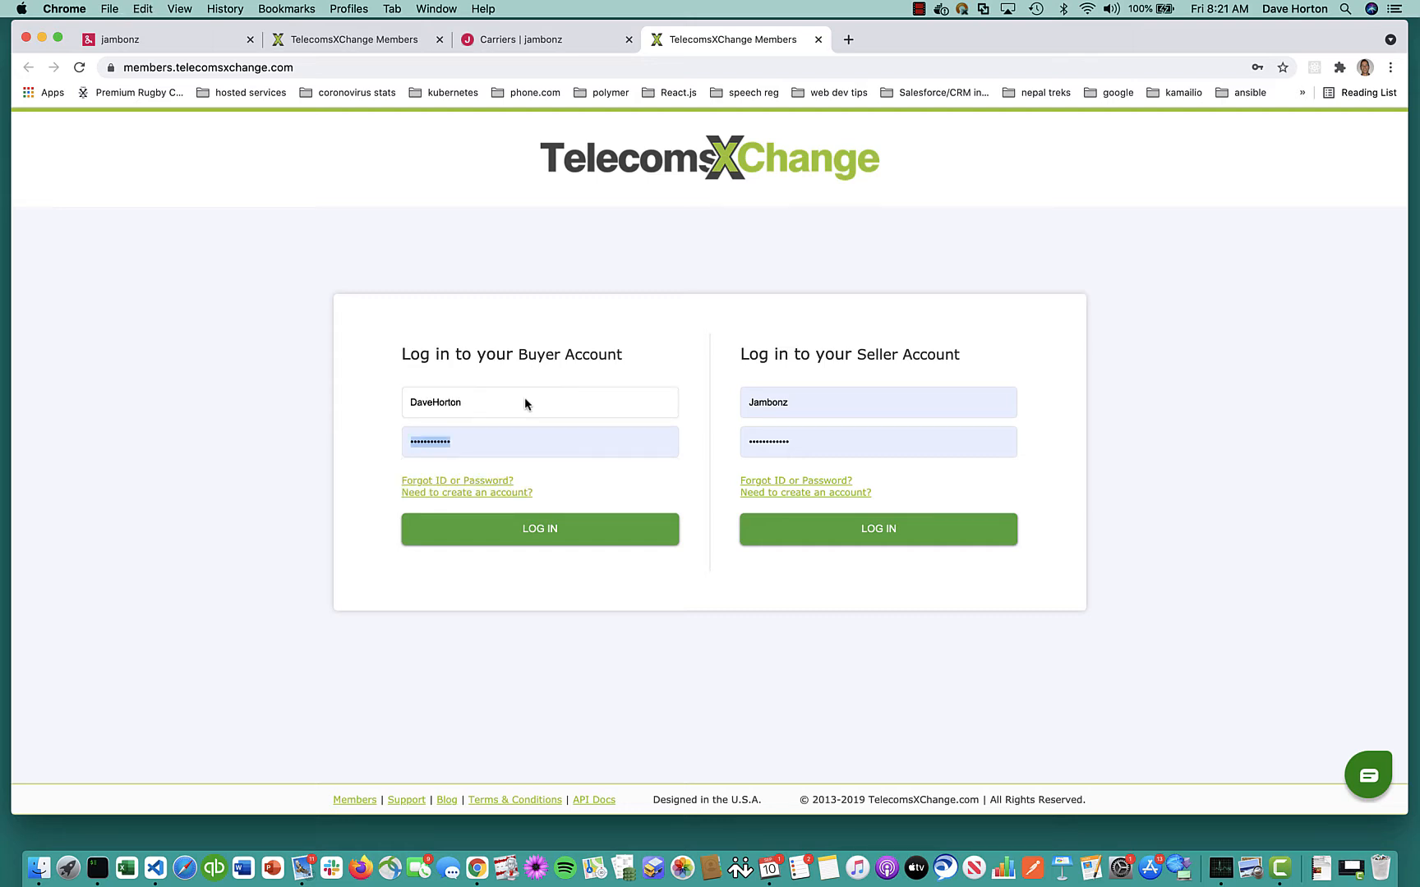
{"action": "key", "text": "super+Tab"}
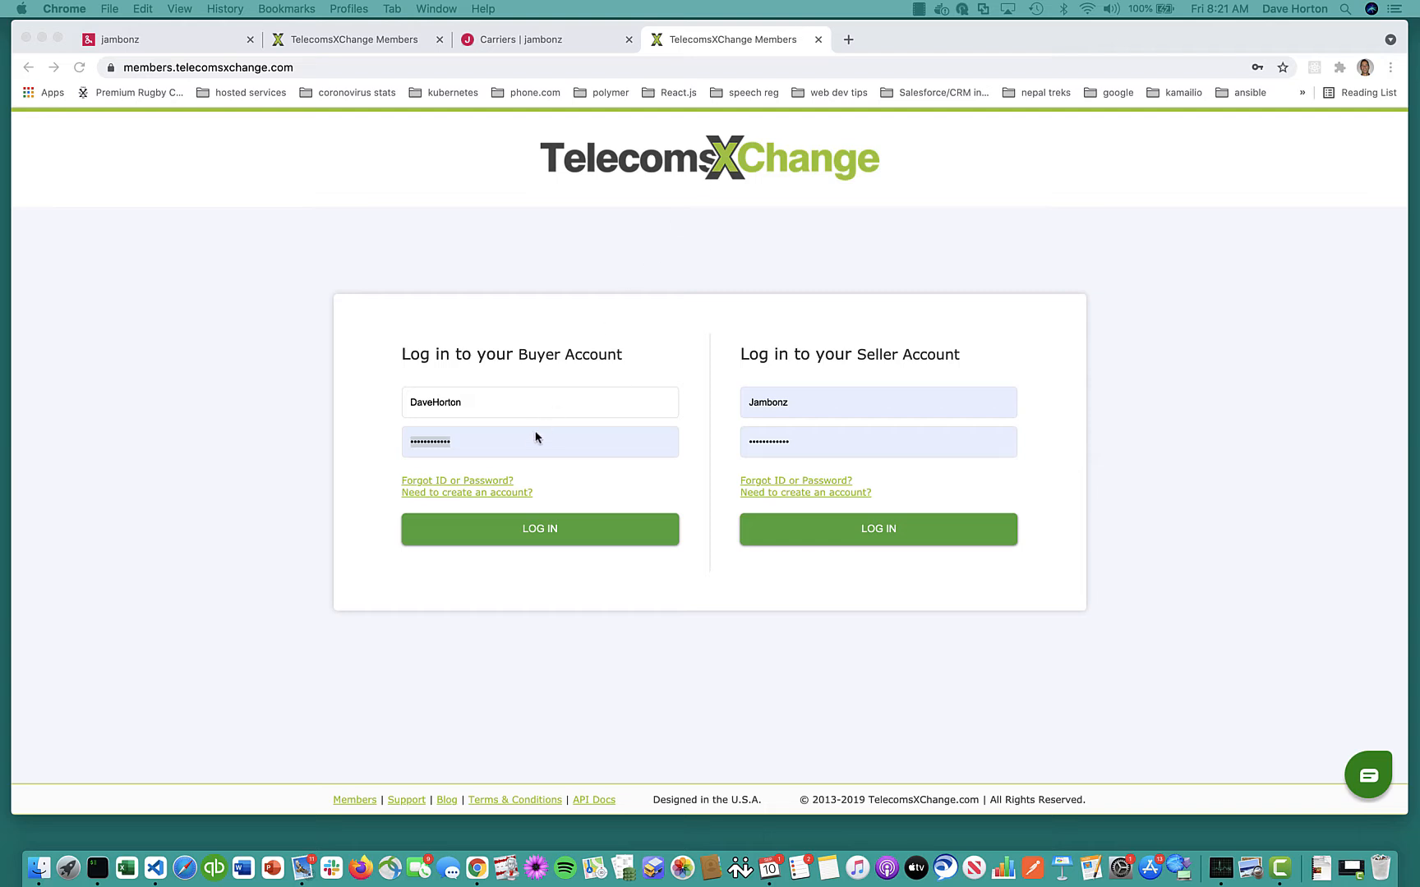
{"action": "key", "text": "super+Tab"}
{"action": "key", "text": "super+v"}
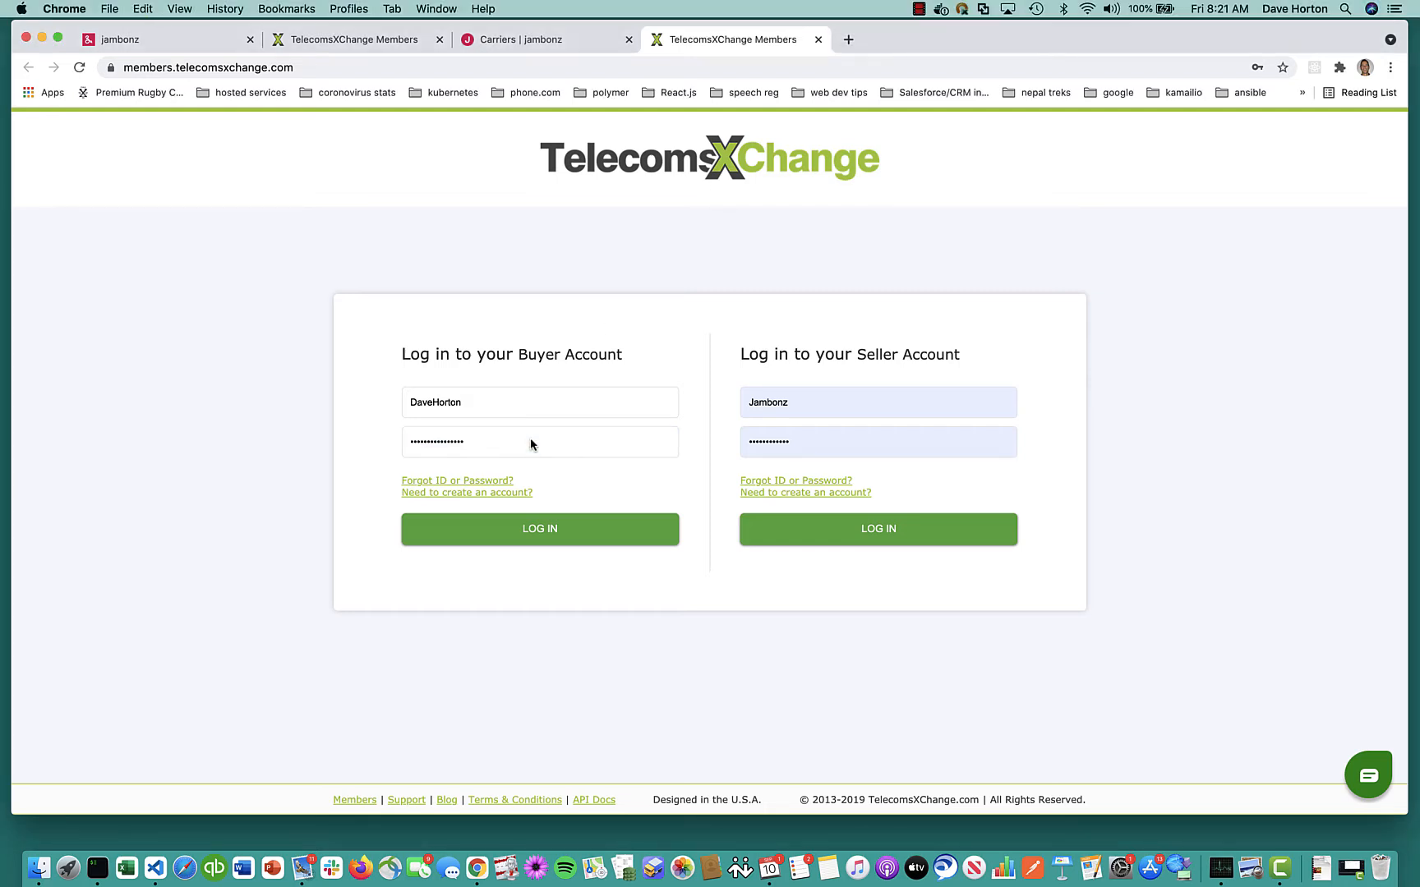
{"action": "left_click", "coordinate": [538, 534]}
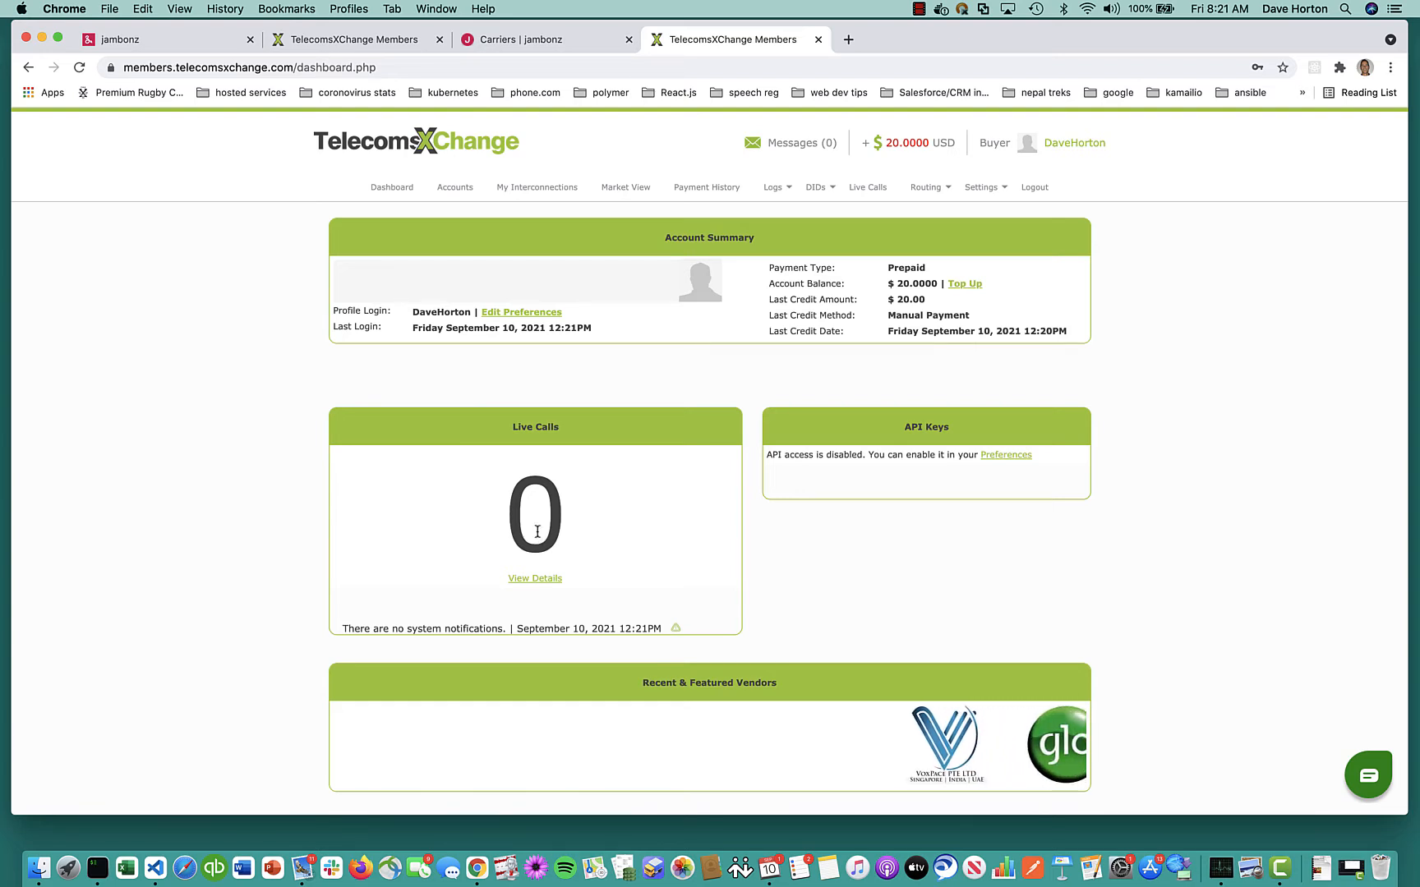
Search the DID Market View for prefix 1407 and buy the first Florida number listed
{"action": "left_click", "coordinate": [822, 188]}
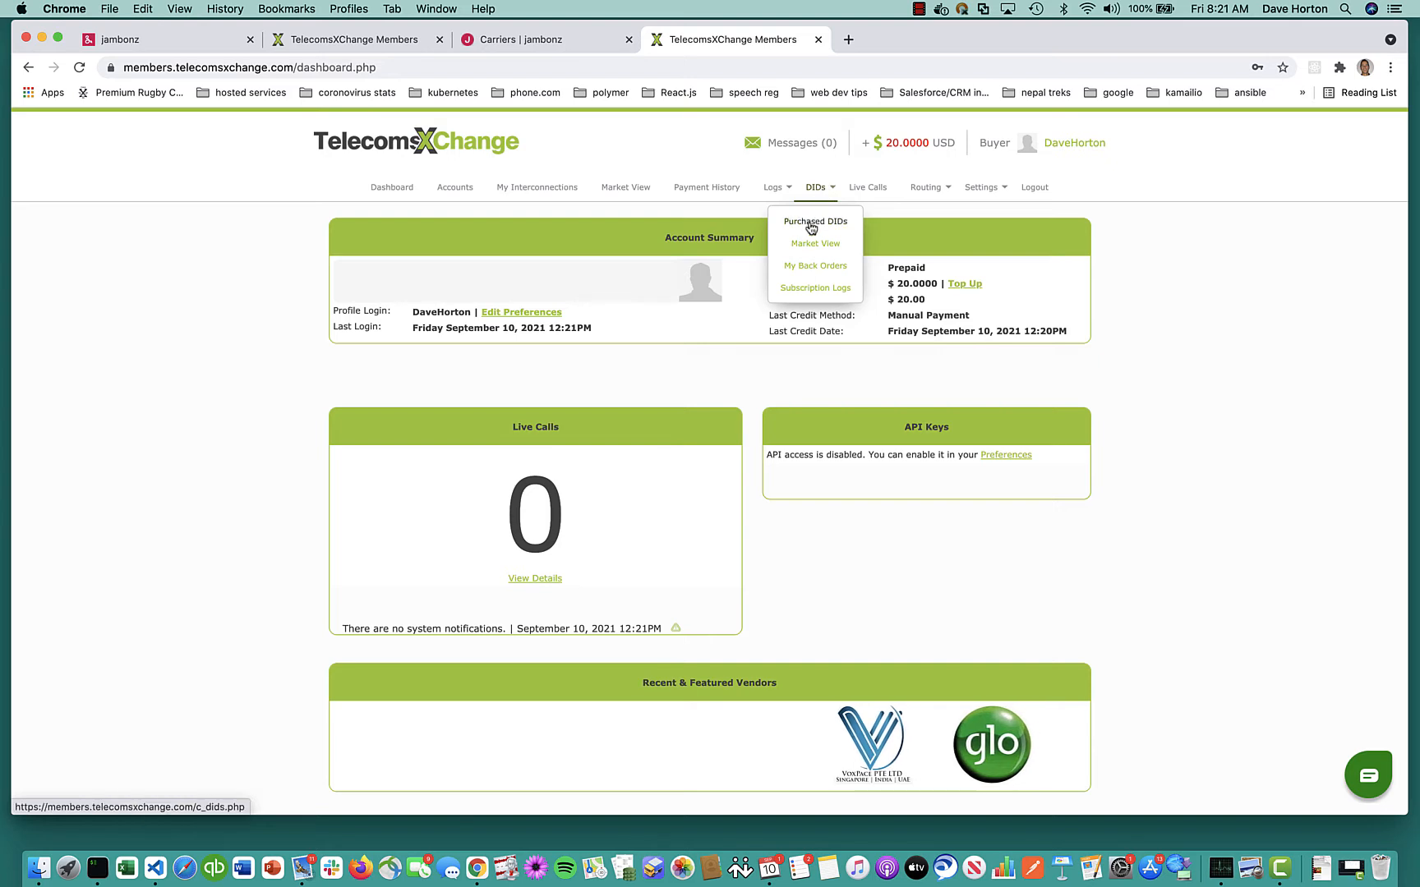
{"action": "left_click", "coordinate": [803, 247]}
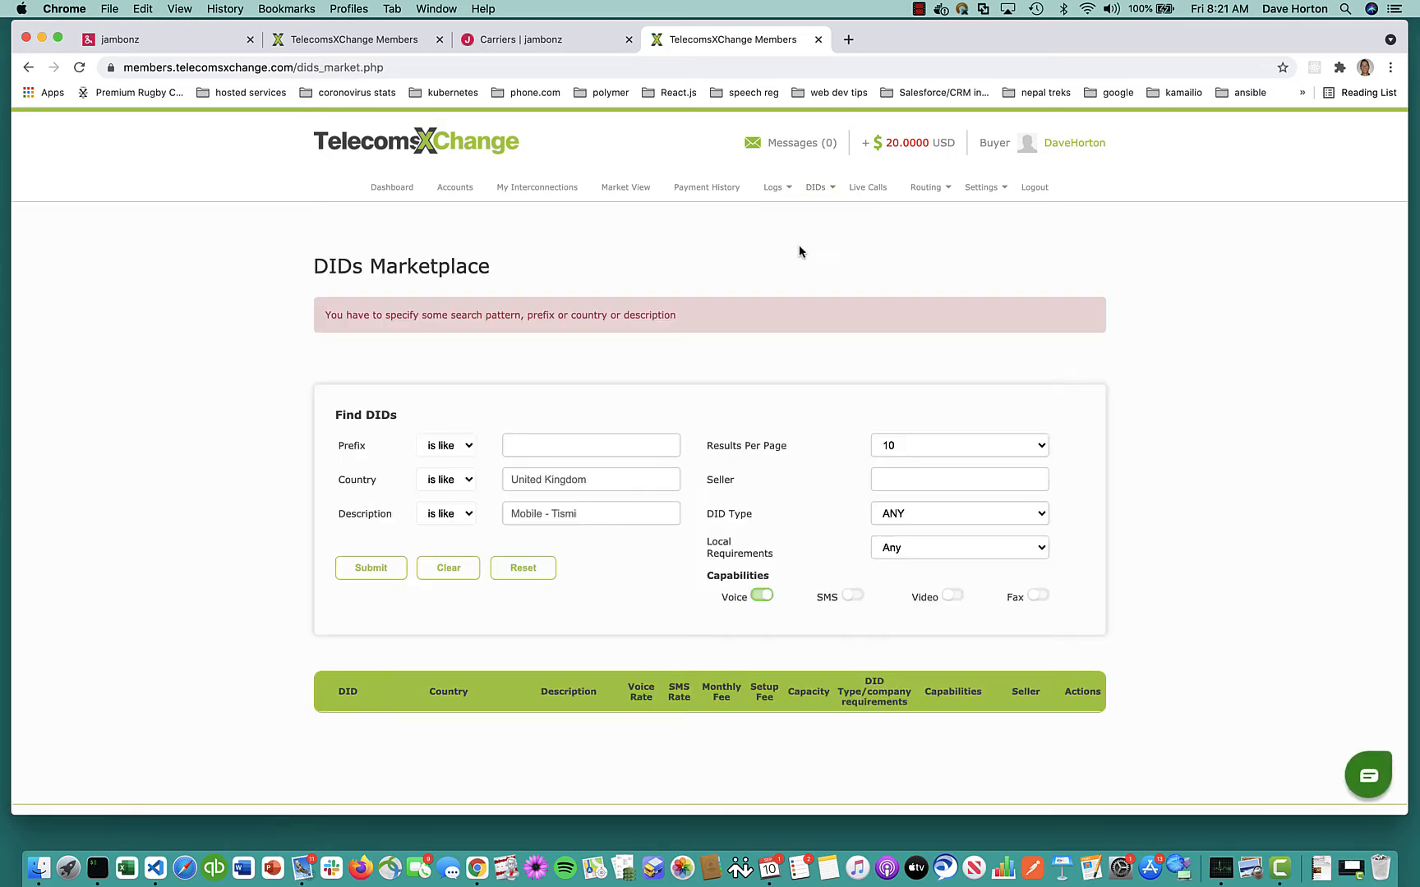
{"action": "left_click", "coordinate": [544, 446]}
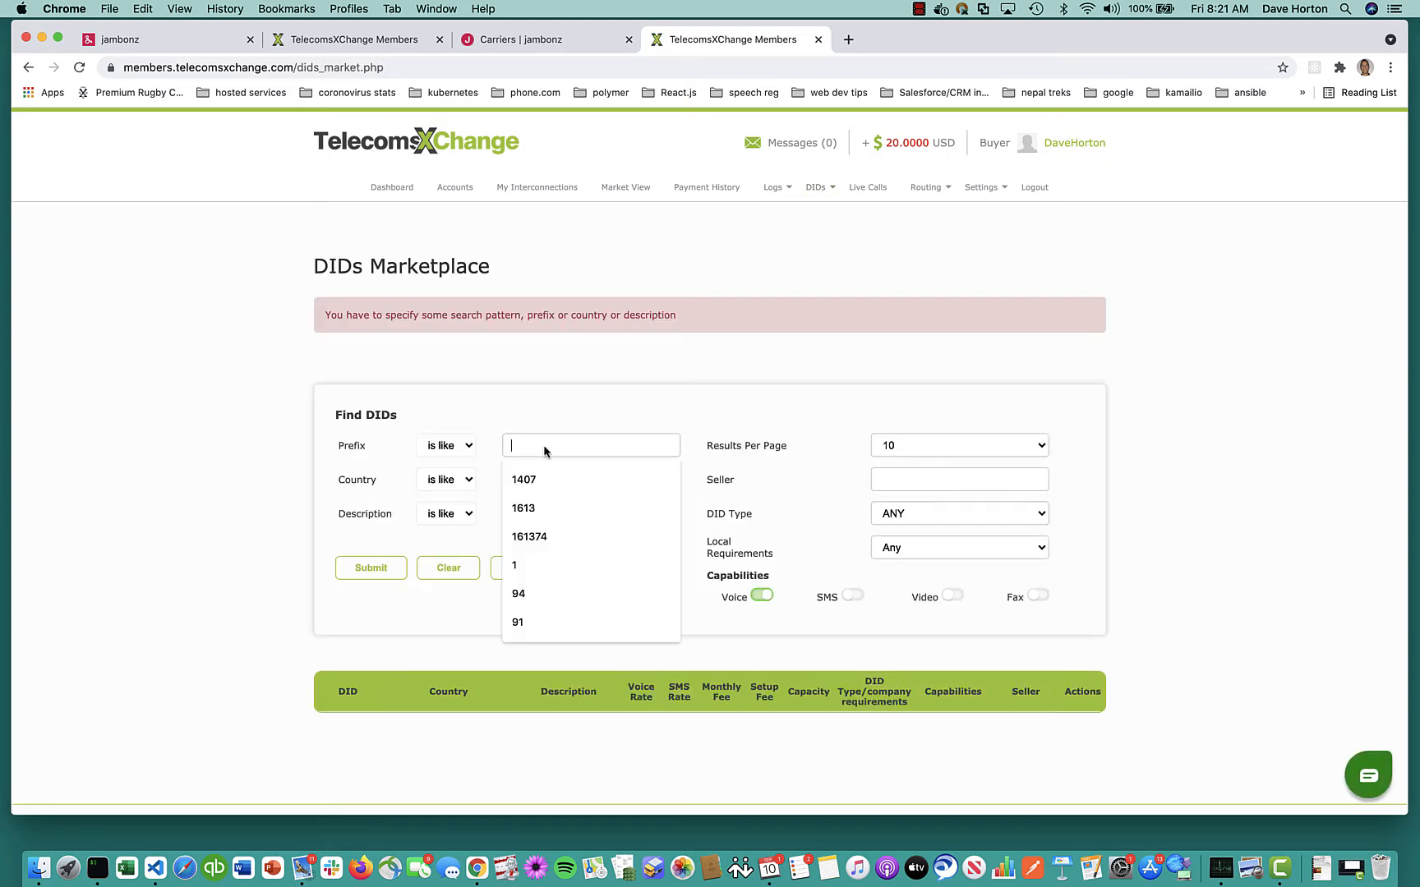
{"action": "left_click", "coordinate": [538, 479]}
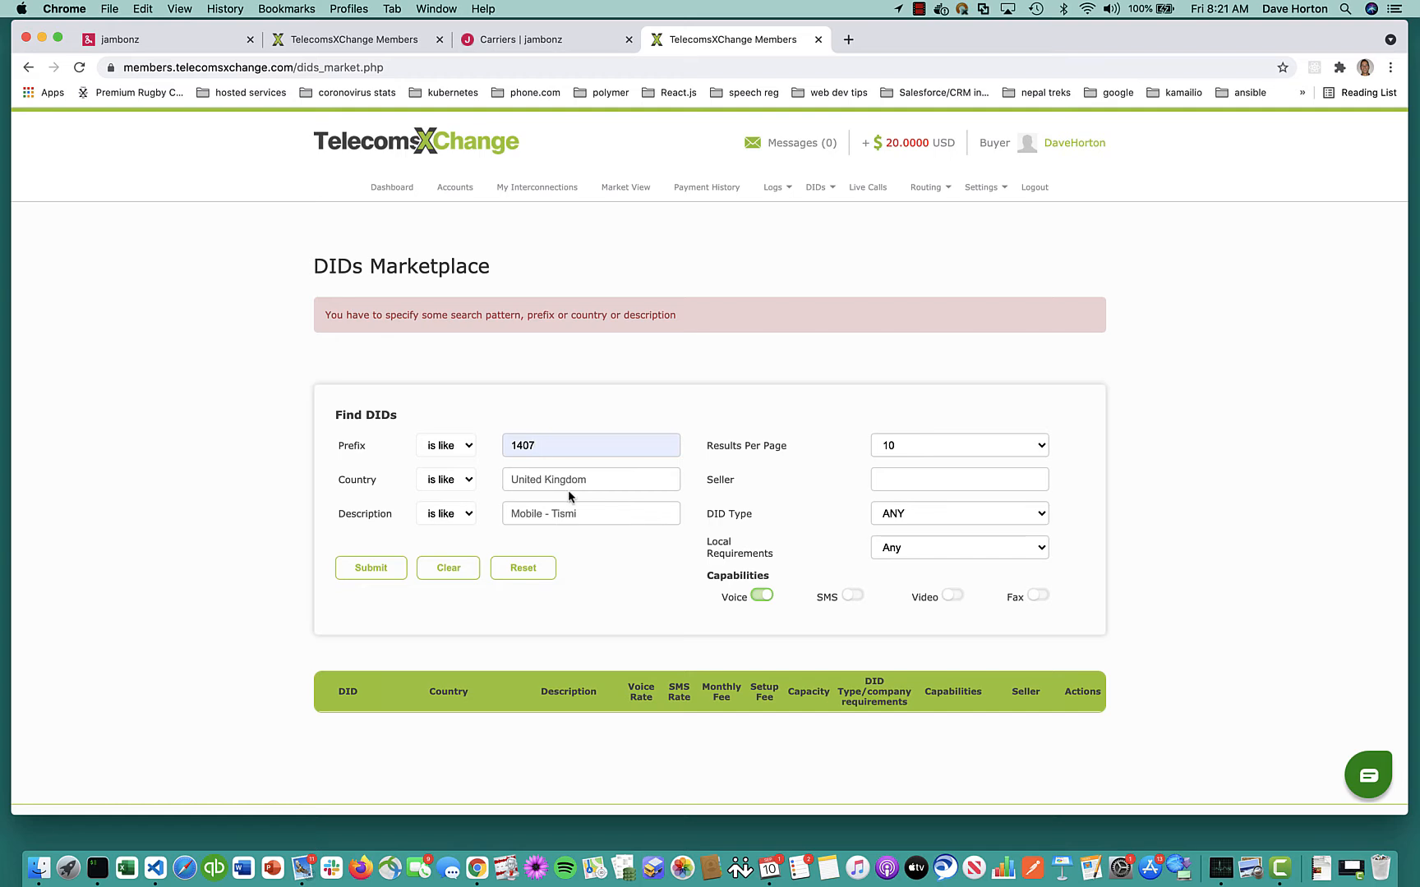
{"action": "left_click", "coordinate": [370, 569]}
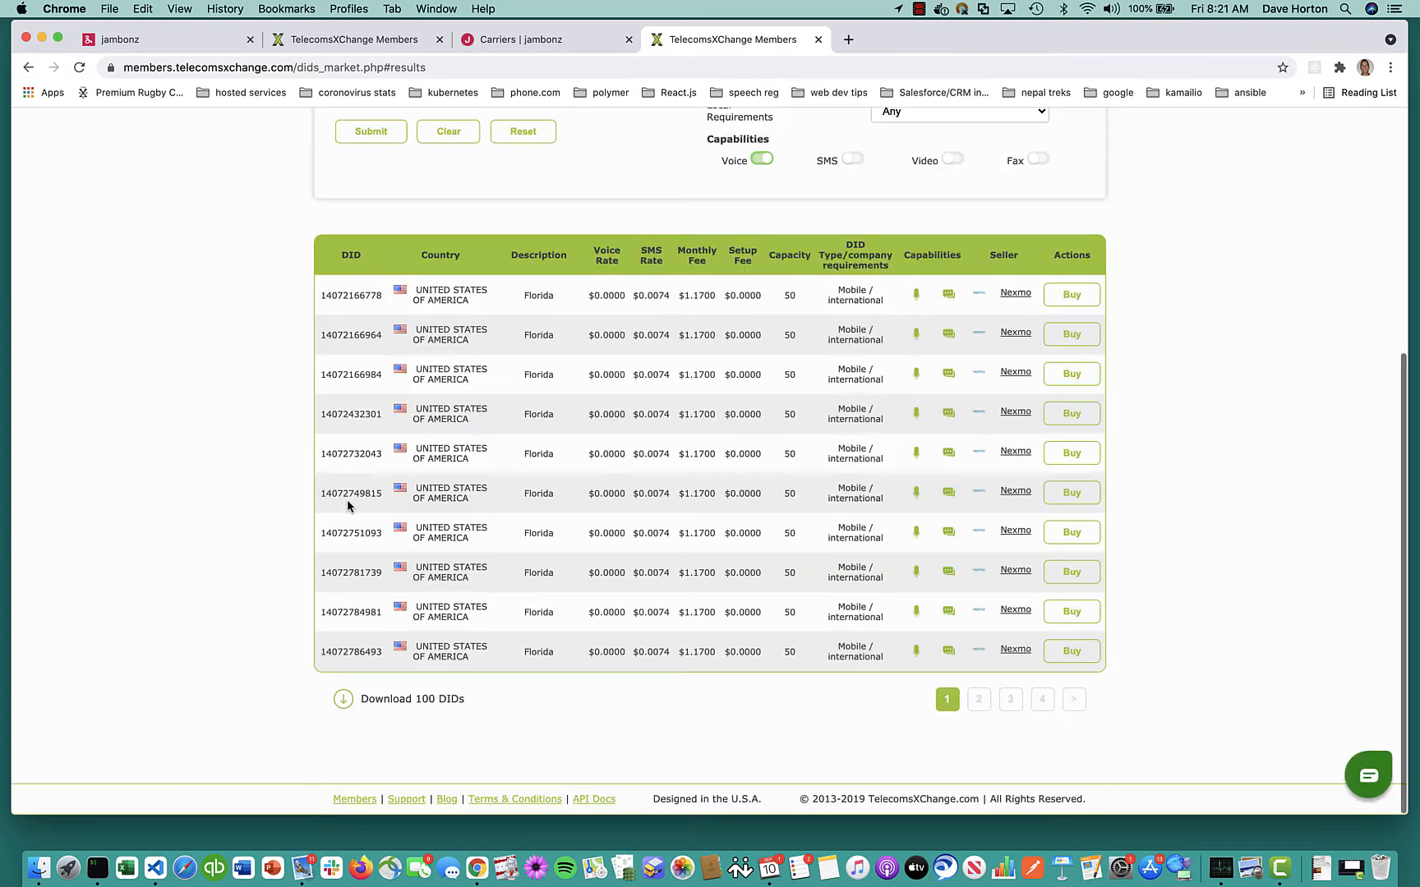
{"action": "left_click", "coordinate": [1071, 301]}
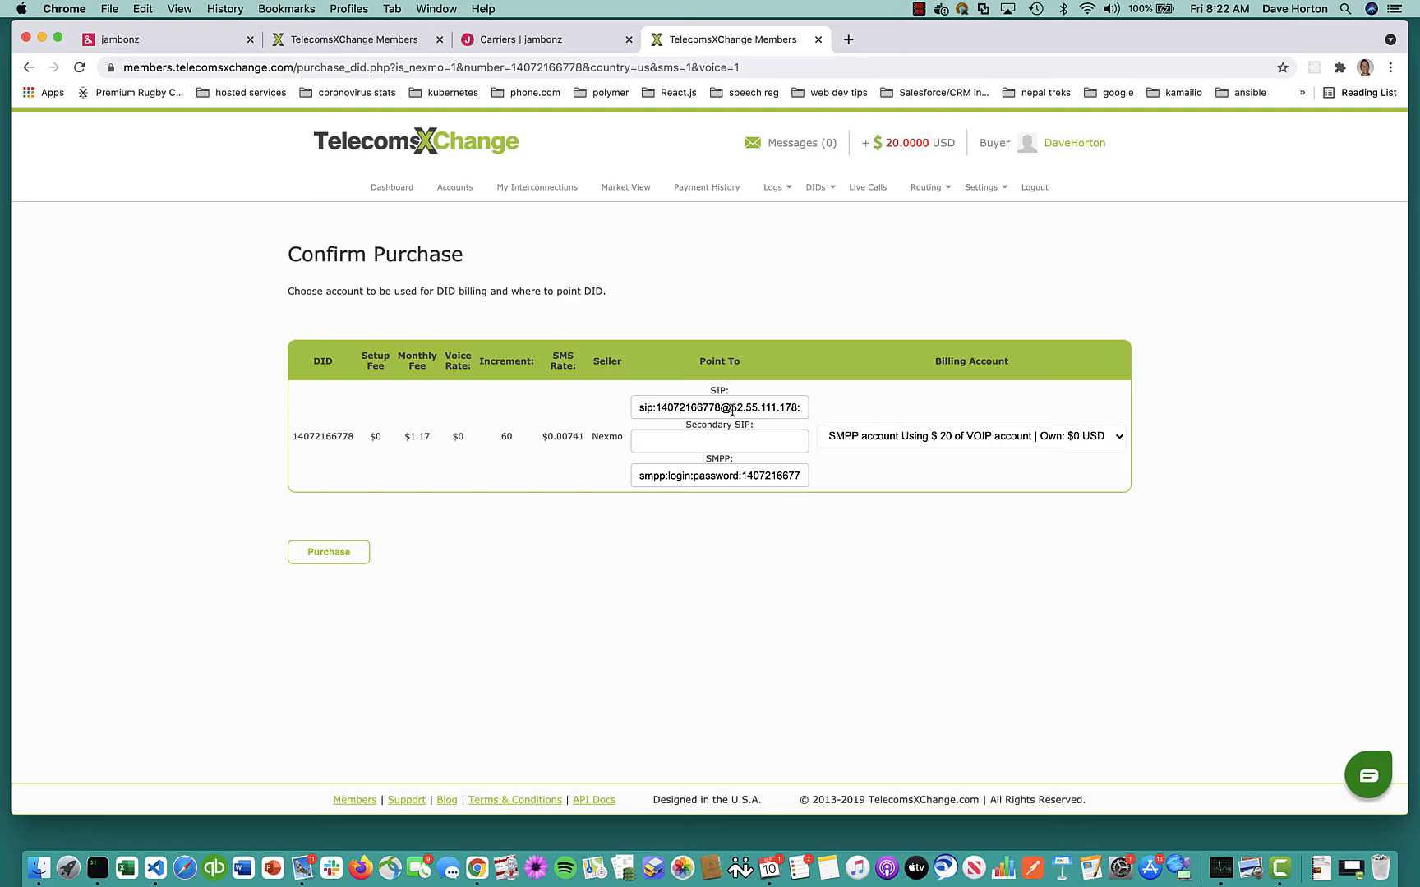
Point the DID's SIP destination to beachdog.sip.jambonz.us and its SMPP host to smpp.jambonz.us
{"action": "left_click_drag", "start_coordinate": [732, 410], "coordinate": [794, 415]}
{"action": "type", "text": "beachdog.sip.jam"}
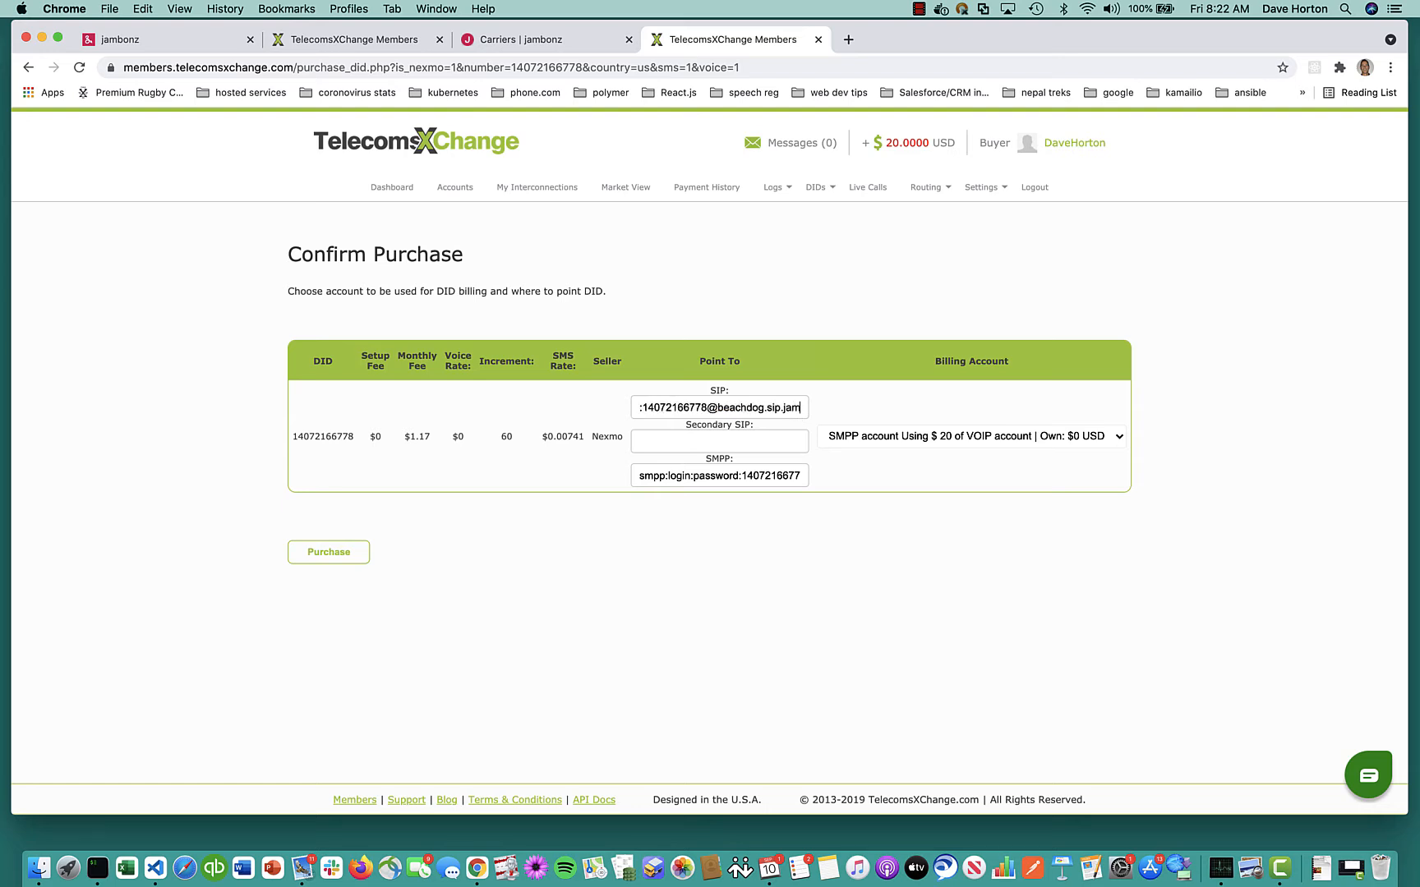
{"action": "type", "text": "bonz.us"}
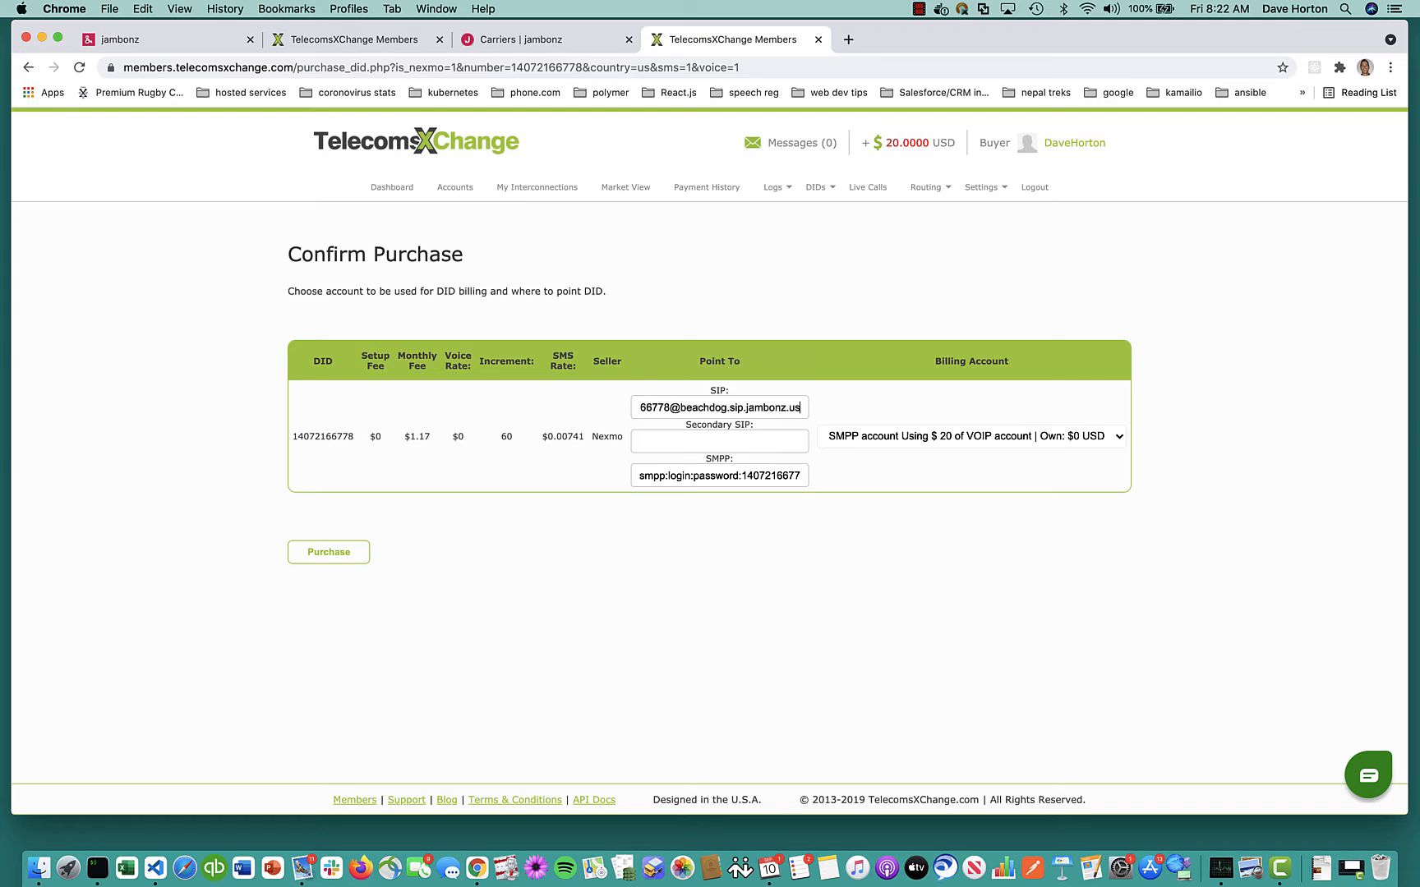
{"action": "left_click", "coordinate": [774, 474]}
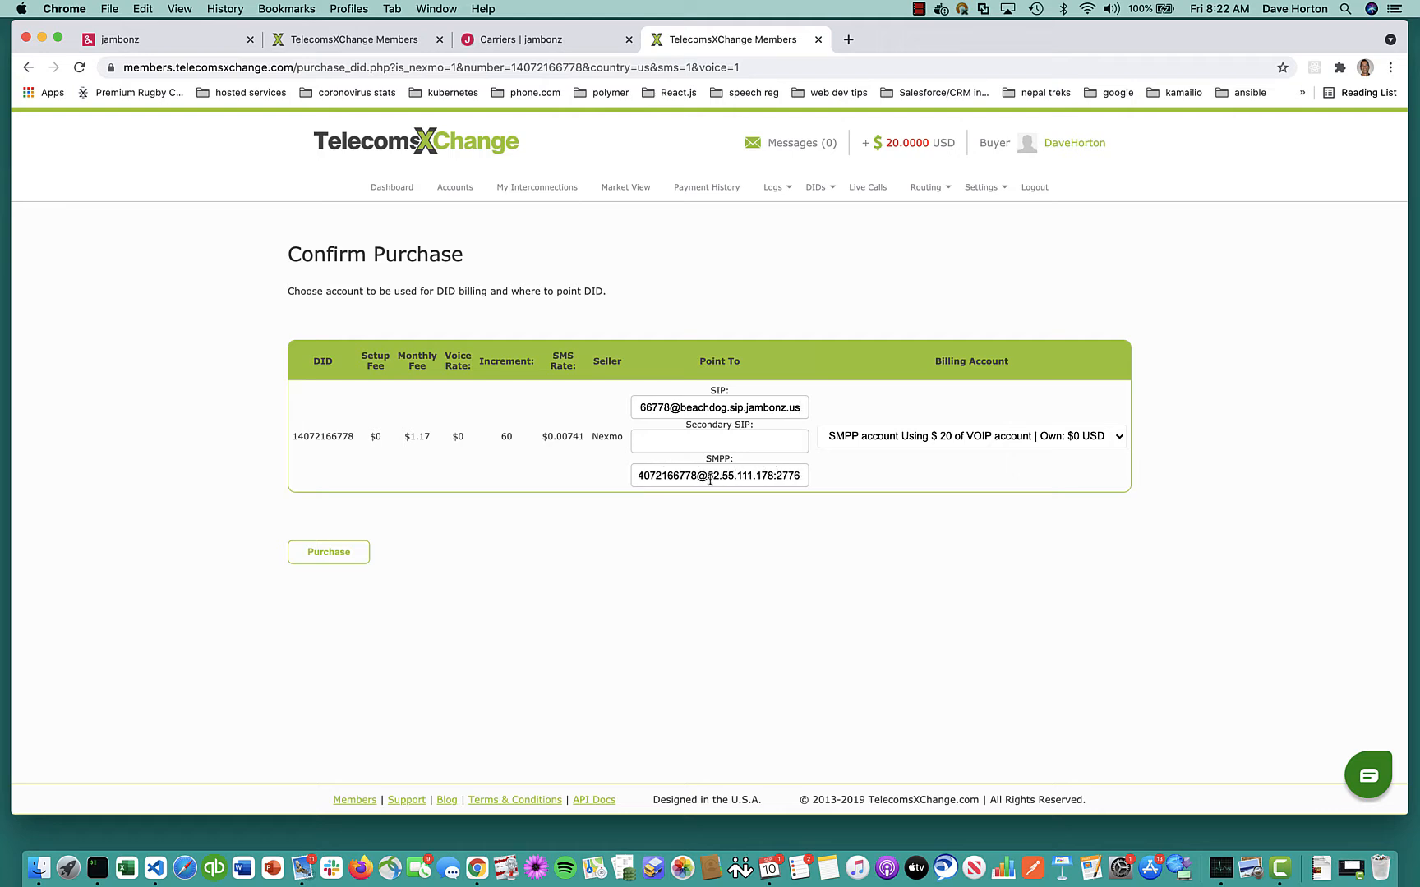
{"action": "left_click_drag", "start_coordinate": [708, 475], "coordinate": [823, 483]}
{"action": "type", "text": "smpp."}
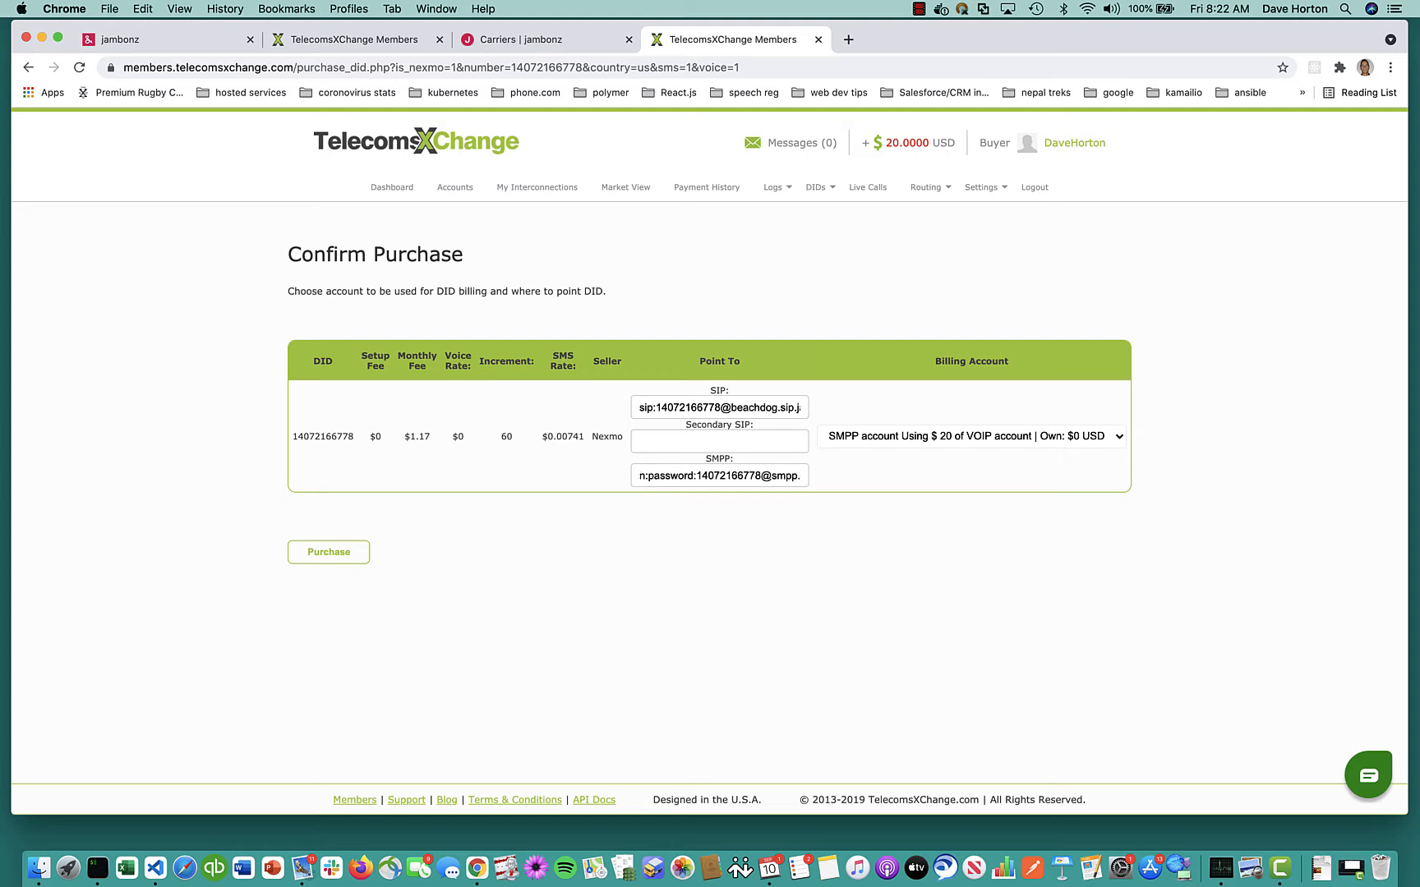
{"action": "key", "text": "BackSpace"}
{"action": "type", "text": "jambonz"}
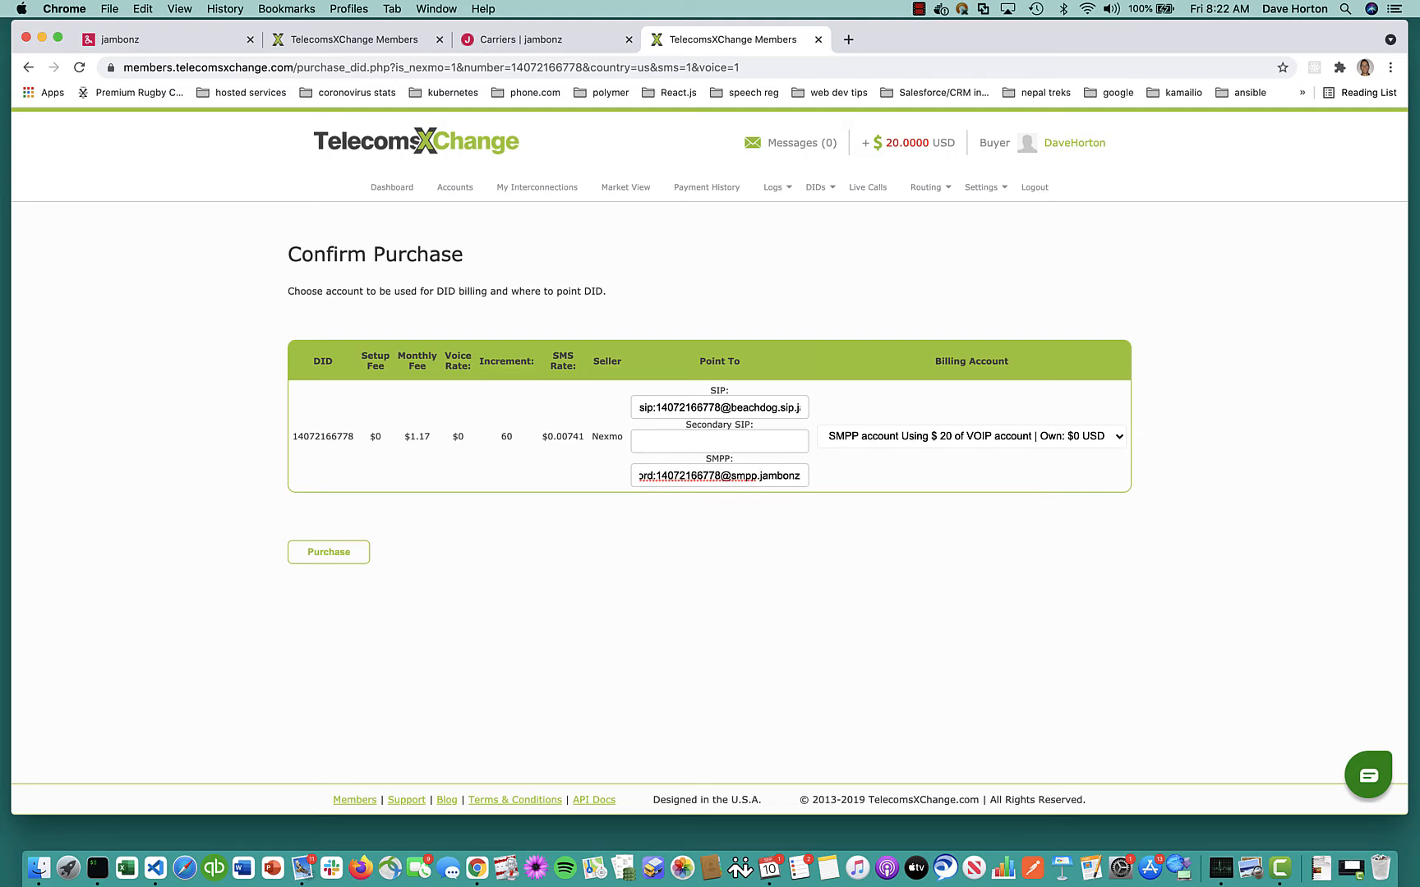
{"action": "type", "text": ".us"}
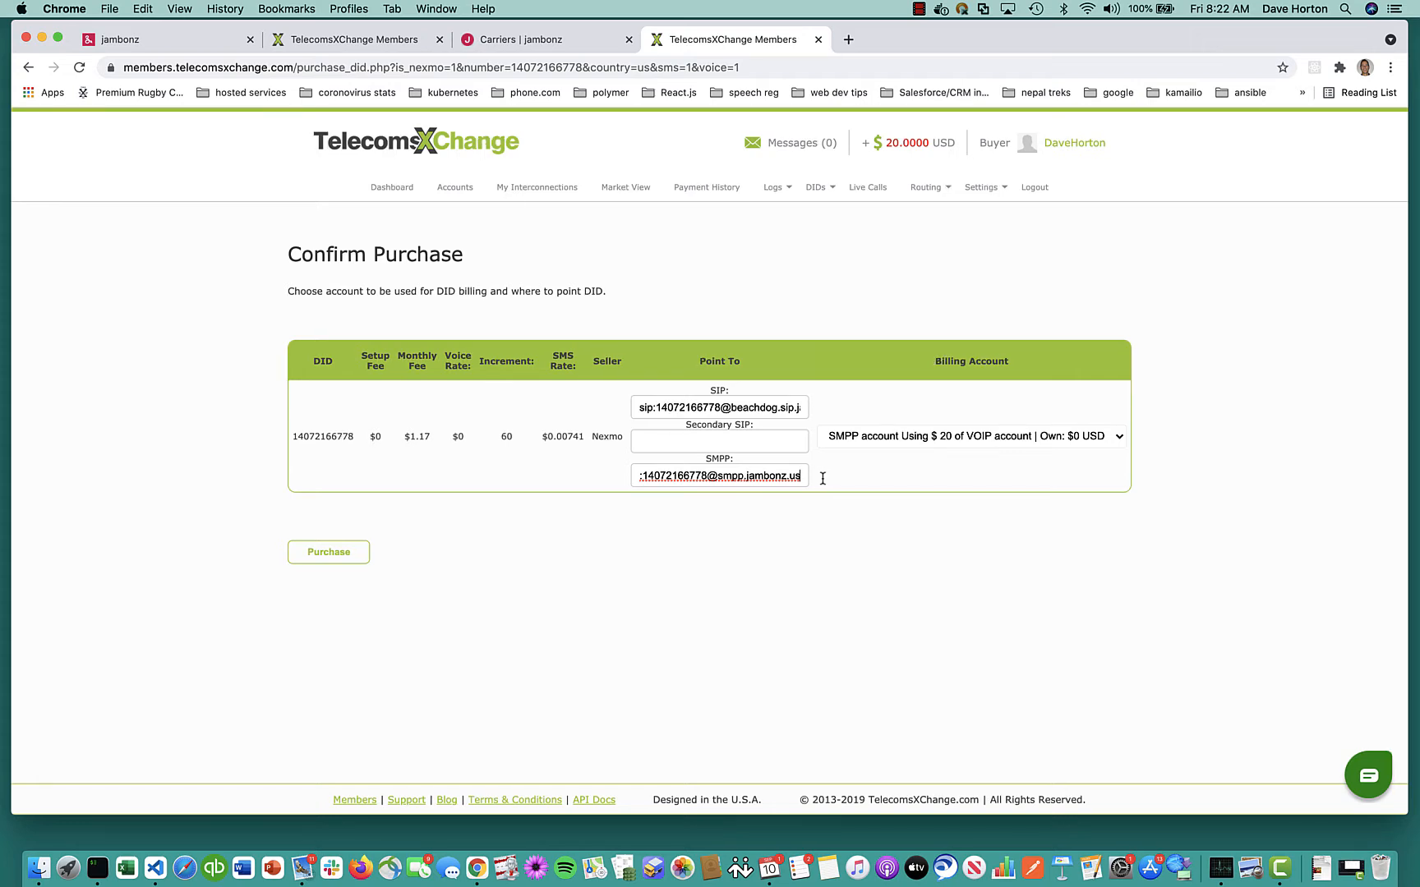
Replace the SMPP destination's login and password placeholders with the account credentials, then purchase the DID
{"action": "left_click", "coordinate": [689, 478]}
{"action": "key", "text": "Left"}
{"action": "key", "text": "super+v"}
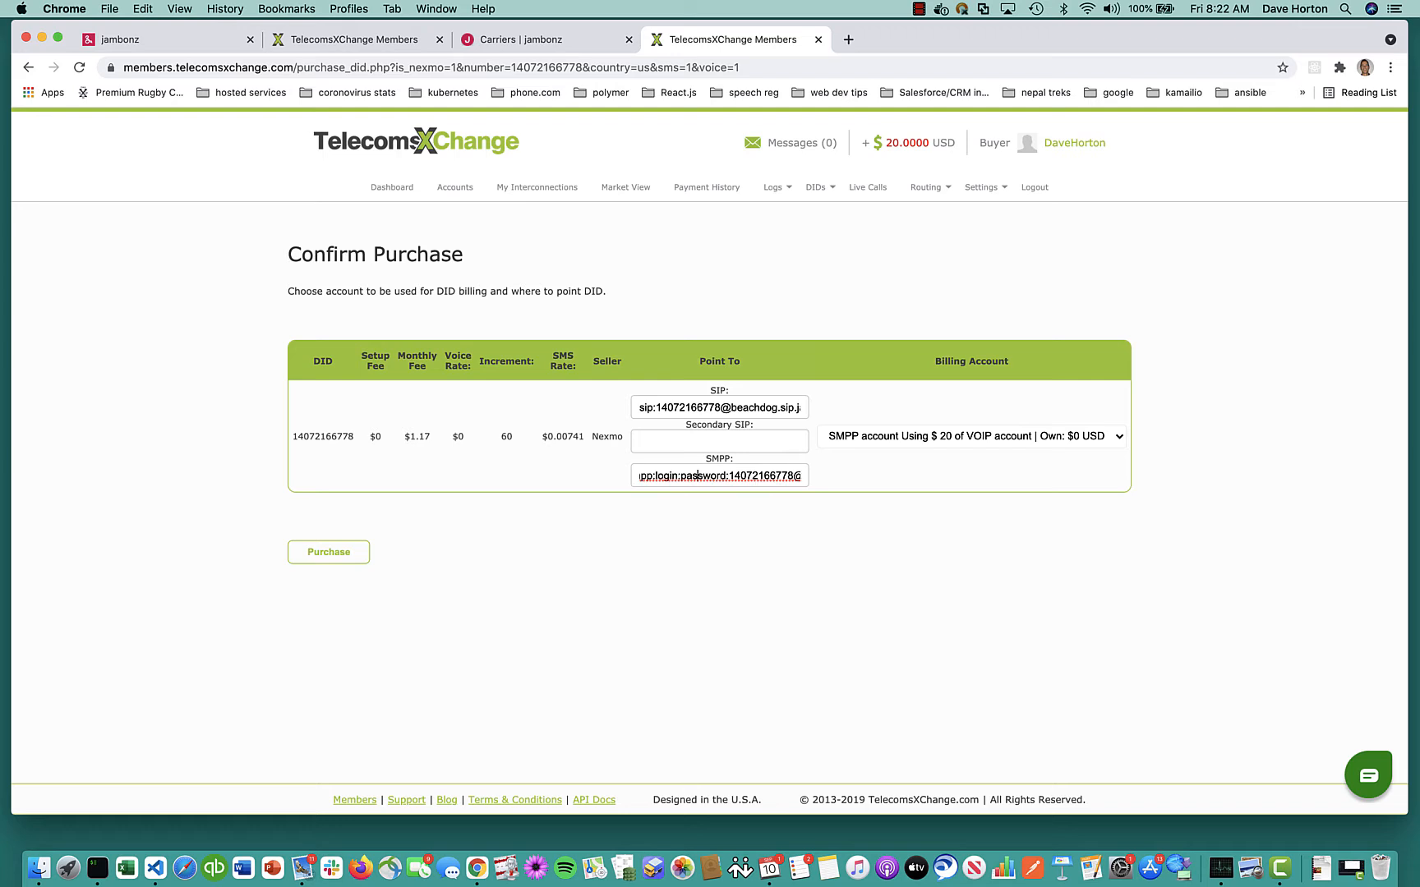
{"action": "key", "text": "Left"}
{"action": "key", "text": "Left"}
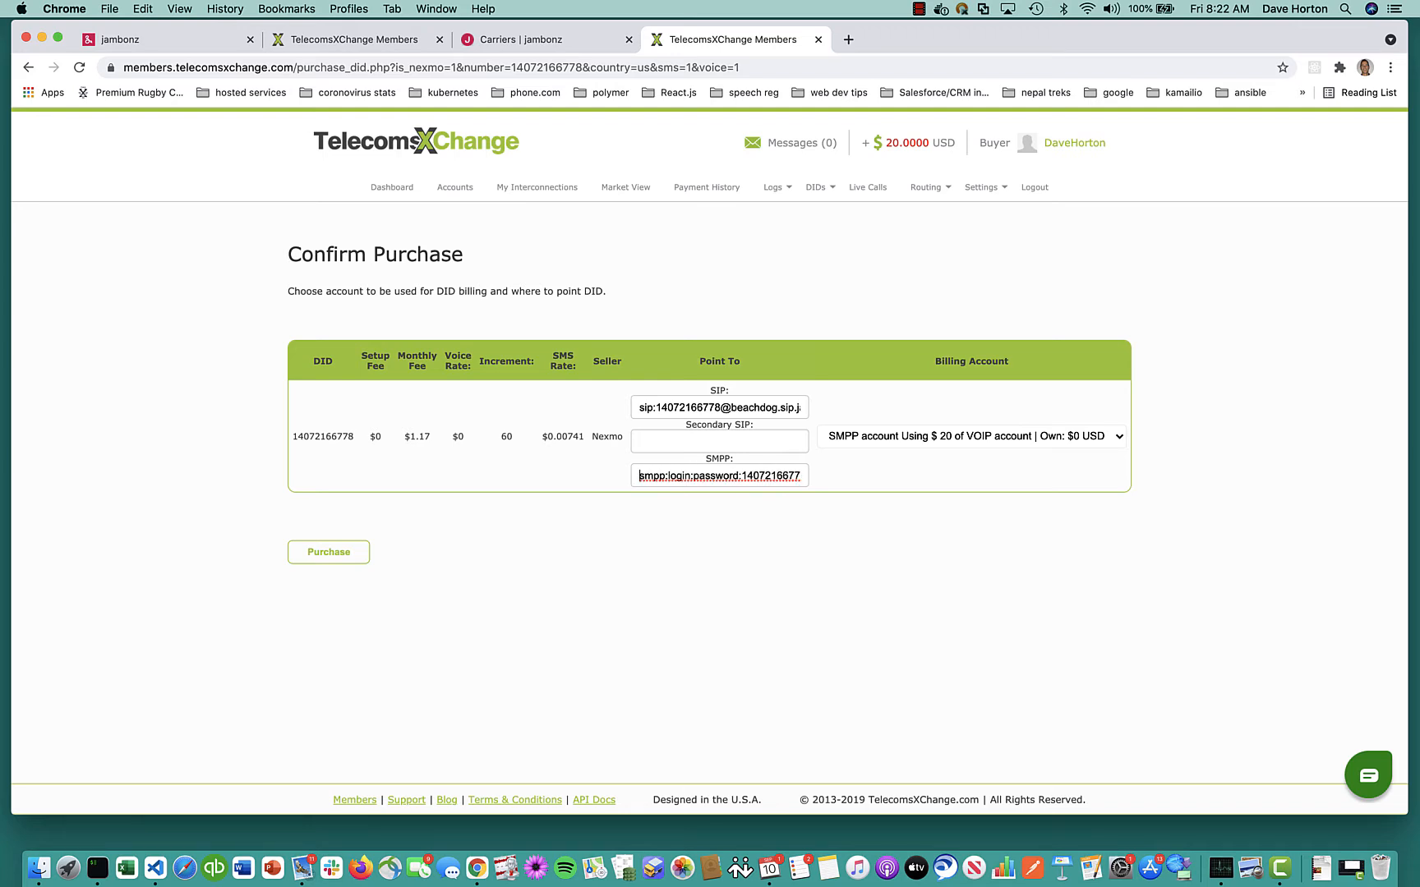
{"action": "double_click", "coordinate": [680, 476]}
{"action": "left_click", "coordinate": [680, 477]}
{"action": "left_click", "coordinate": [693, 476]}
{"action": "key", "text": "BackSpace"}
{"action": "key", "text": "BackSpace"}
{"action": "key", "text": "BackSpace"}
{"action": "key", "text": "BackSpace"}
{"action": "key", "text": "BackSpace"}
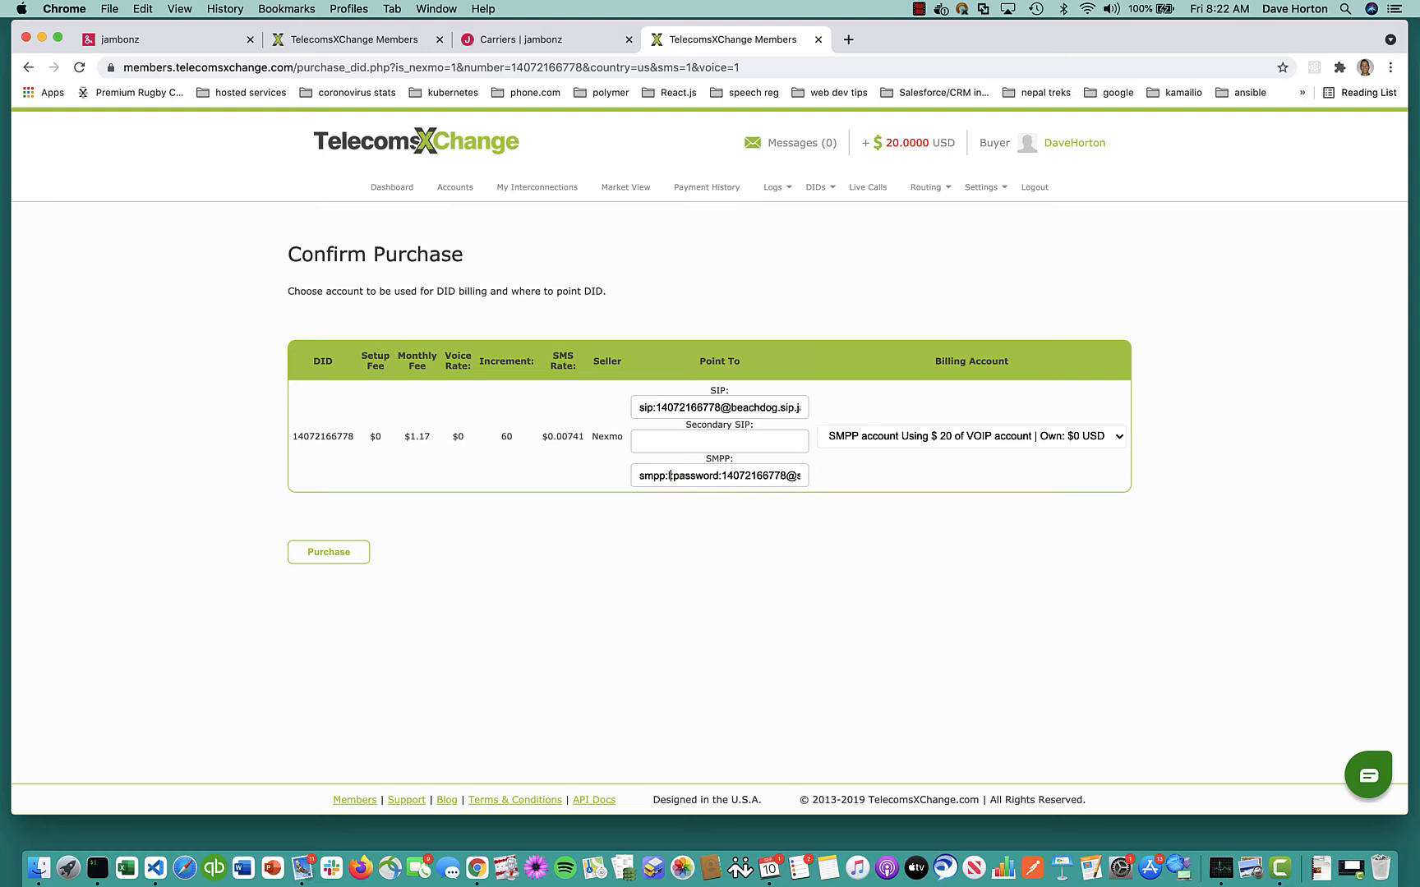
{"action": "type", "text": "beachdog"}
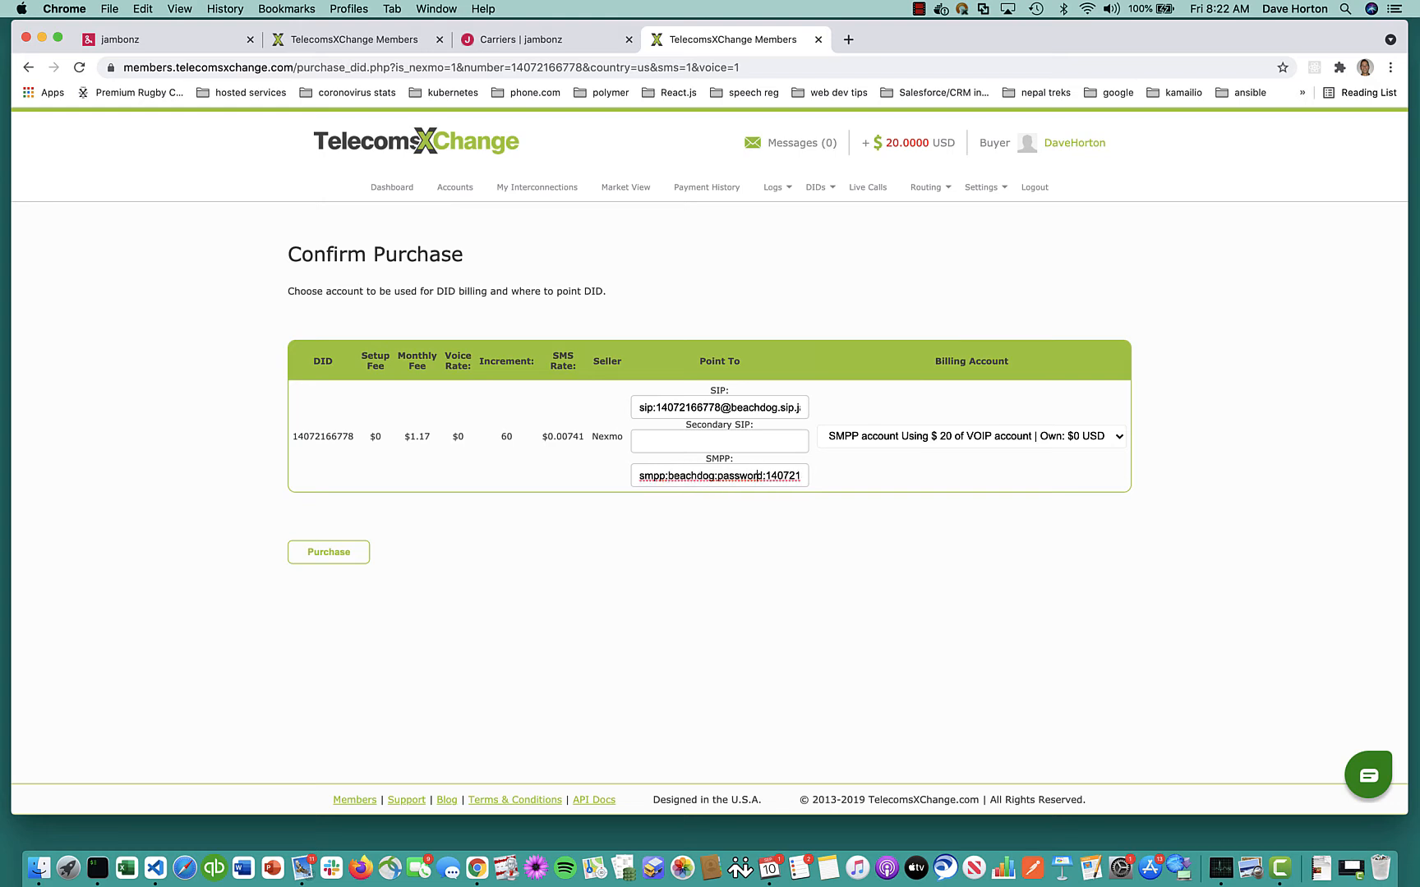
{"action": "key", "text": "BackSpace"}
{"action": "key", "text": "BackSpace"}
{"action": "key", "text": "BackSpace"}
{"action": "key", "text": "BackSpace"}
{"action": "key", "text": "BackSpace"}
{"action": "key", "text": "BackSpace"}
{"action": "key", "text": "BackSpace"}
{"action": "key", "text": "BackSpace"}
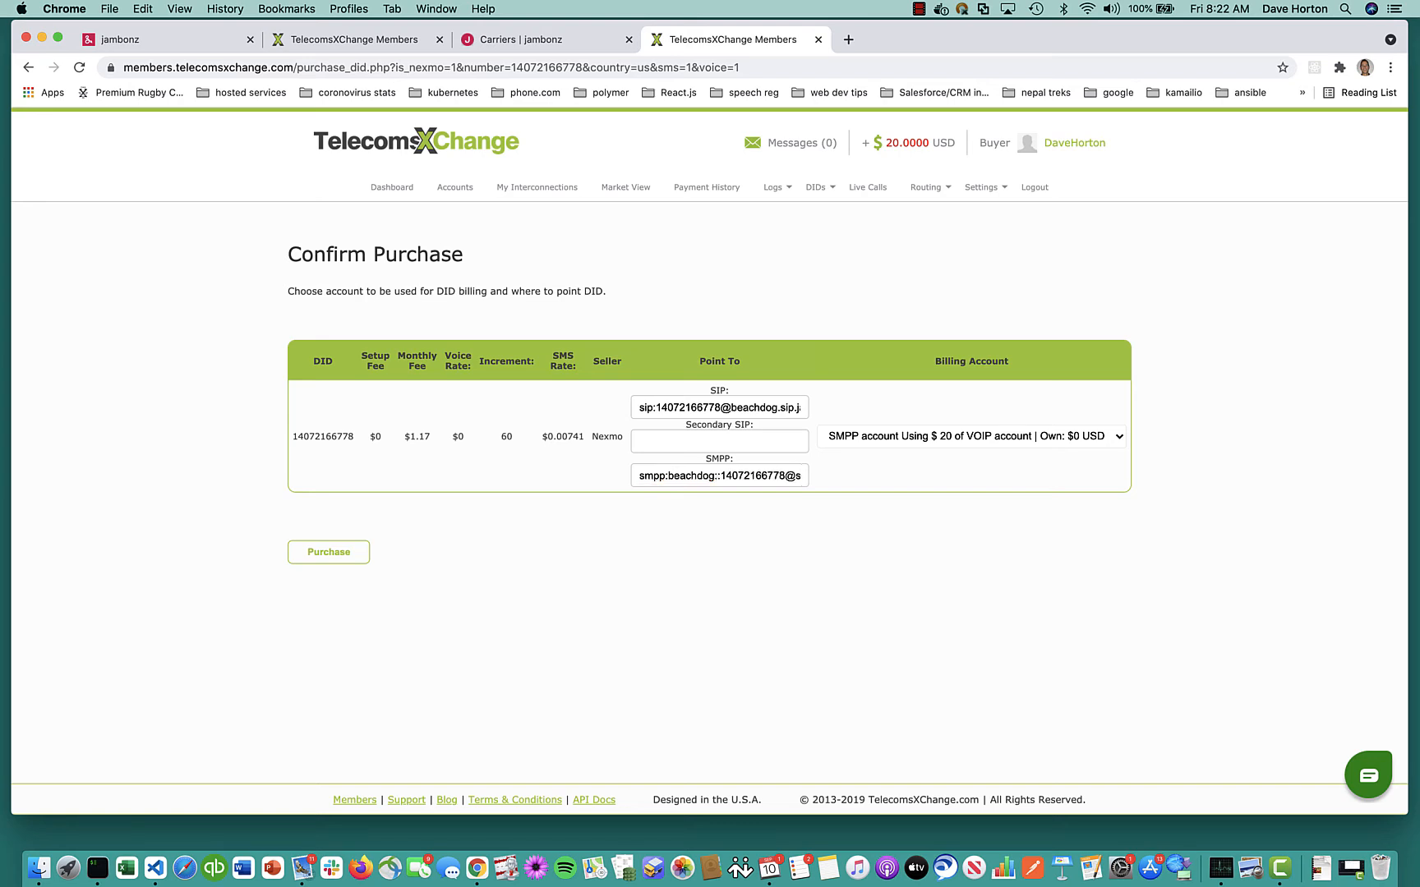
{"action": "type", "text": "foobarbax"}
{"action": "key", "text": "BackSpace"}
{"action": "type", "text": "z"}
{"action": "left_click", "coordinate": [329, 553]}
{"action": "left_click", "coordinate": [876, 517]}
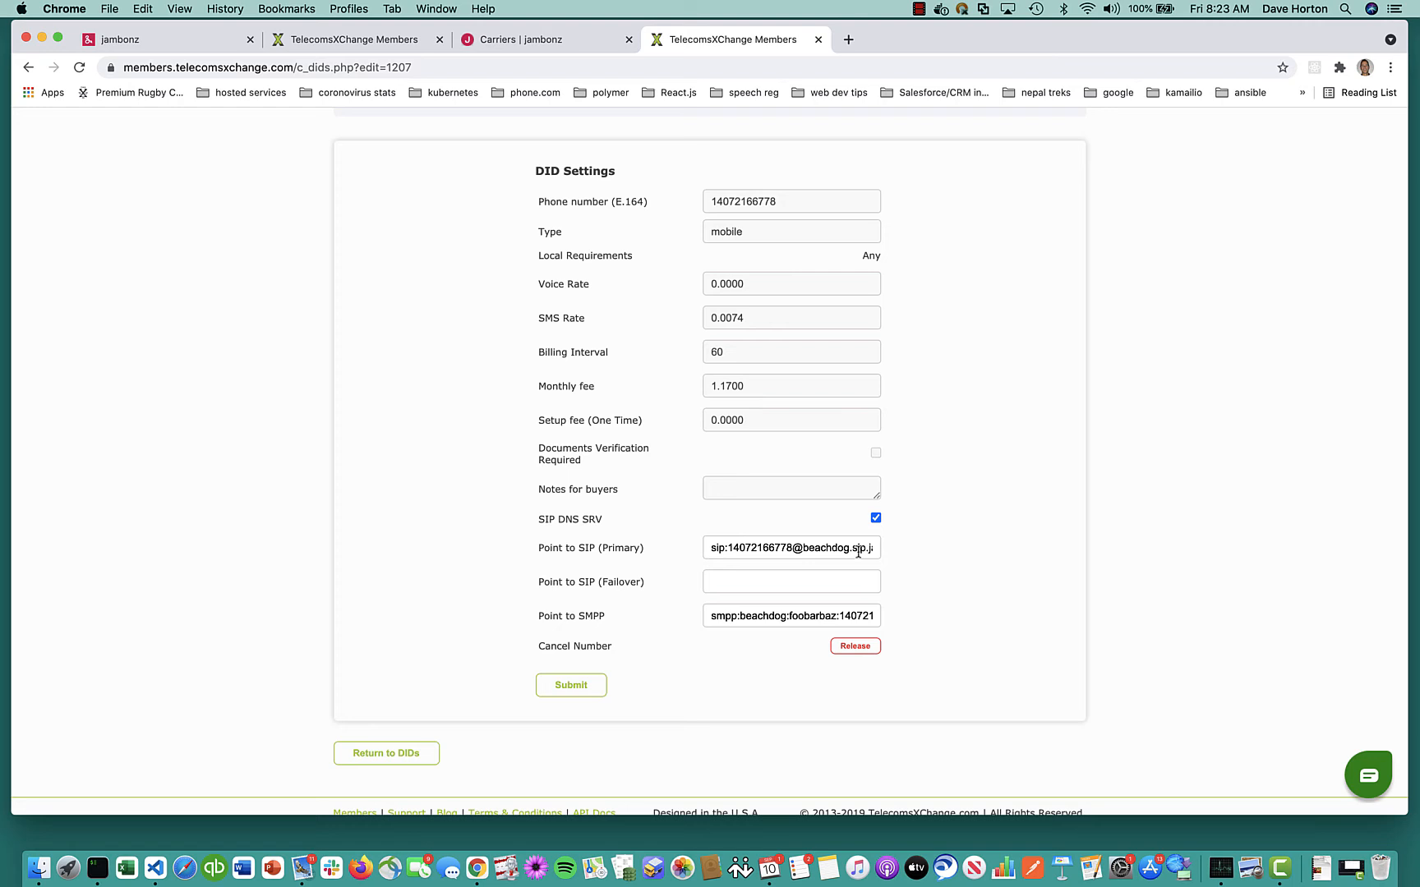
{"action": "left_click", "coordinate": [579, 686]}
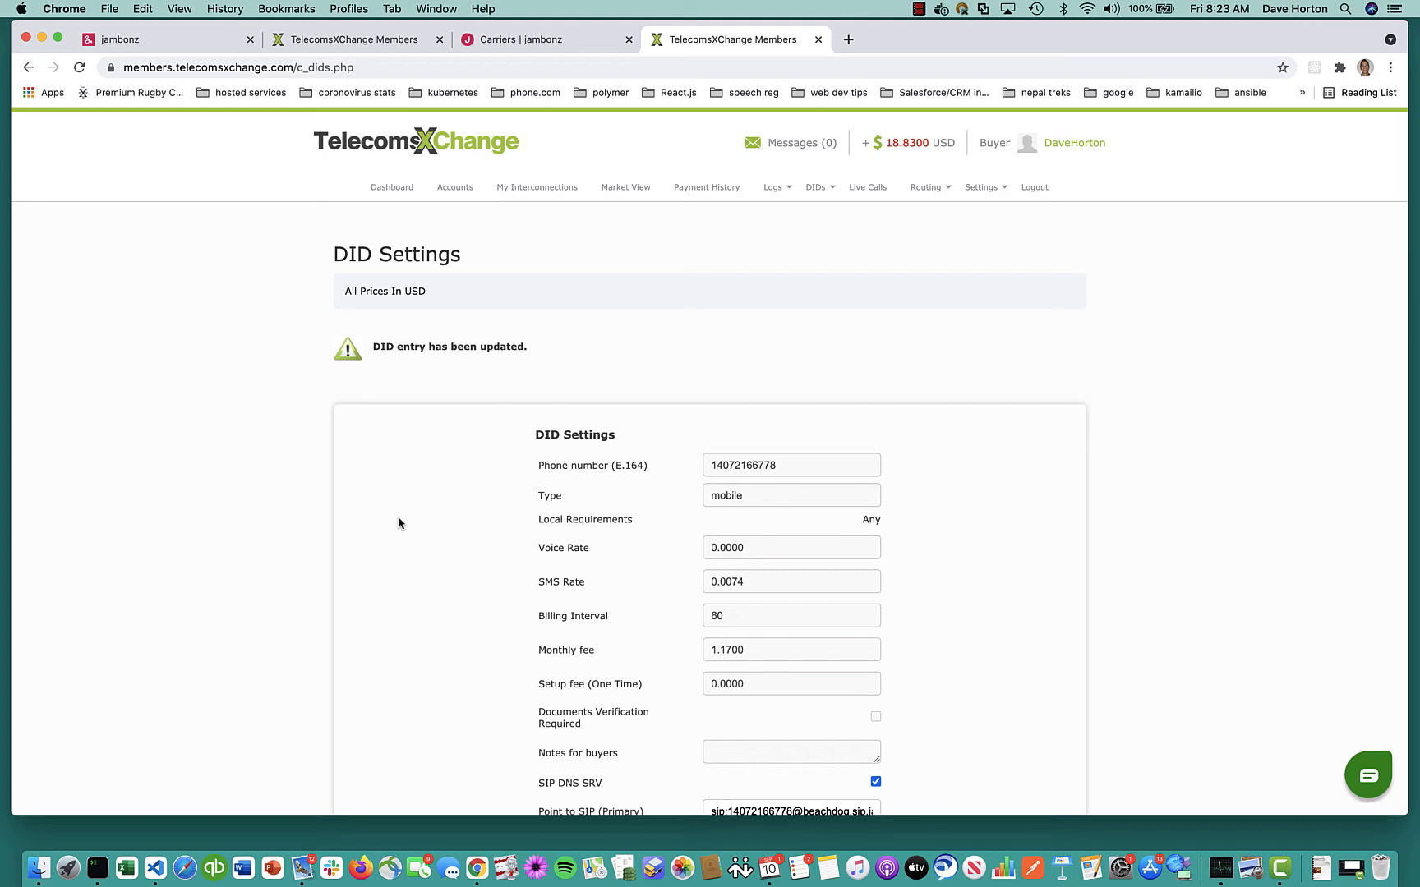
{"action": "left_click", "coordinate": [560, 40]}
Enter the inbound SMPP password in the TelecomsXChange carrier's SMS settings, verify it, and save
{"action": "left_click", "coordinate": [346, 352]}
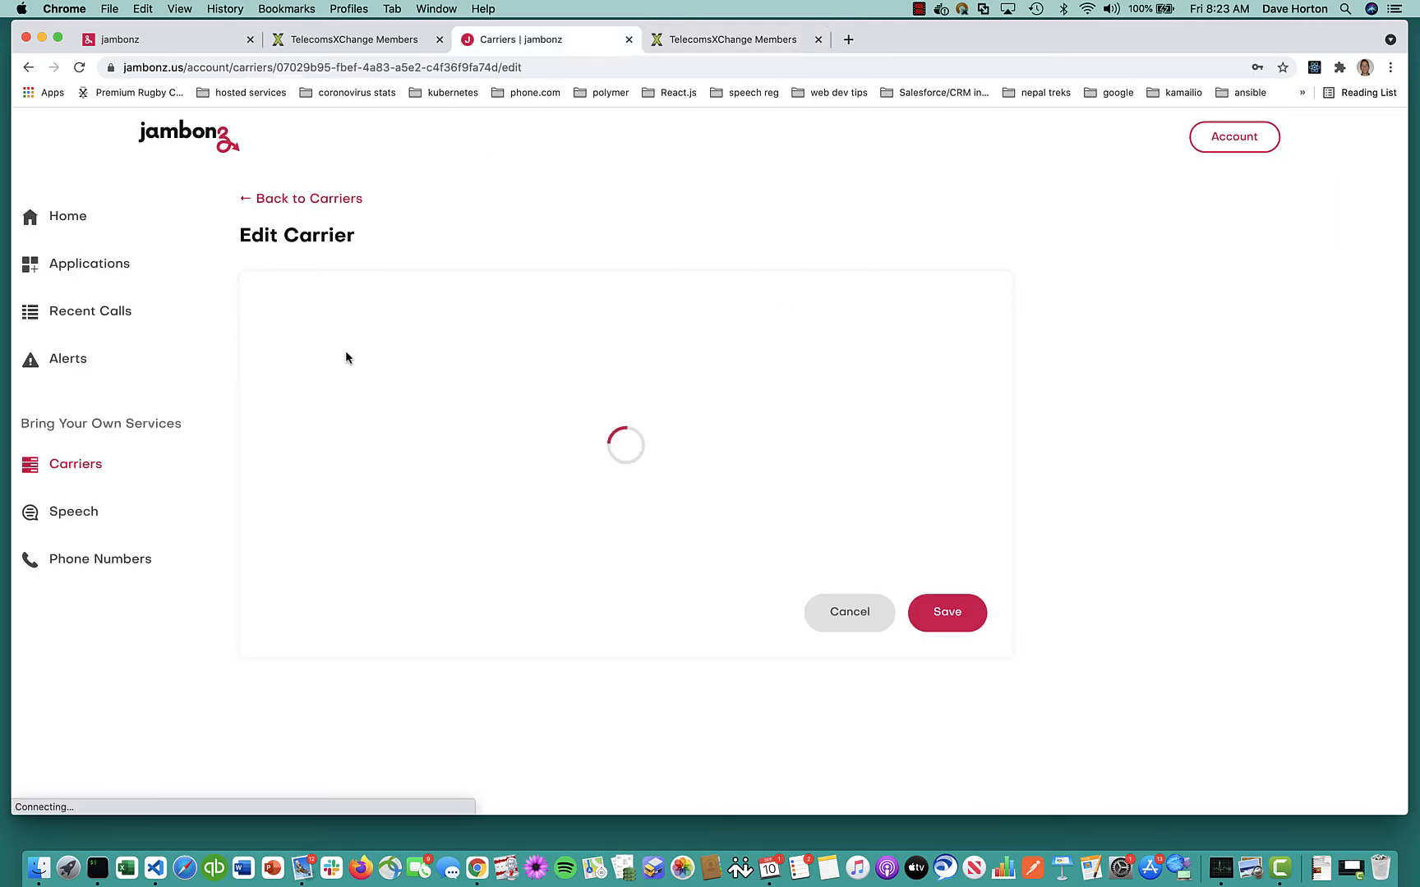
{"action": "left_click", "coordinate": [334, 408]}
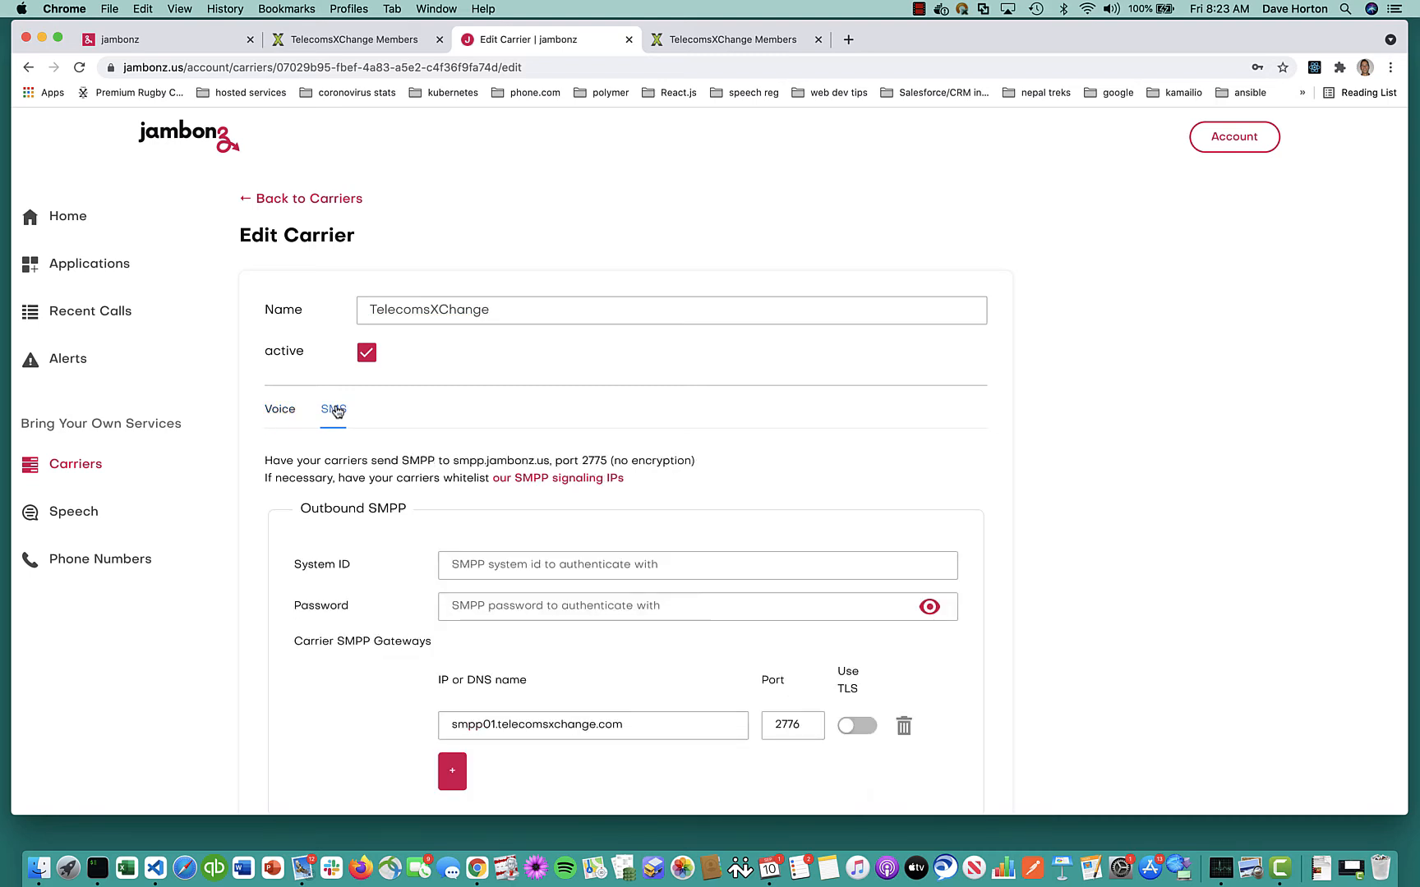
{"action": "scroll", "coordinate": [337, 411], "scroll_direction": "down", "scroll_amount": 2}
{"action": "scroll", "coordinate": [337, 410], "scroll_direction": "down", "scroll_amount": 2}
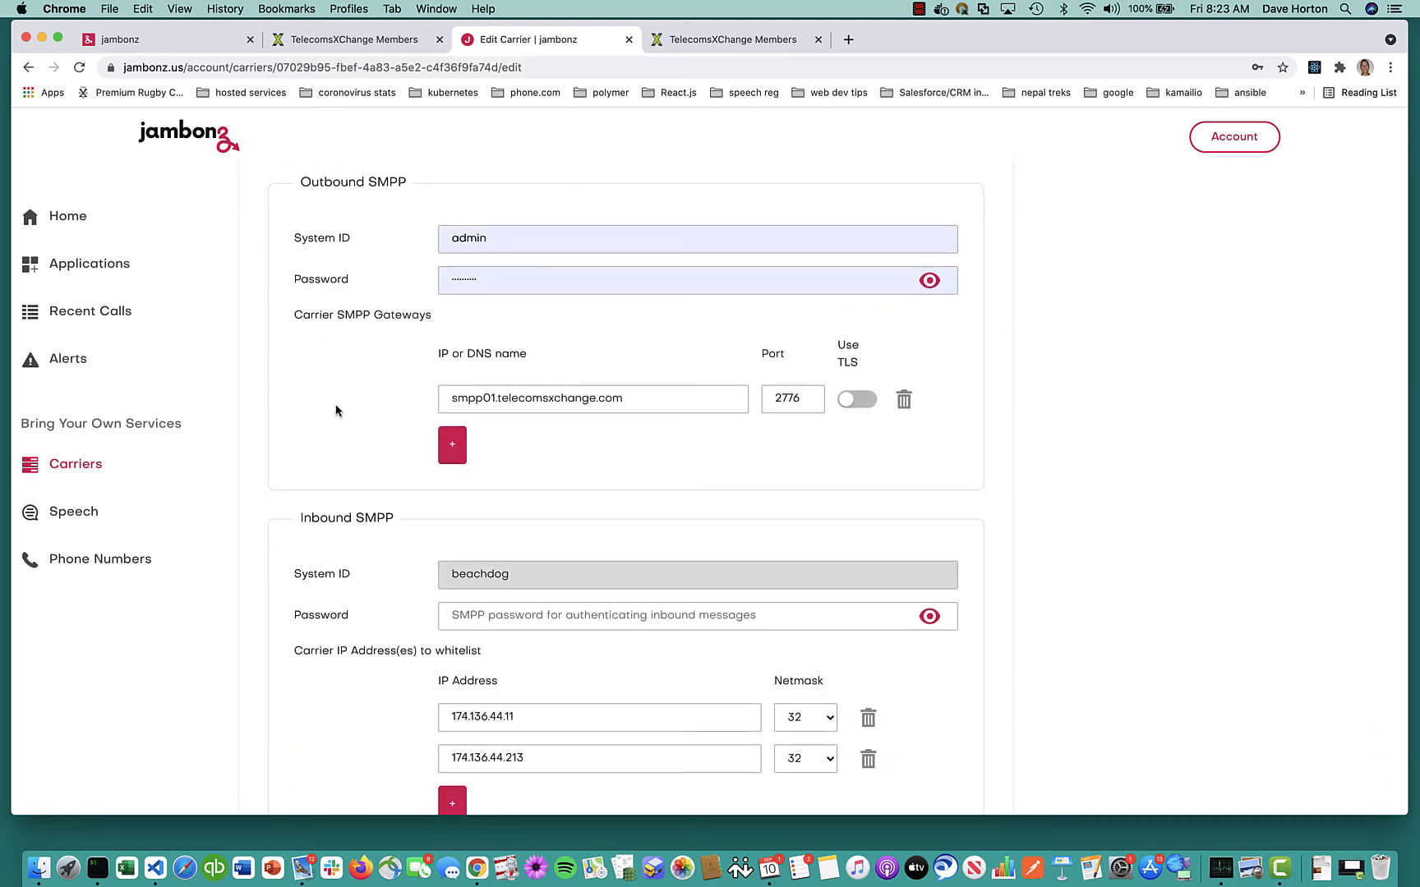
{"action": "left_click", "coordinate": [535, 618]}
{"action": "type", "text": "•"}
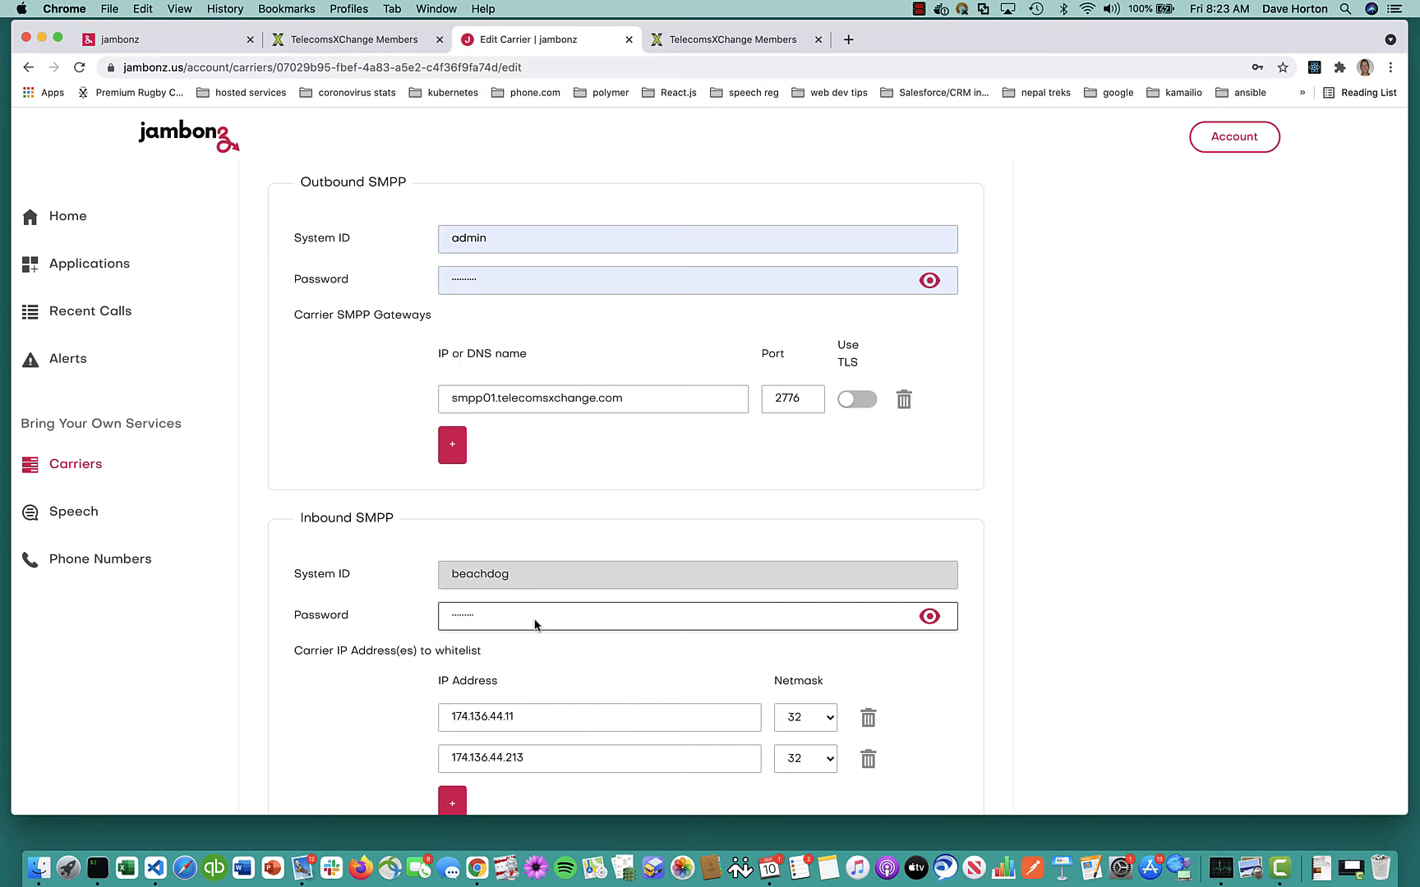
{"action": "left_click", "coordinate": [929, 618]}
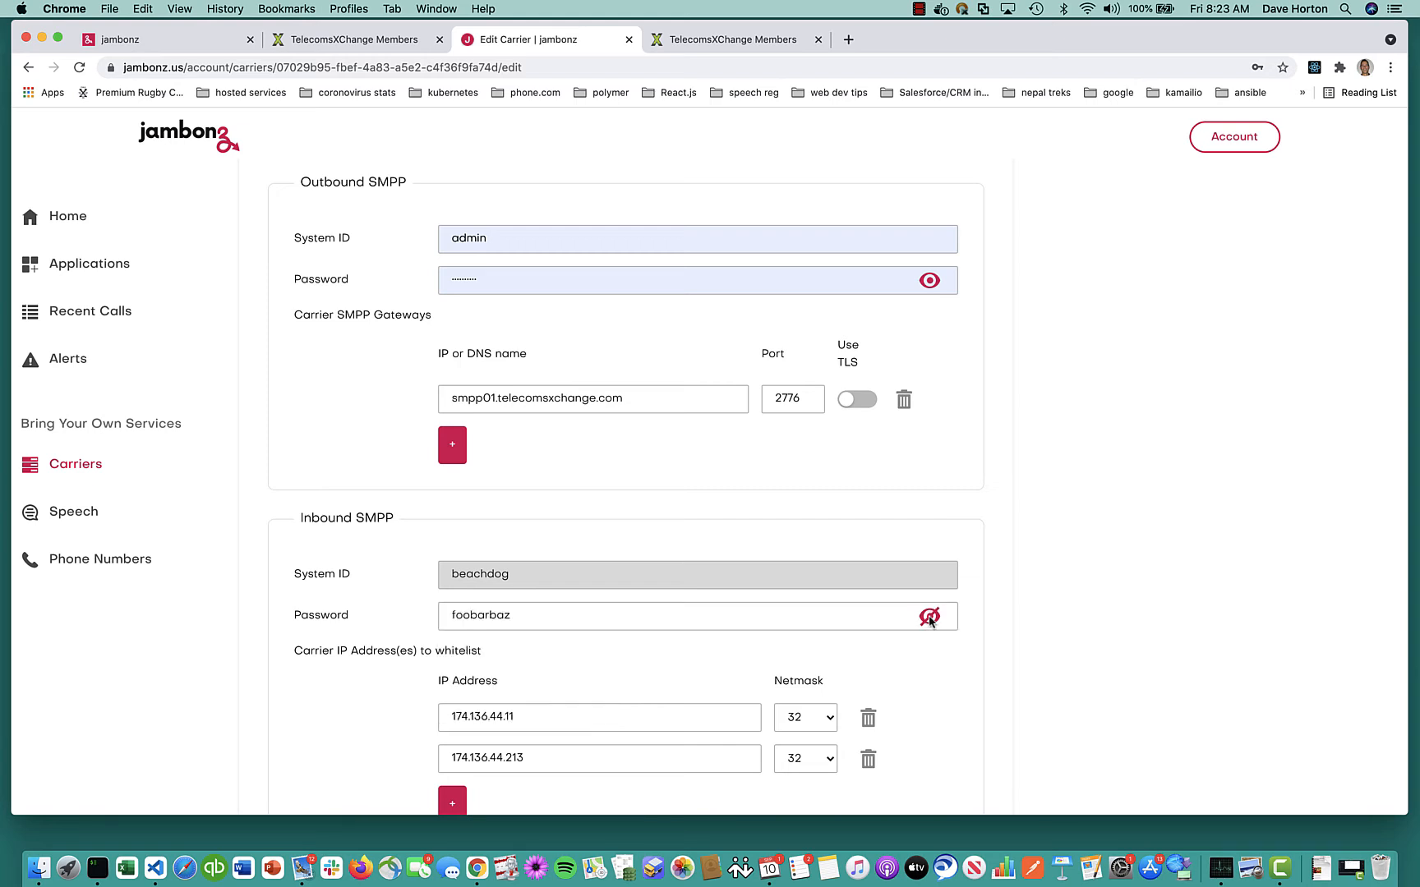
{"action": "scroll", "coordinate": [931, 625], "scroll_direction": "down", "scroll_amount": 5}
{"action": "left_click", "coordinate": [947, 718]}
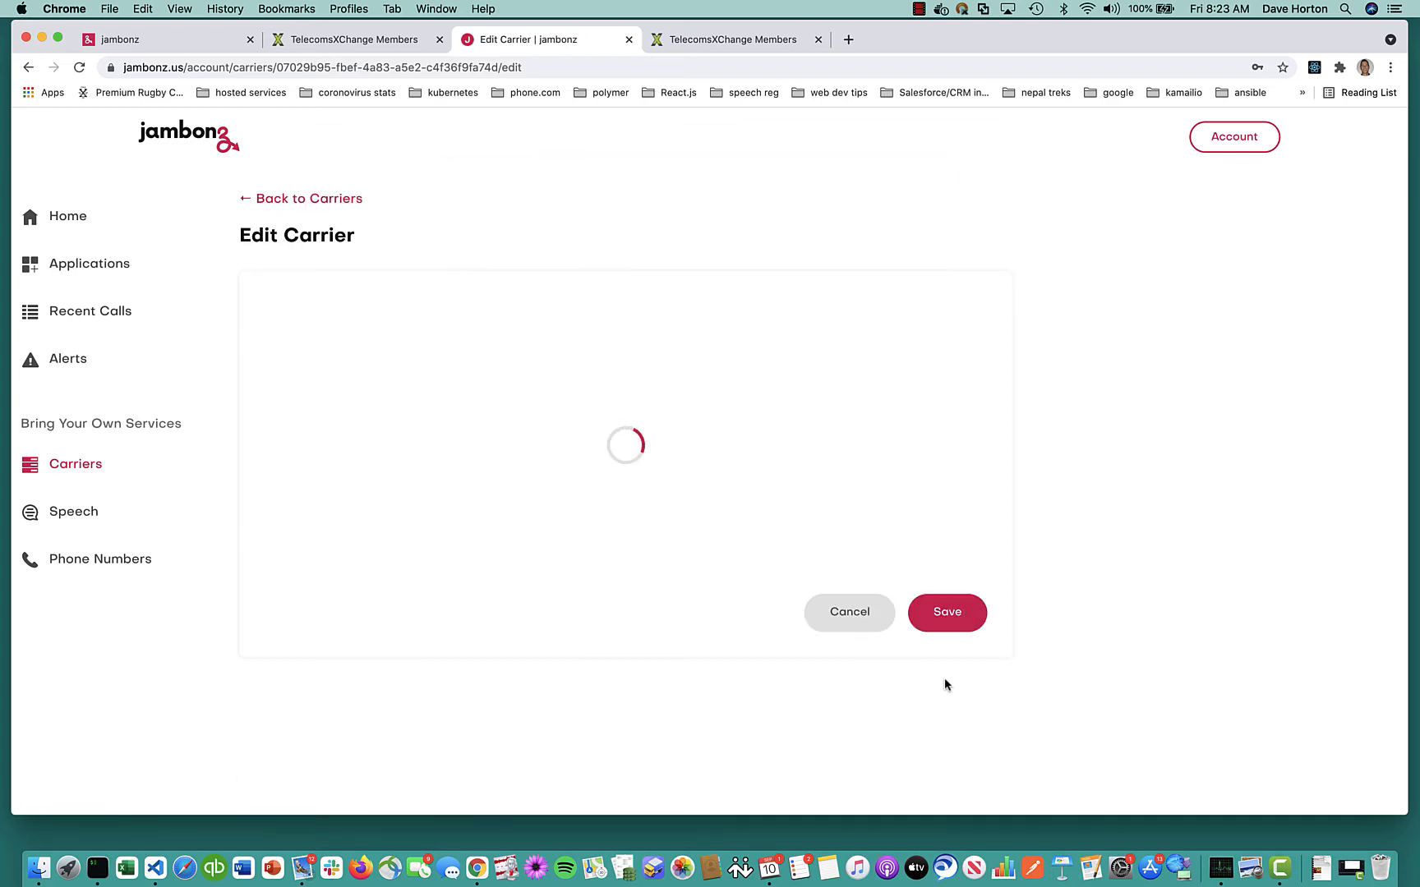
{"action": "left_click", "coordinate": [762, 39]}
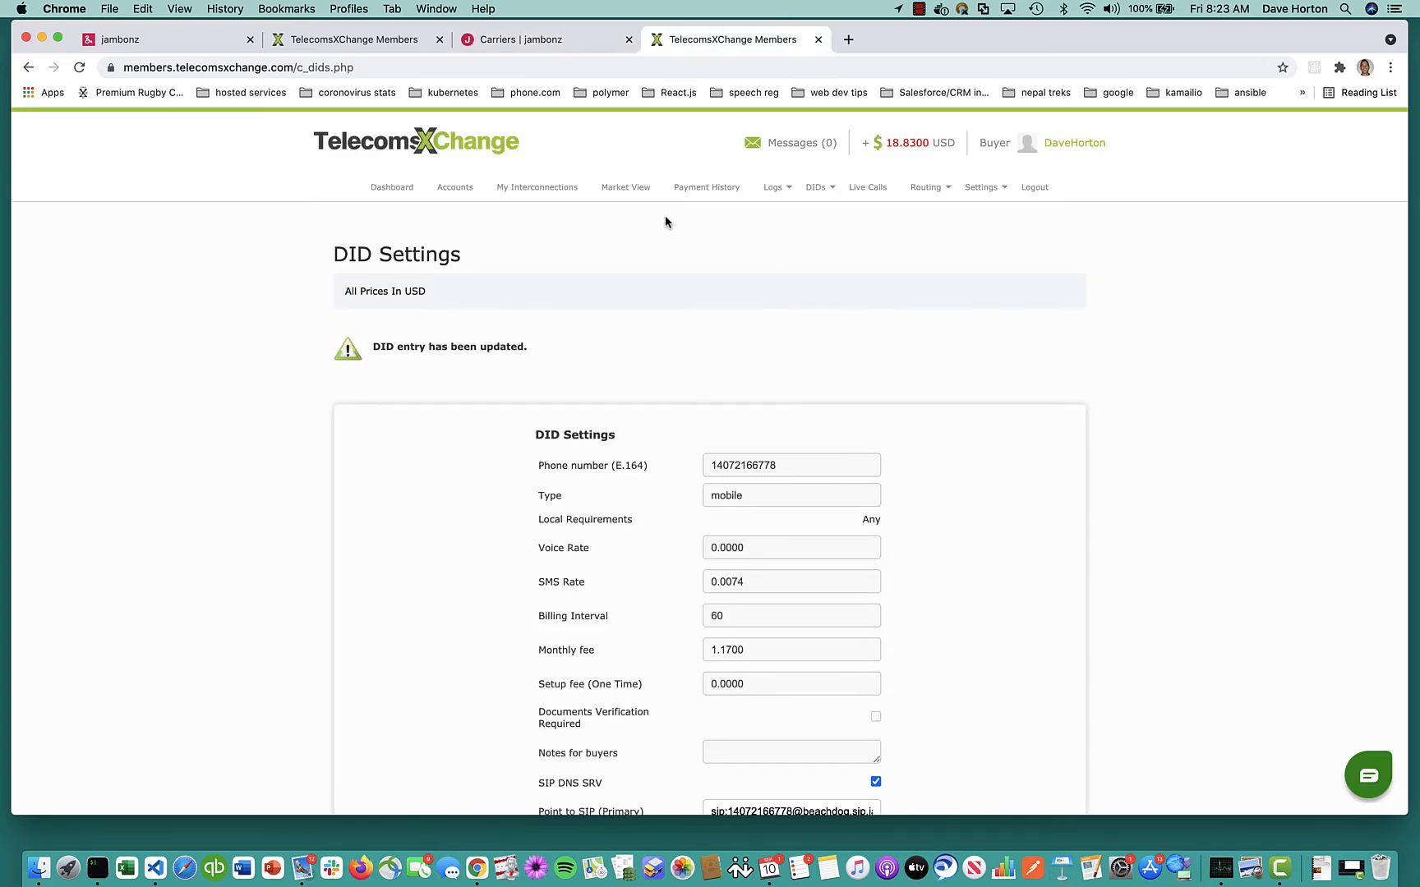
Search Market View routes filtered by prefix 1407 and seller TATA
{"action": "left_click", "coordinate": [627, 188]}
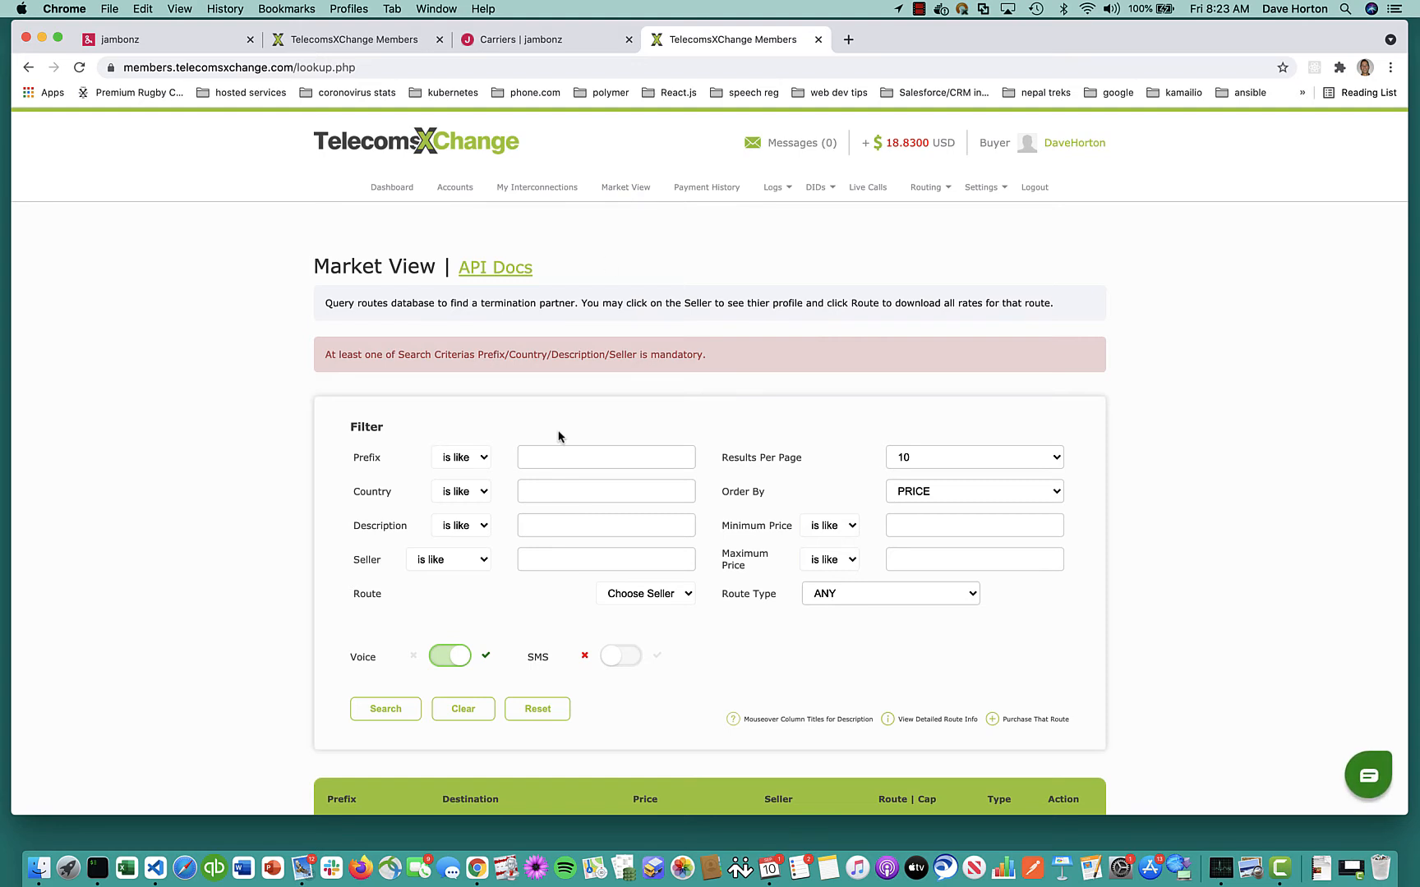
{"action": "left_click", "coordinate": [540, 460]}
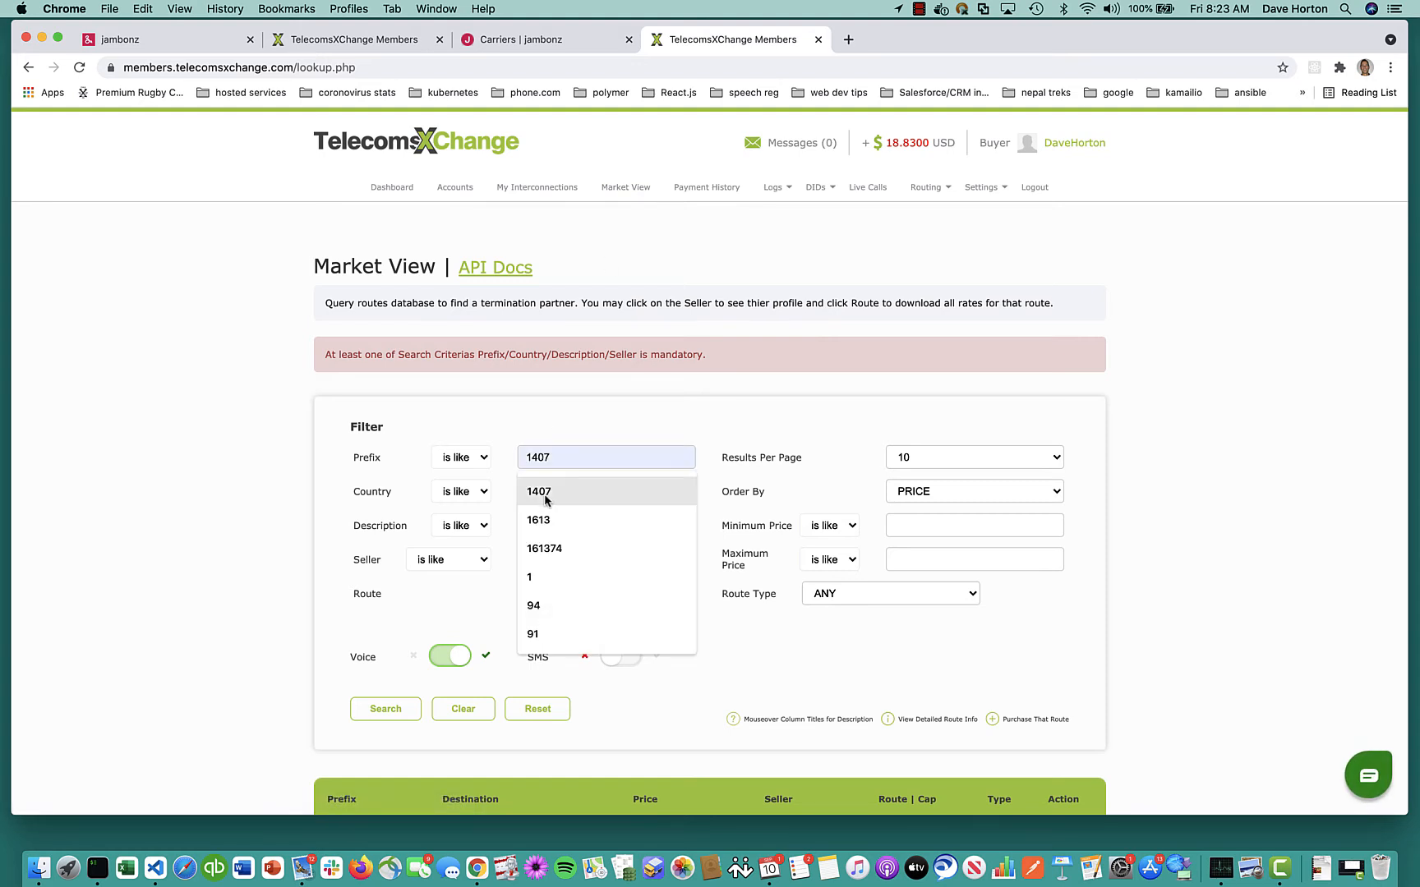
{"action": "left_click", "coordinate": [545, 493]}
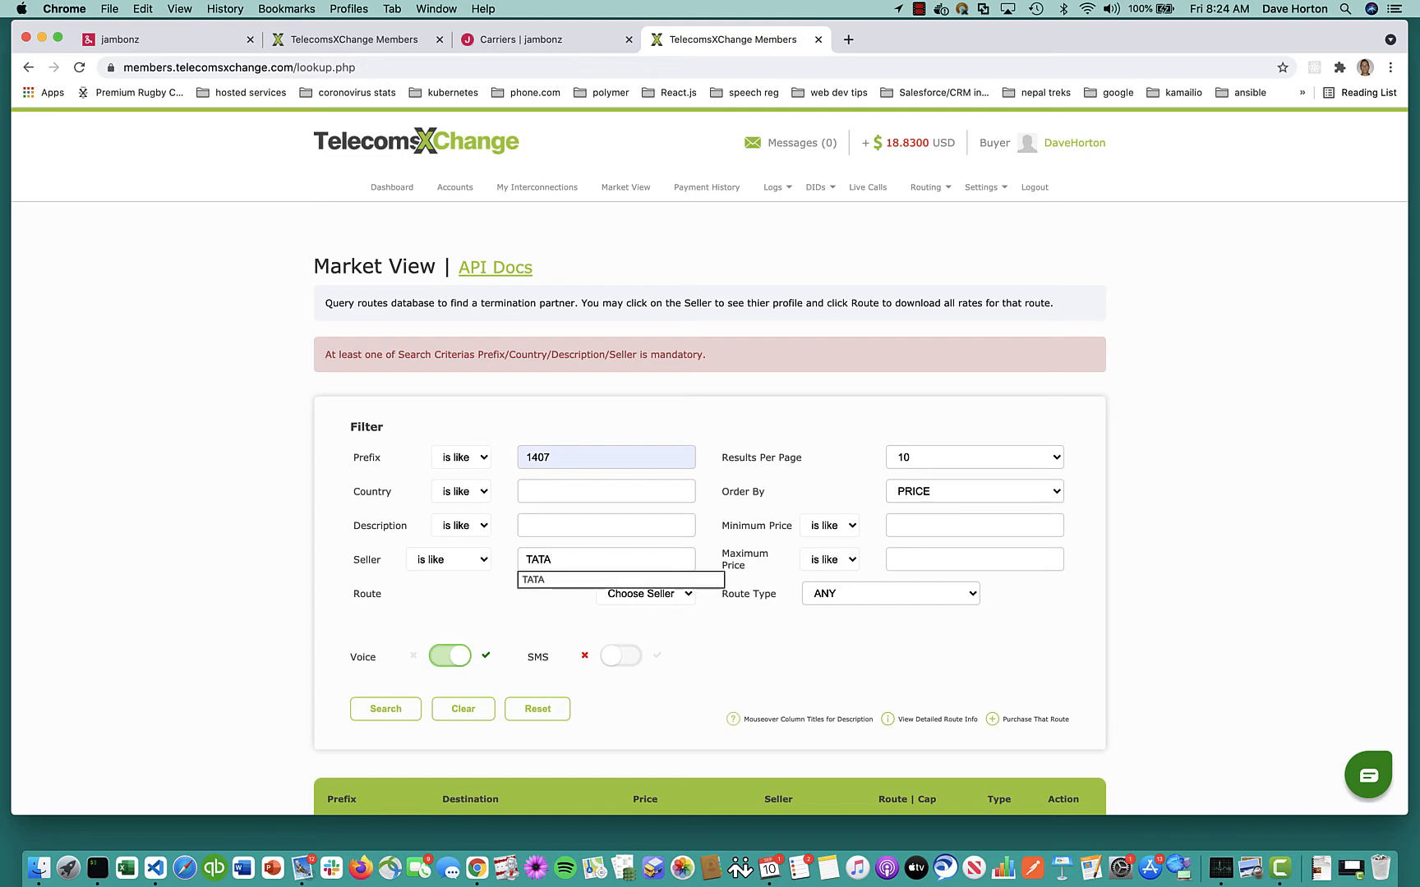
{"action": "left_click", "coordinate": [540, 580]}
{"action": "scroll", "coordinate": [538, 588], "scroll_direction": "down", "scroll_amount": 5}
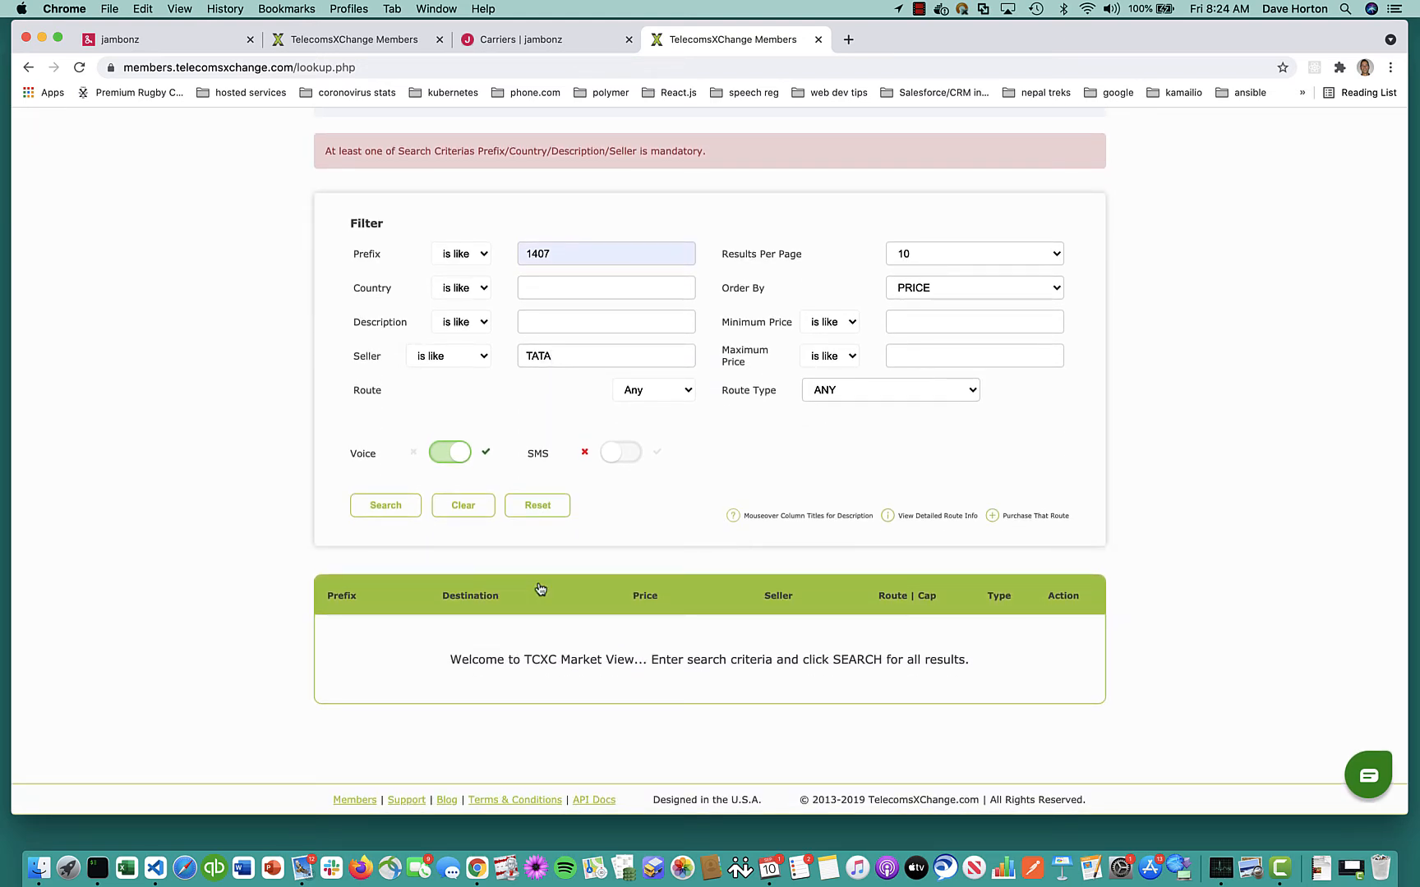
{"action": "left_click", "coordinate": [386, 505]}
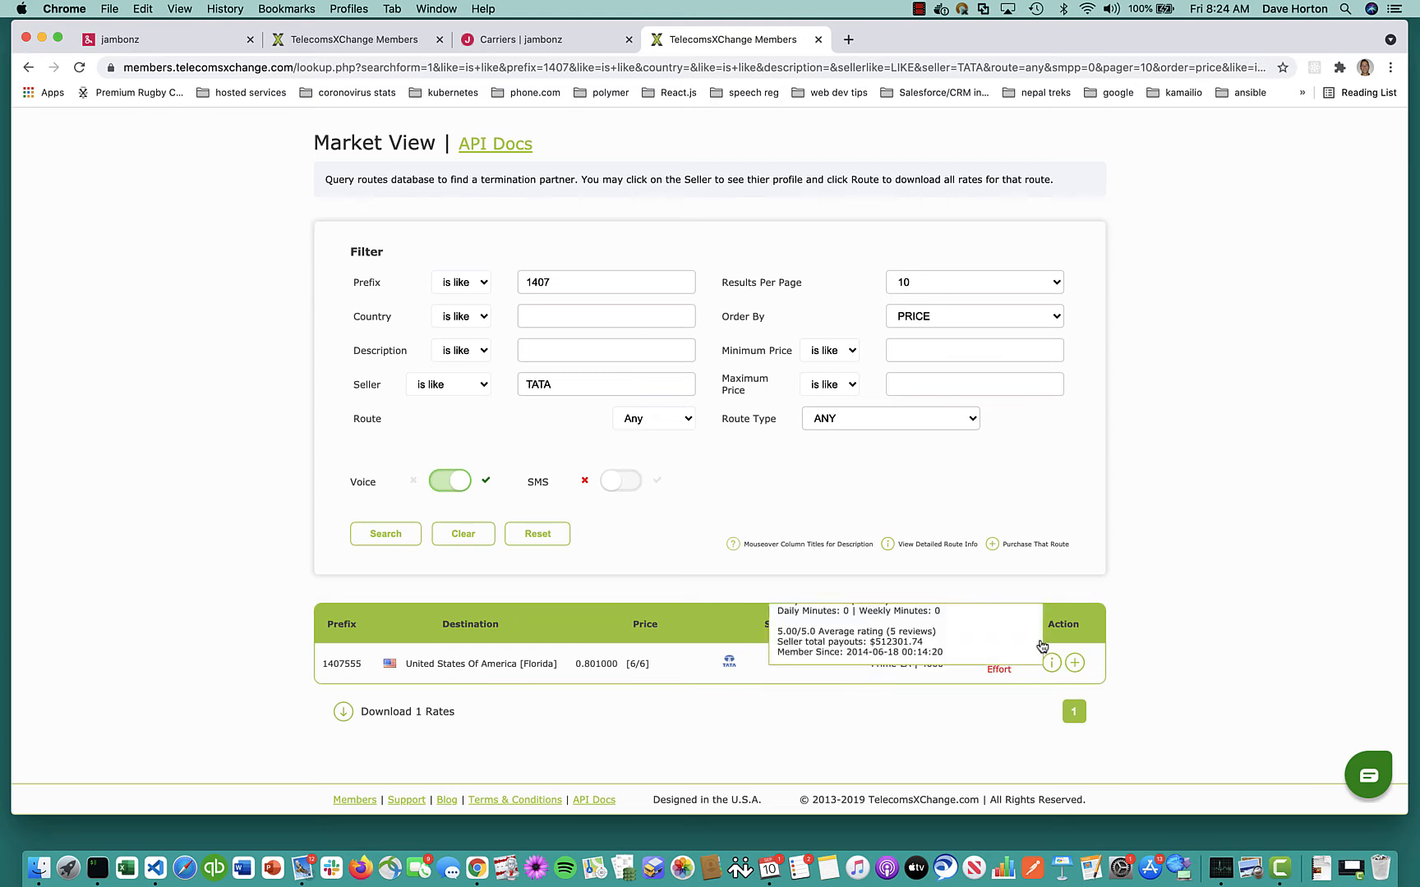
Buy the TATA 1407555 Prime-LA route, accepting the seller's terms, and open its configuration
{"action": "left_click", "coordinate": [1074, 663]}
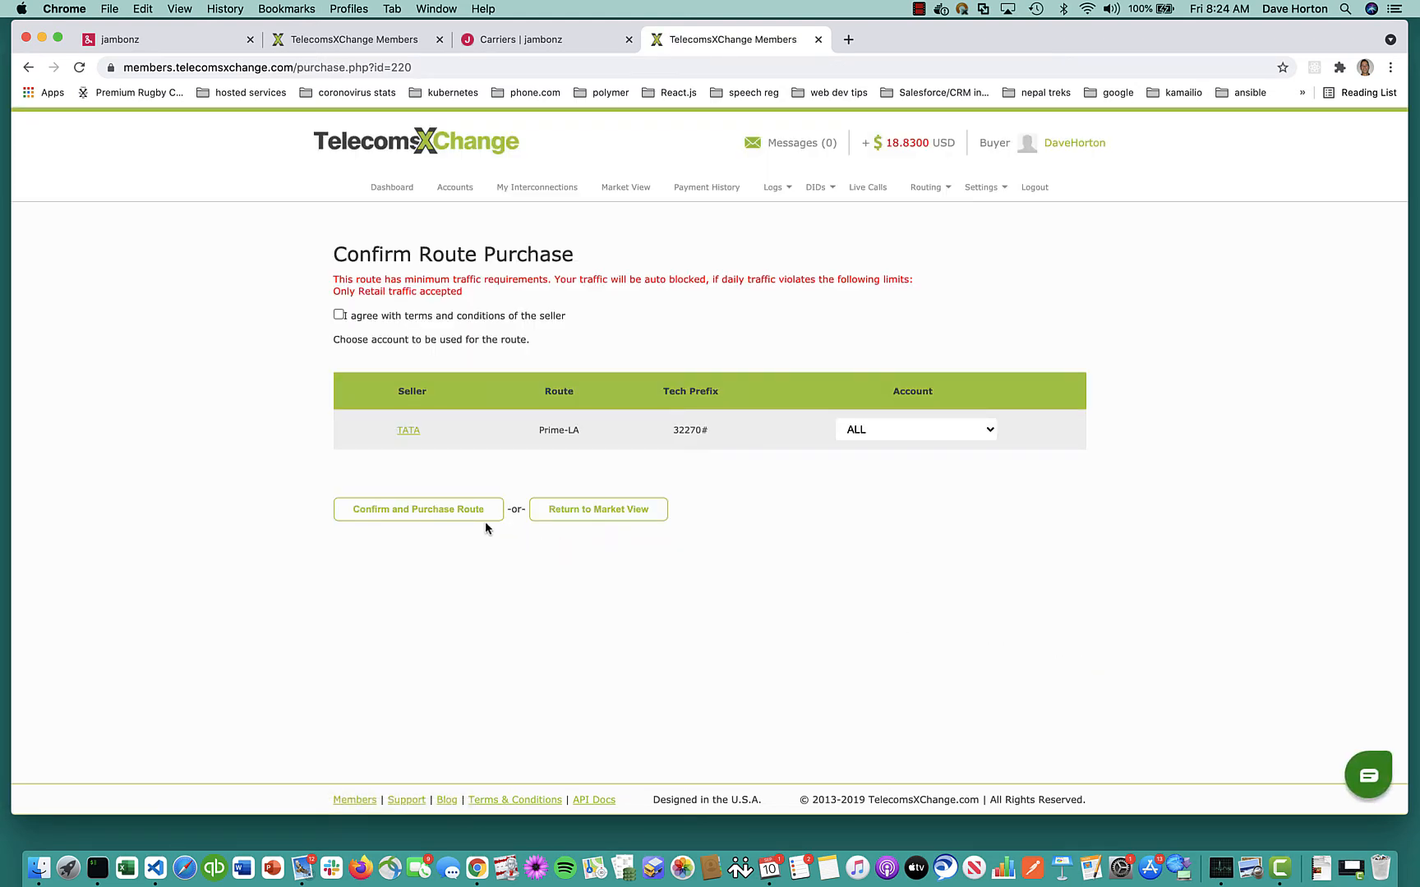
{"action": "left_click", "coordinate": [415, 510]}
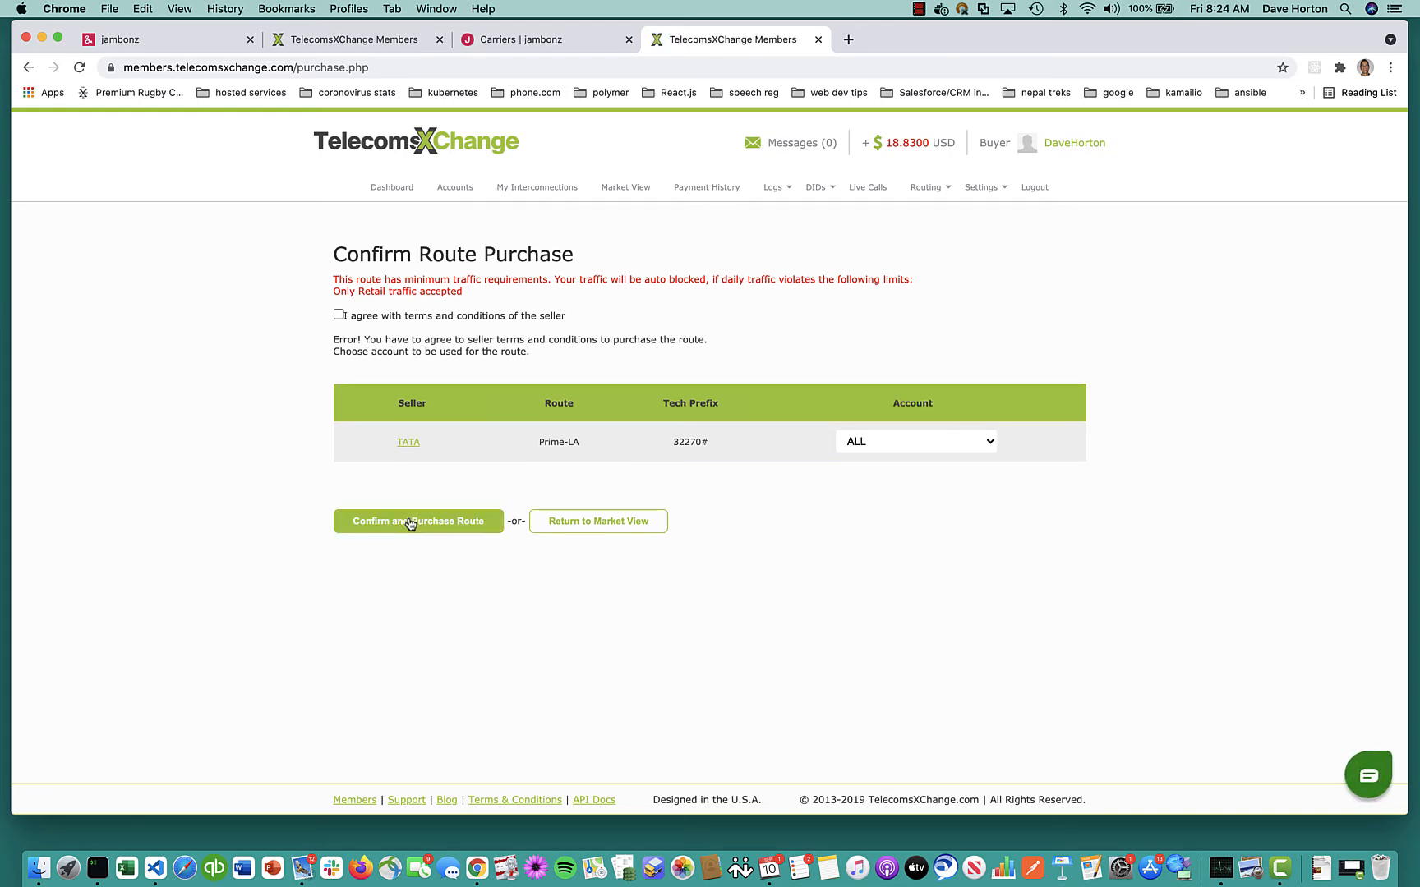
{"action": "left_click", "coordinate": [411, 521]}
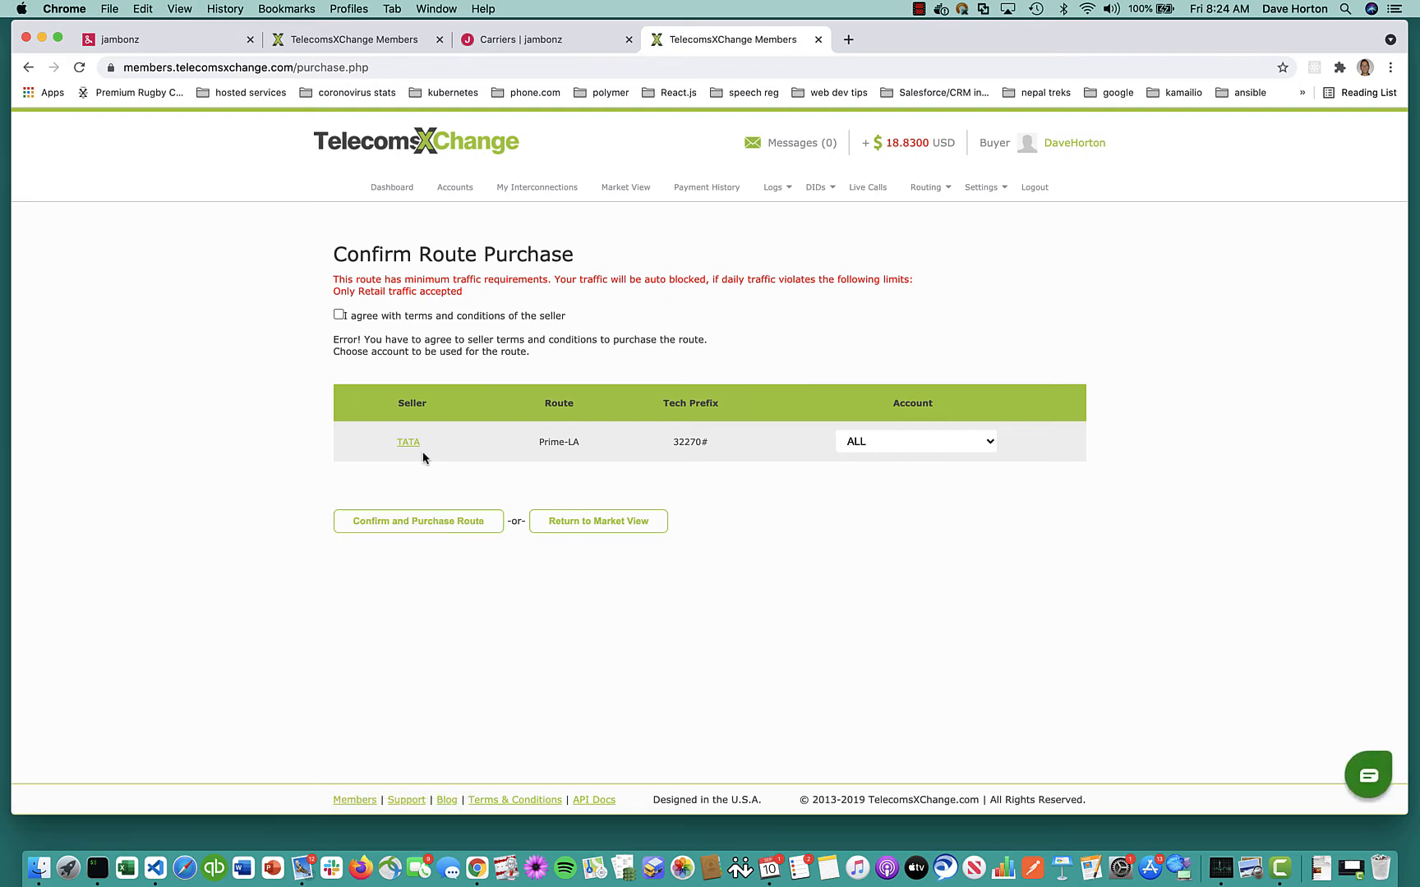
{"action": "left_click", "coordinate": [338, 315]}
{"action": "left_click", "coordinate": [431, 519]}
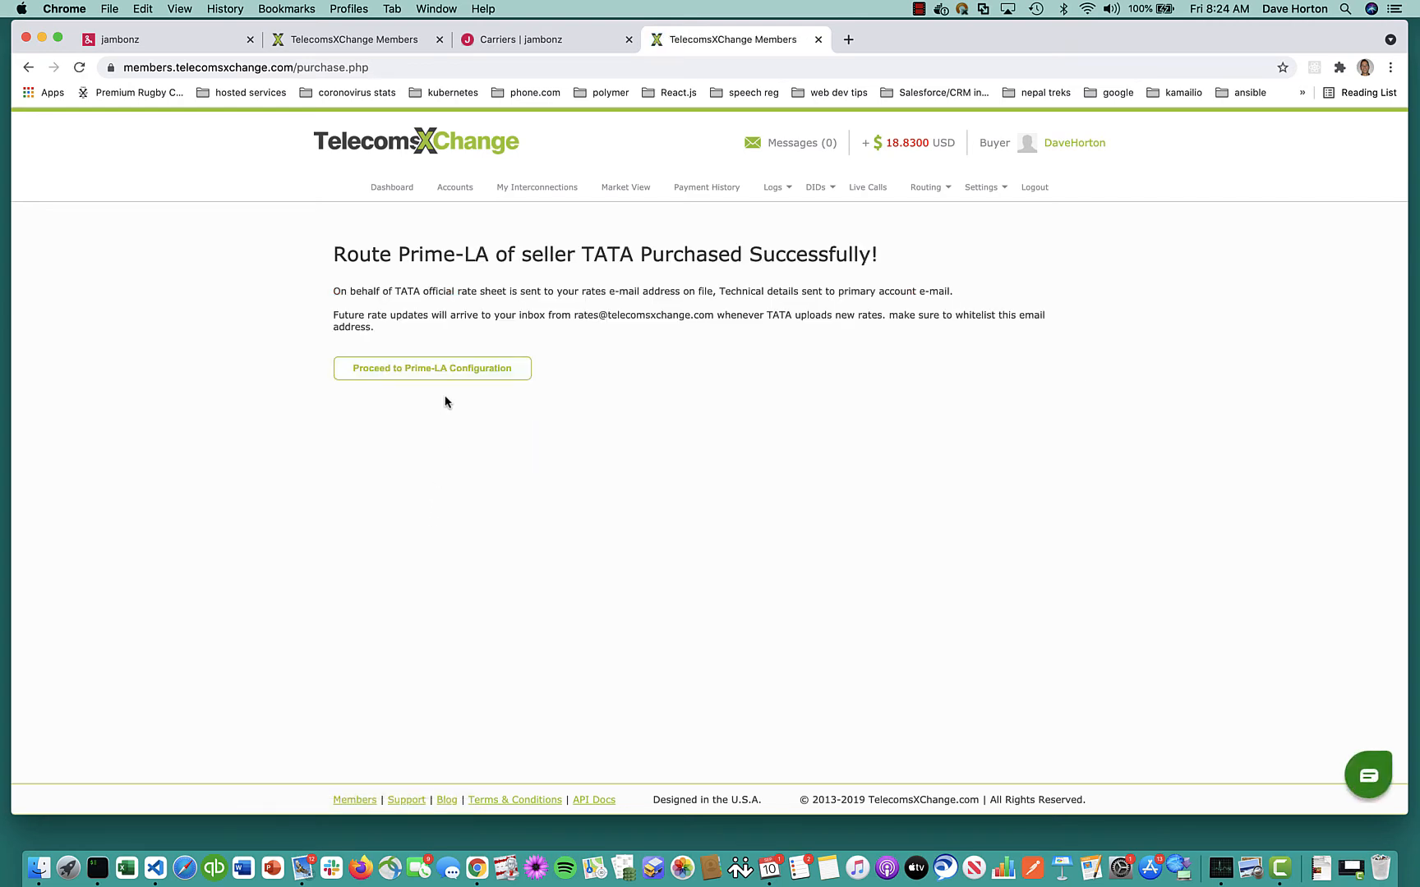
{"action": "left_click", "coordinate": [439, 372]}
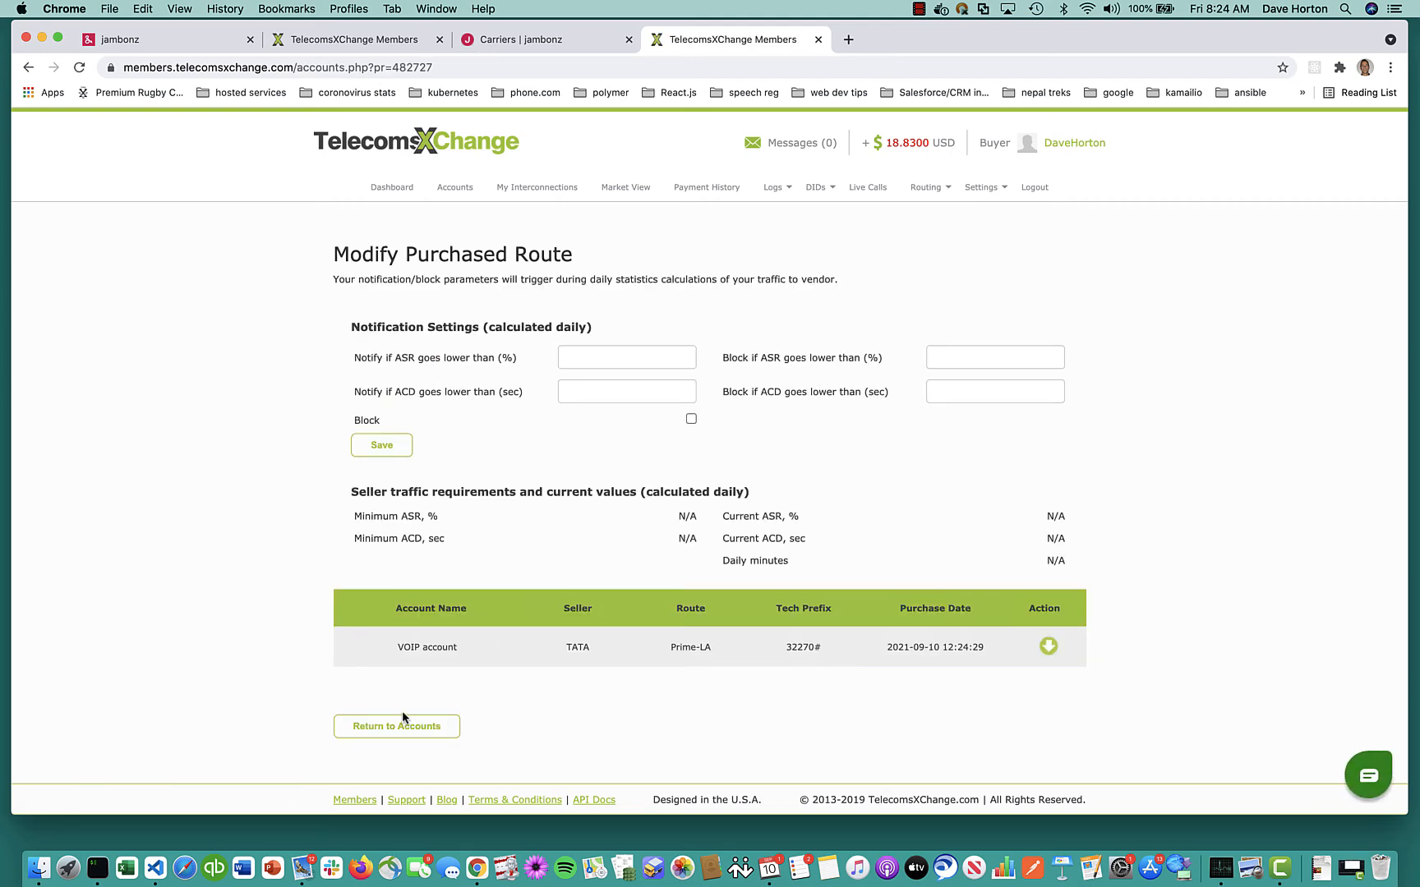
{"action": "left_click", "coordinate": [625, 188]}
Search Market View routes from seller AIRTEL with the prefix filter cleared
{"action": "left_click", "coordinate": [564, 457]}
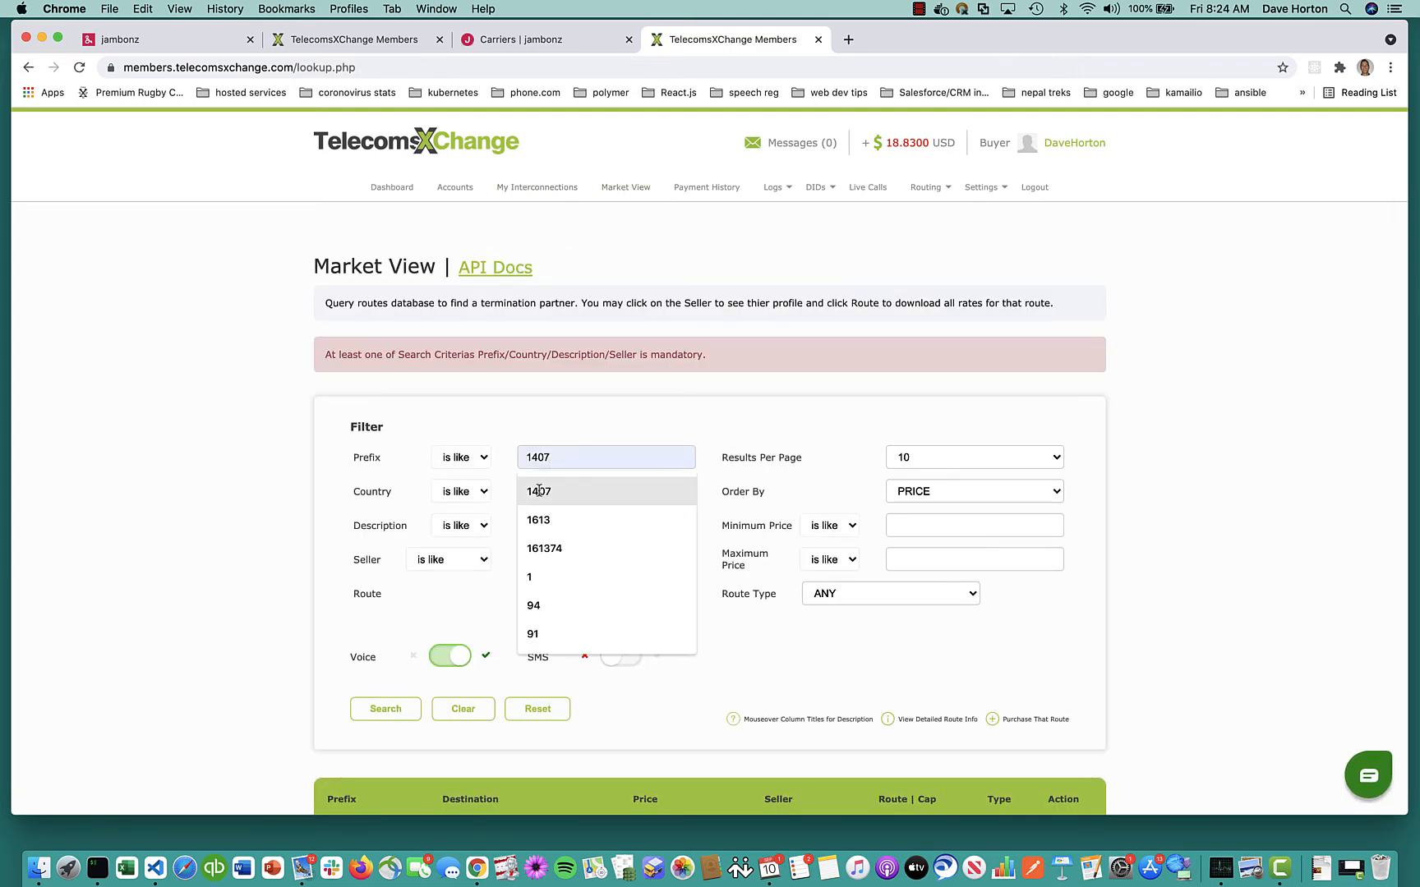
{"action": "left_click", "coordinate": [539, 490]}
{"action": "key", "text": "BackSpace"}
{"action": "key", "text": "BackSpace"}
{"action": "key", "text": "BackSpace"}
{"action": "key", "text": "BackSpace"}
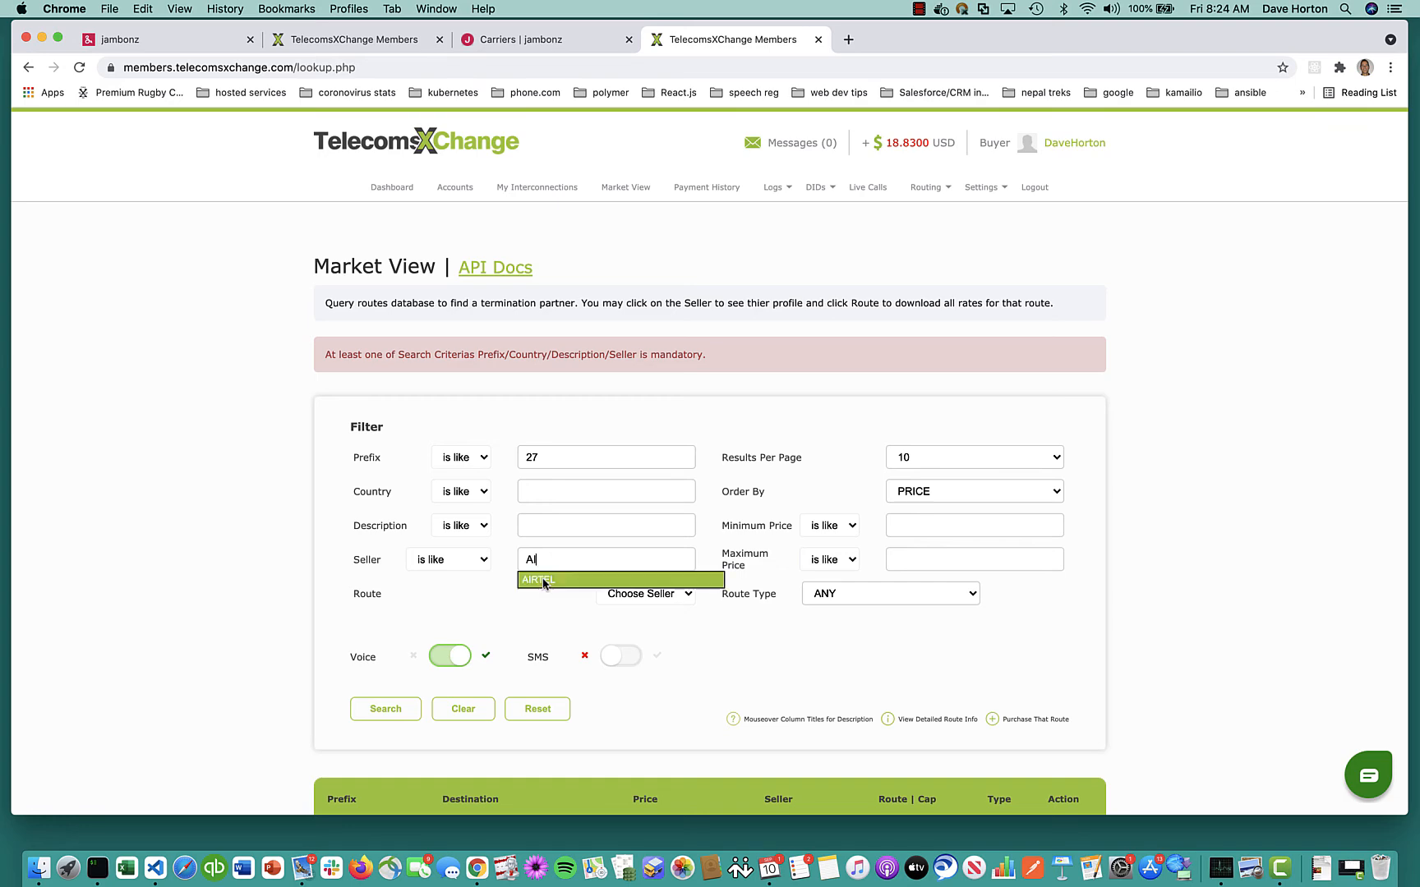
{"action": "key", "text": "Down"}
{"action": "key", "text": "Return"}
{"action": "left_click", "coordinate": [385, 708]}
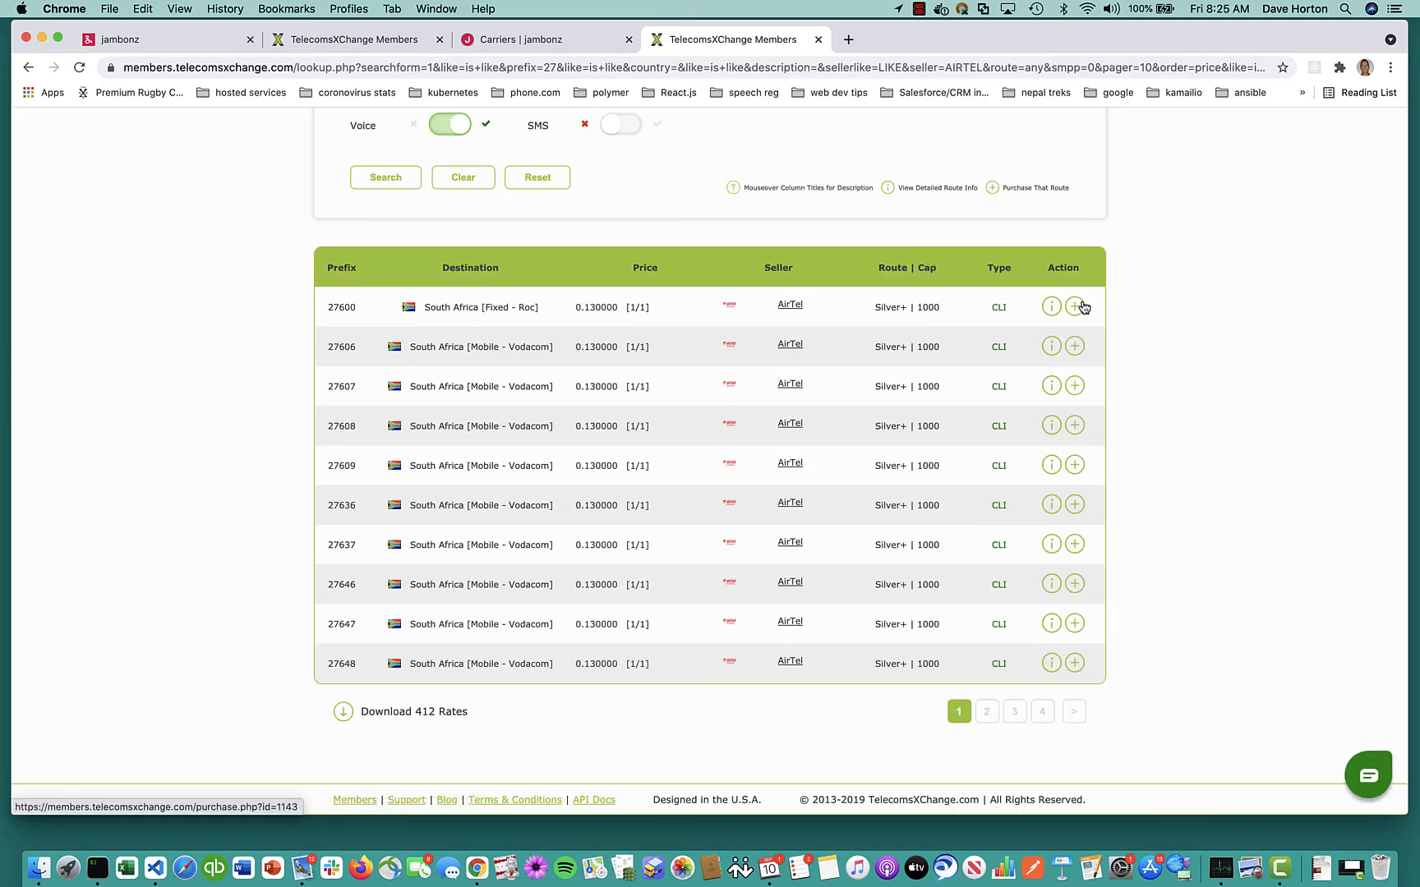
Buy the first AirTel route after agreeing to the seller's terms
{"action": "left_click", "coordinate": [1074, 306]}
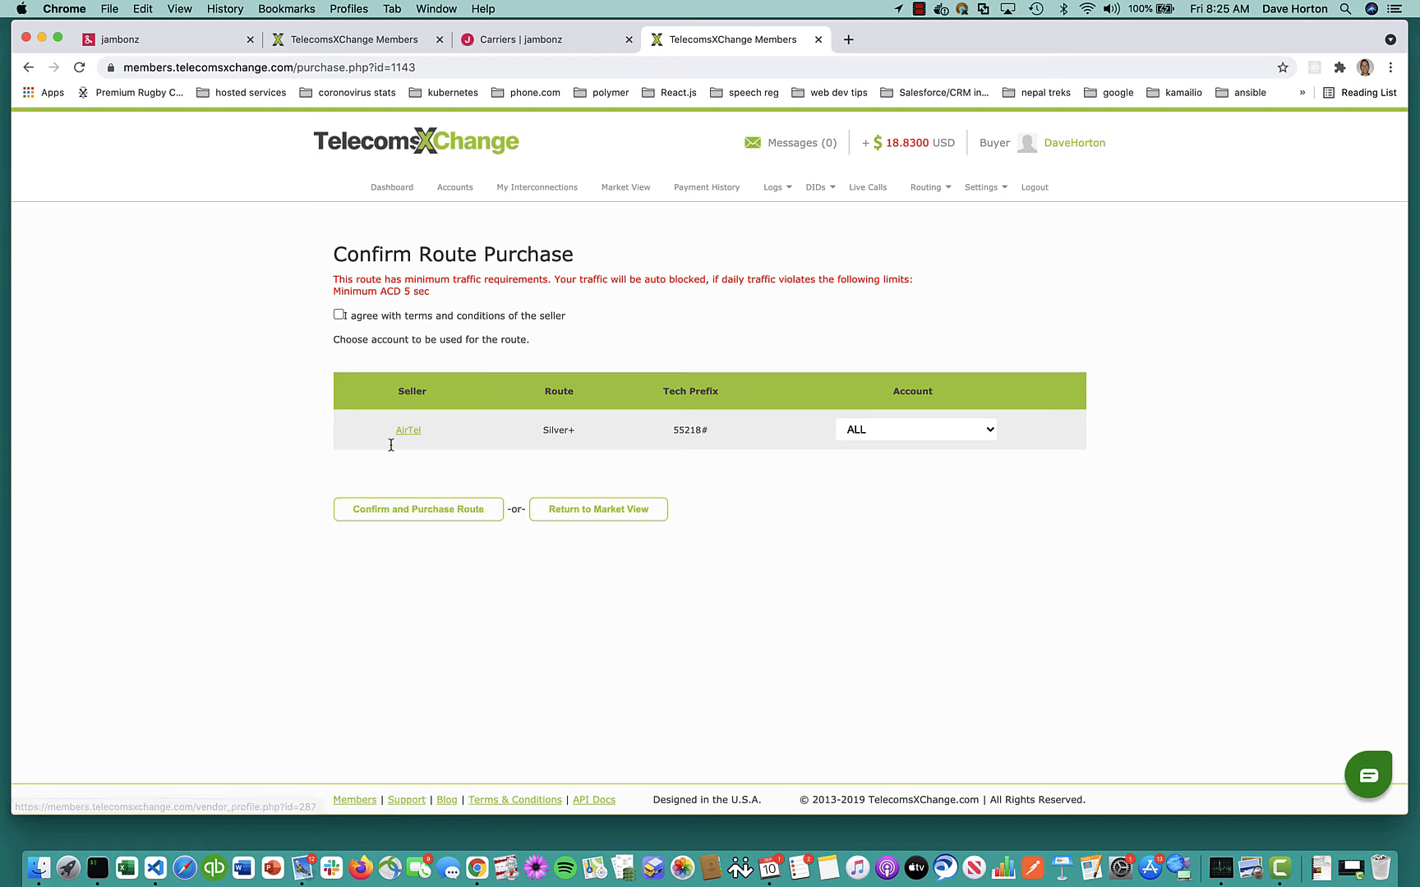
{"action": "left_click", "coordinate": [339, 315]}
{"action": "left_click", "coordinate": [403, 509]}
{"action": "left_click", "coordinate": [427, 368]}
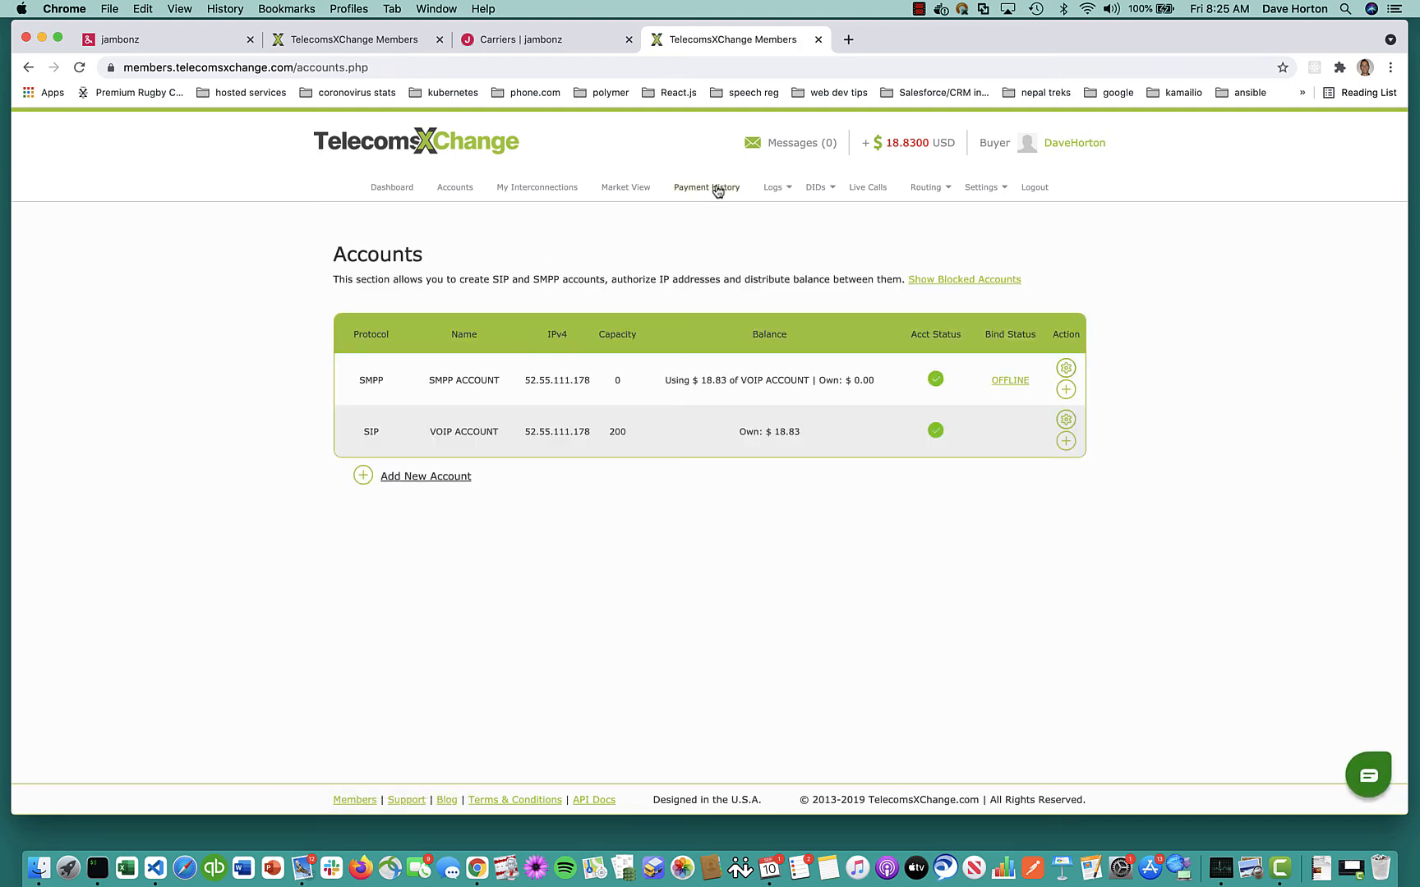
Search Market View for IDT routes matching prefix 1407
{"action": "left_click", "coordinate": [625, 187]}
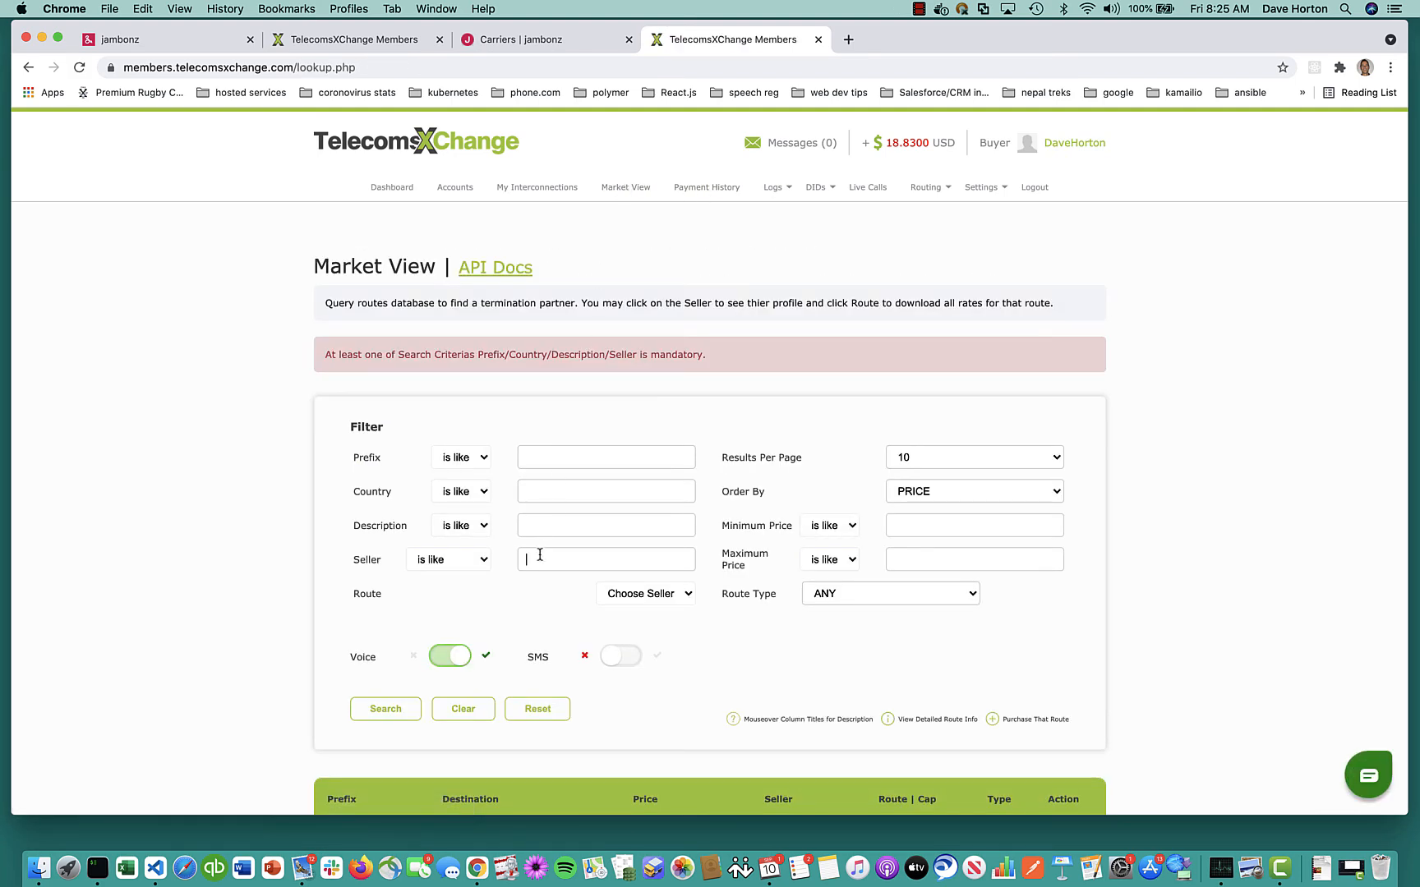
{"action": "type", "text": "IDT"}
{"action": "left_click", "coordinate": [559, 457]}
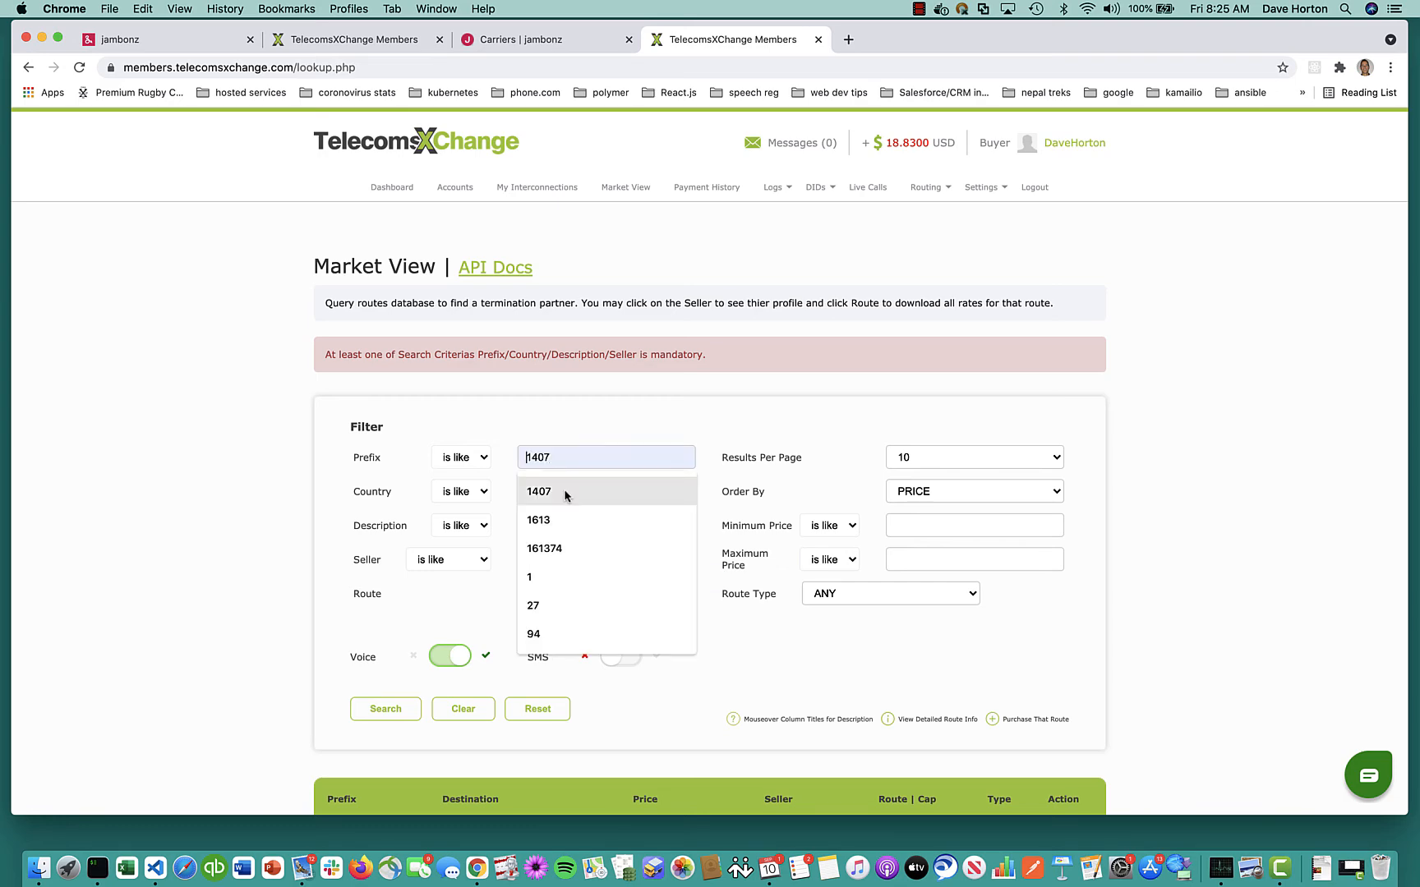
{"action": "left_click", "coordinate": [564, 490]}
{"action": "left_click", "coordinate": [385, 708]}
{"action": "scroll", "coordinate": [396, 713], "scroll_direction": "down", "scroll_amount": 5}
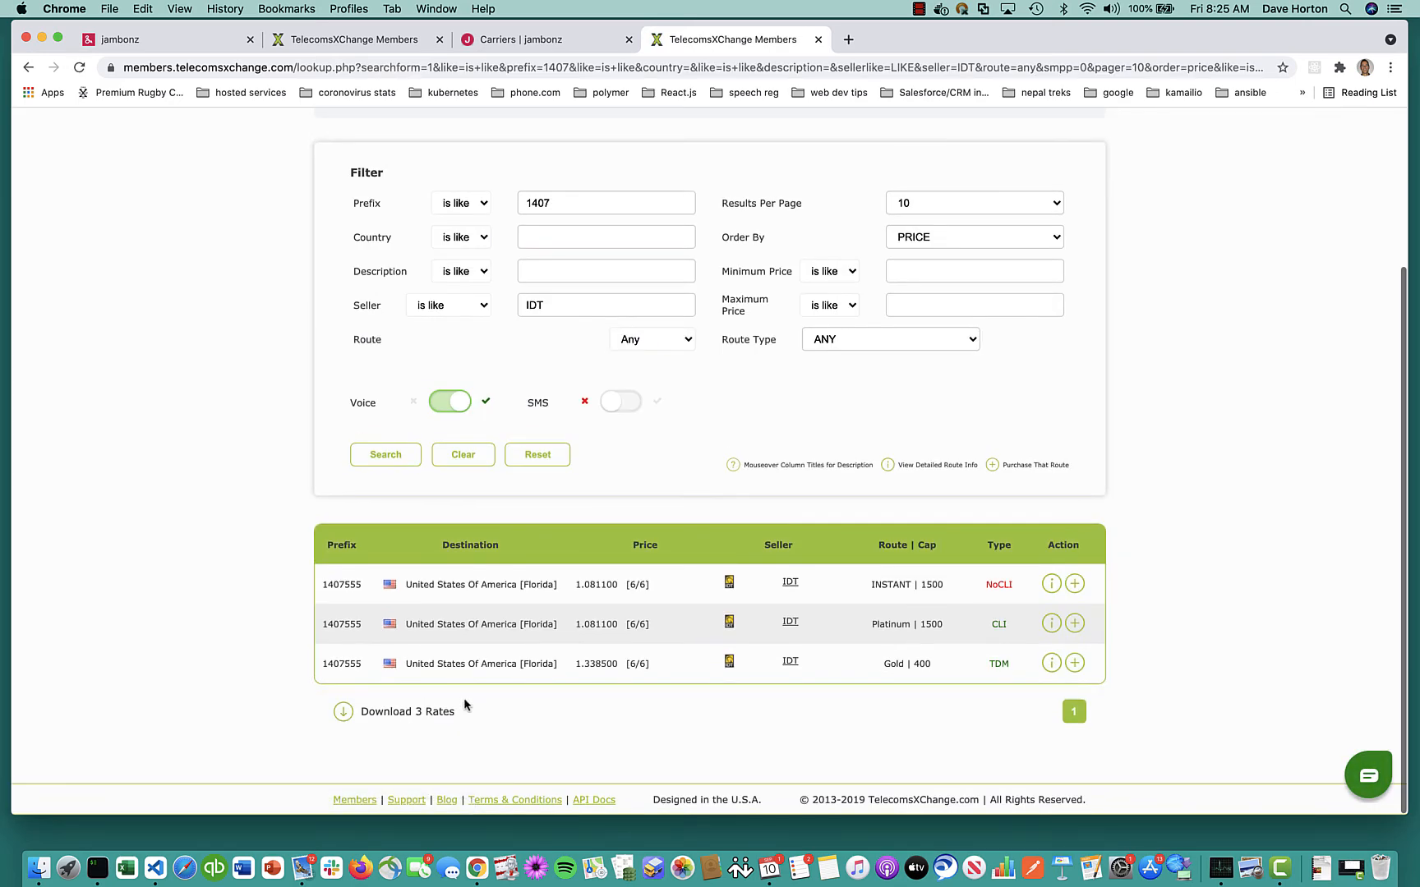
Purchase the IDT Platinum route, getting tech prefix 10578#, and go to Routing Groups
{"action": "left_click", "coordinate": [1074, 625]}
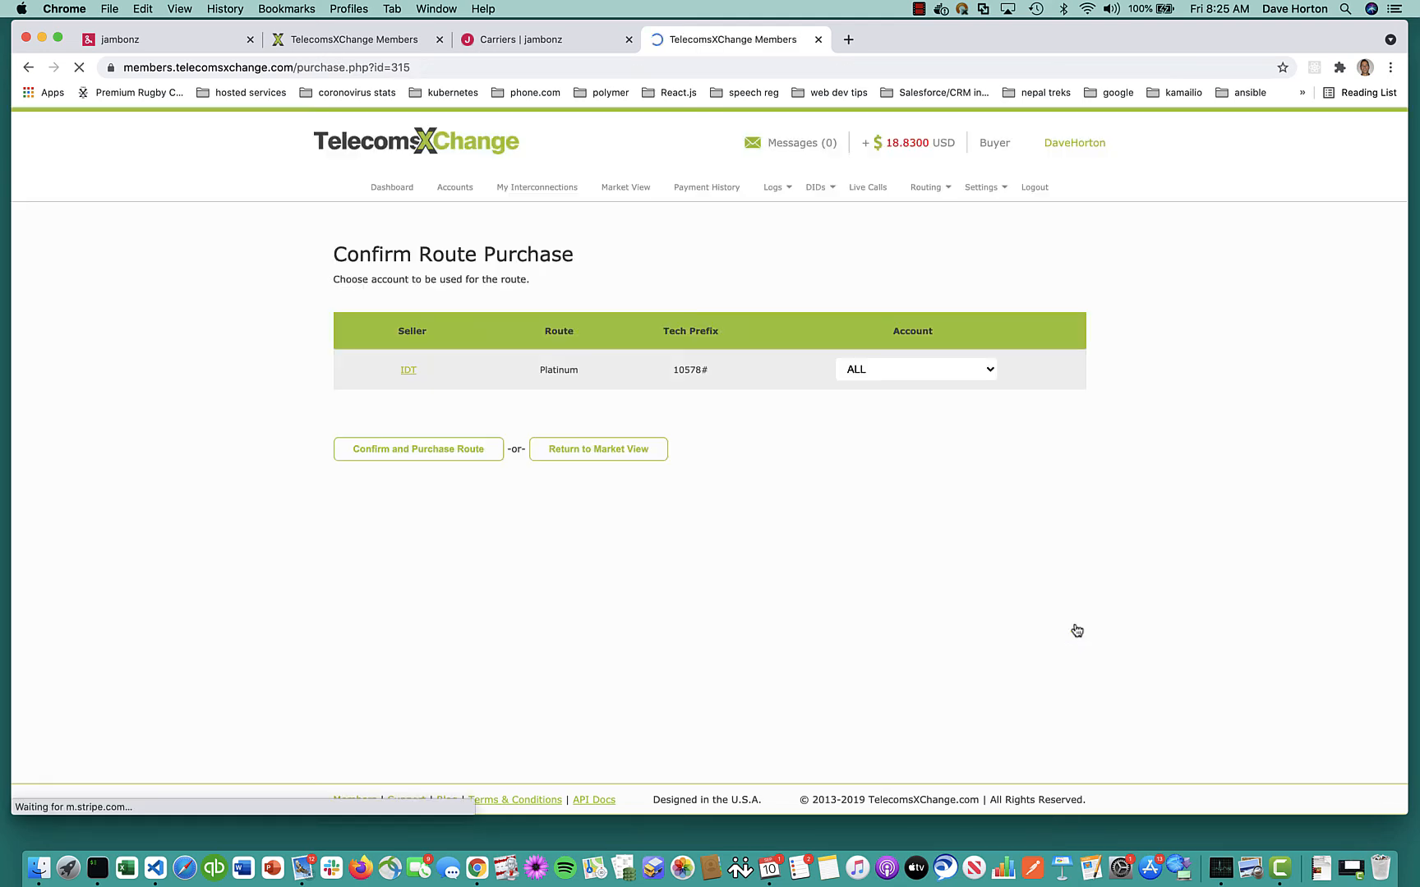
{"action": "left_click", "coordinate": [412, 454]}
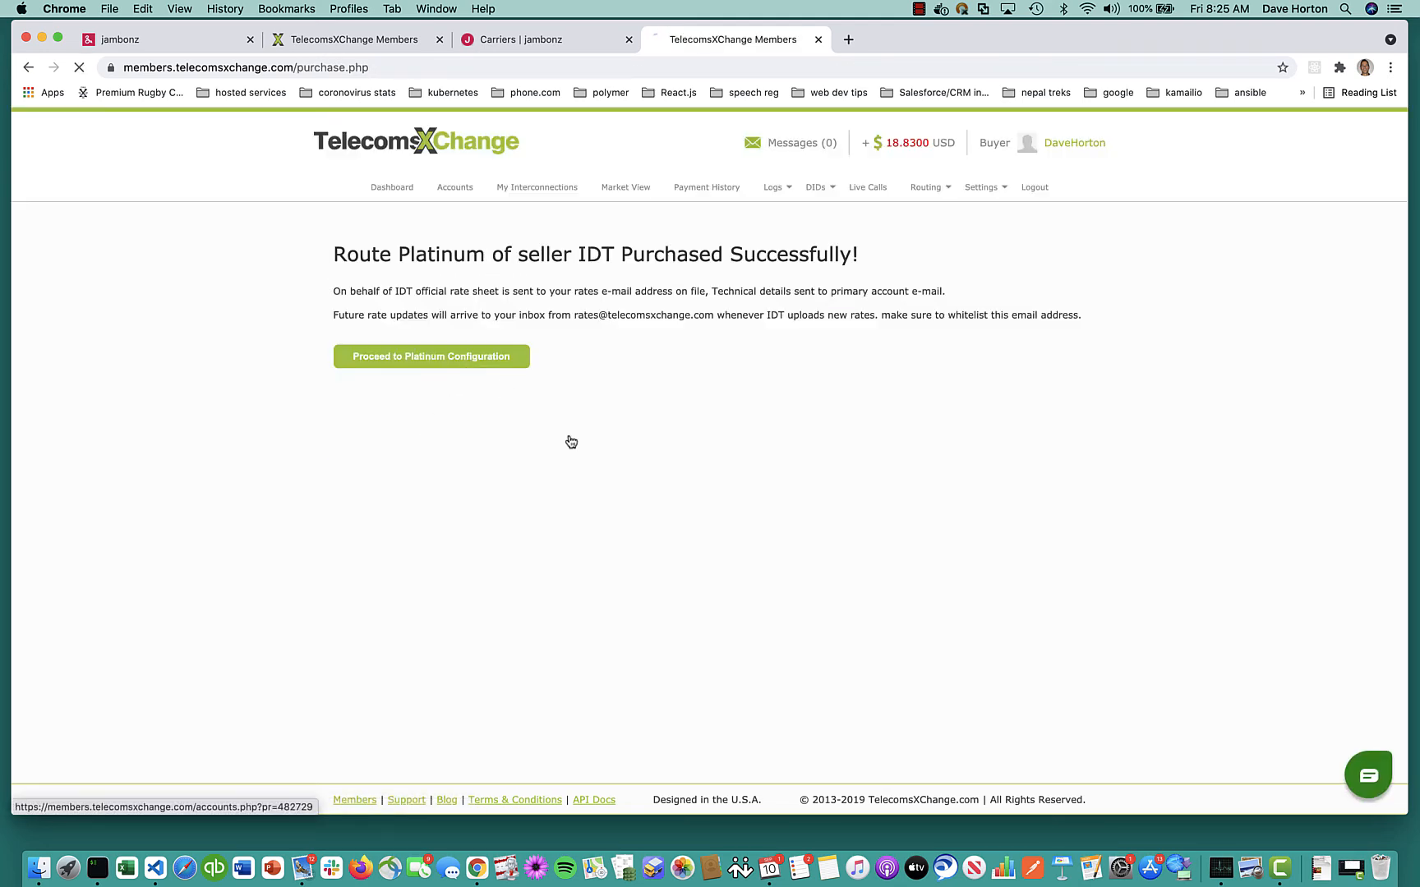
{"action": "left_click", "coordinate": [419, 357]}
{"action": "left_click", "coordinate": [941, 190]}
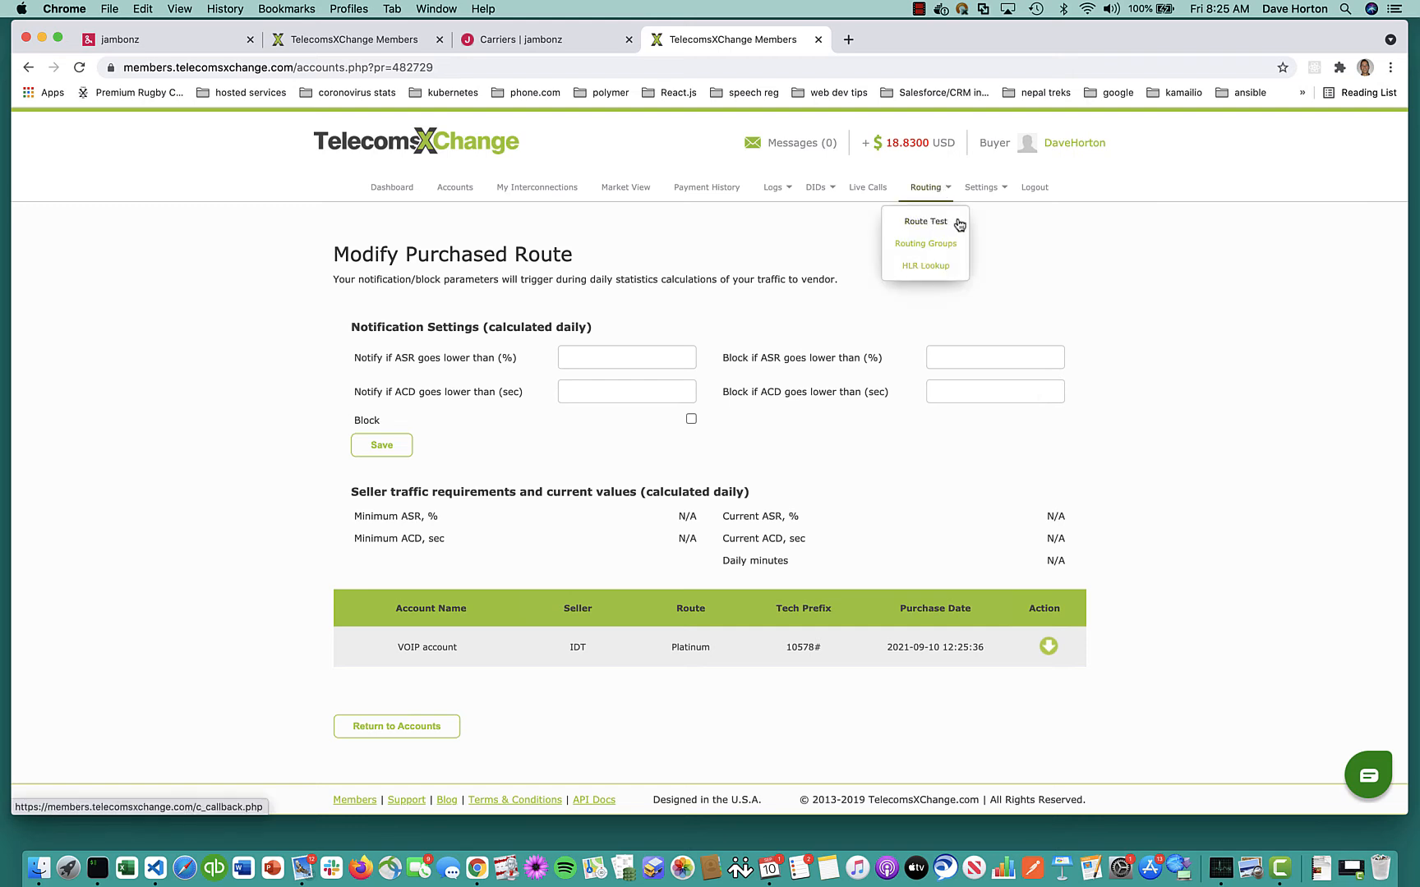
{"action": "left_click", "coordinate": [937, 245]}
Create a new routing group named 'beachdog LCR' with LCR policy
{"action": "left_click", "coordinate": [412, 465]}
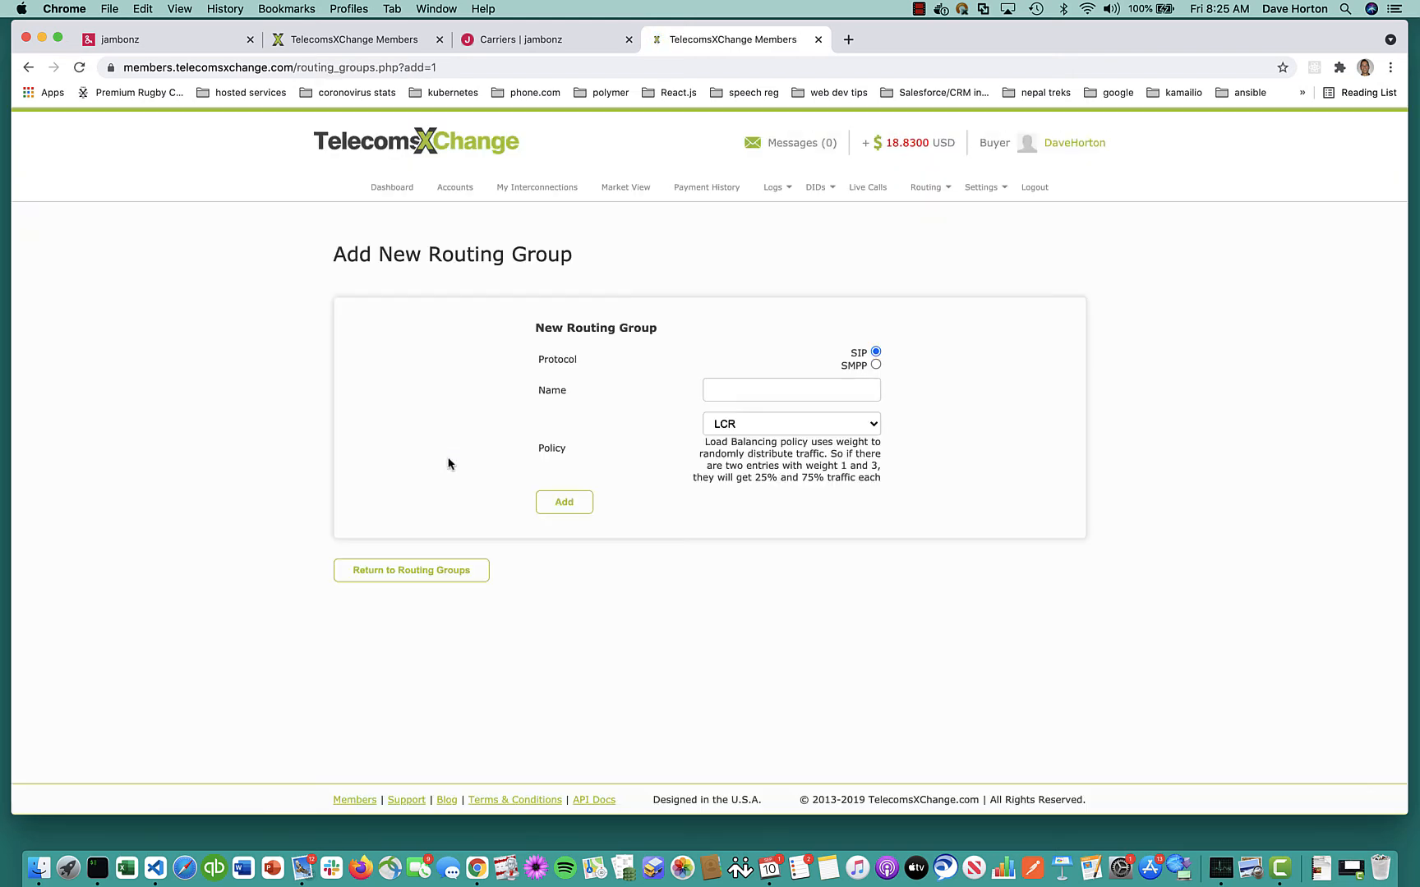
{"action": "left_click", "coordinate": [747, 381]}
{"action": "type", "text": "beach"}
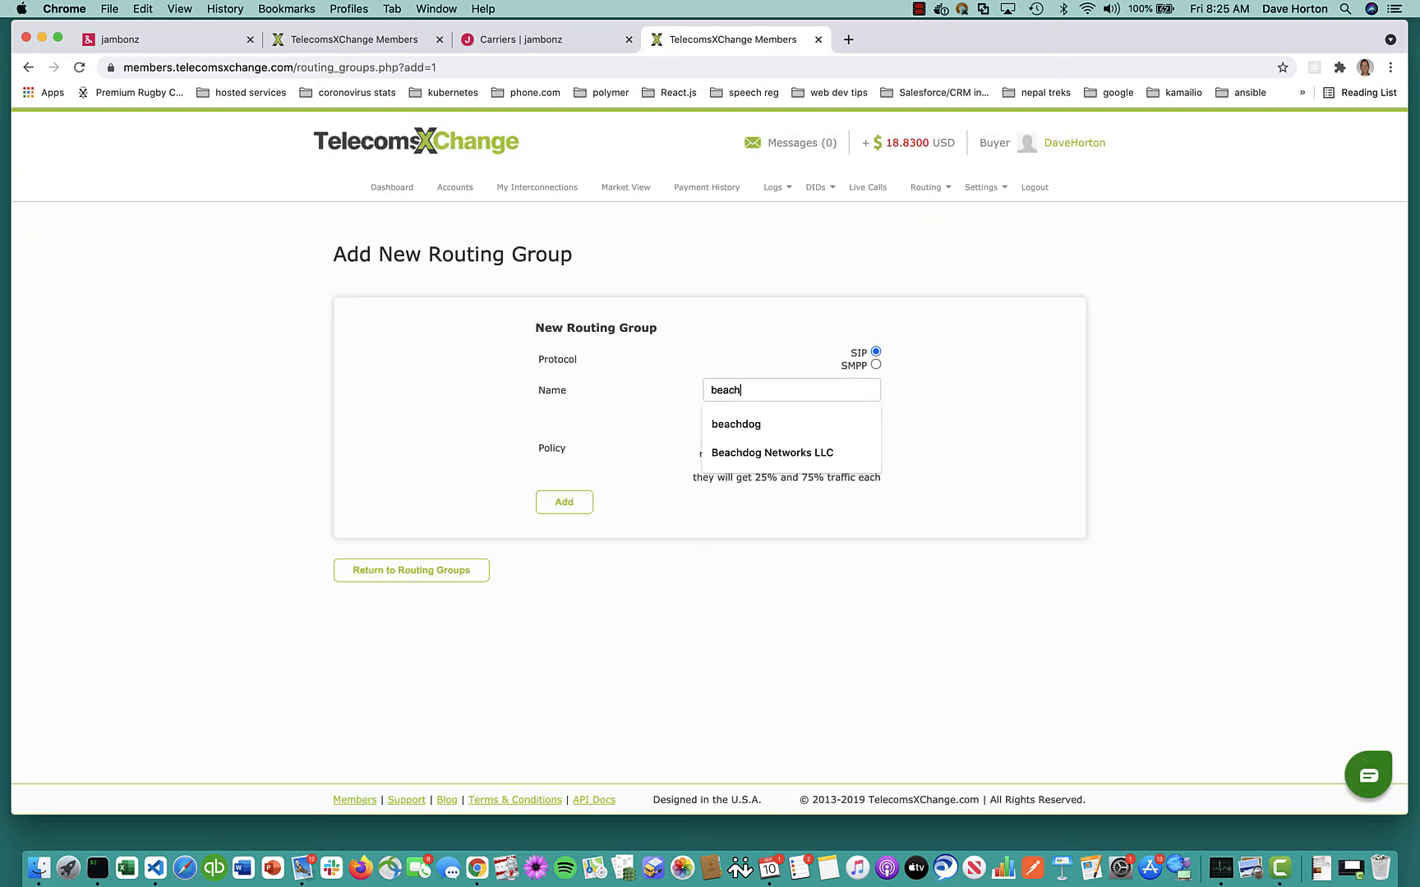
{"action": "type", "text": "dog LCR"}
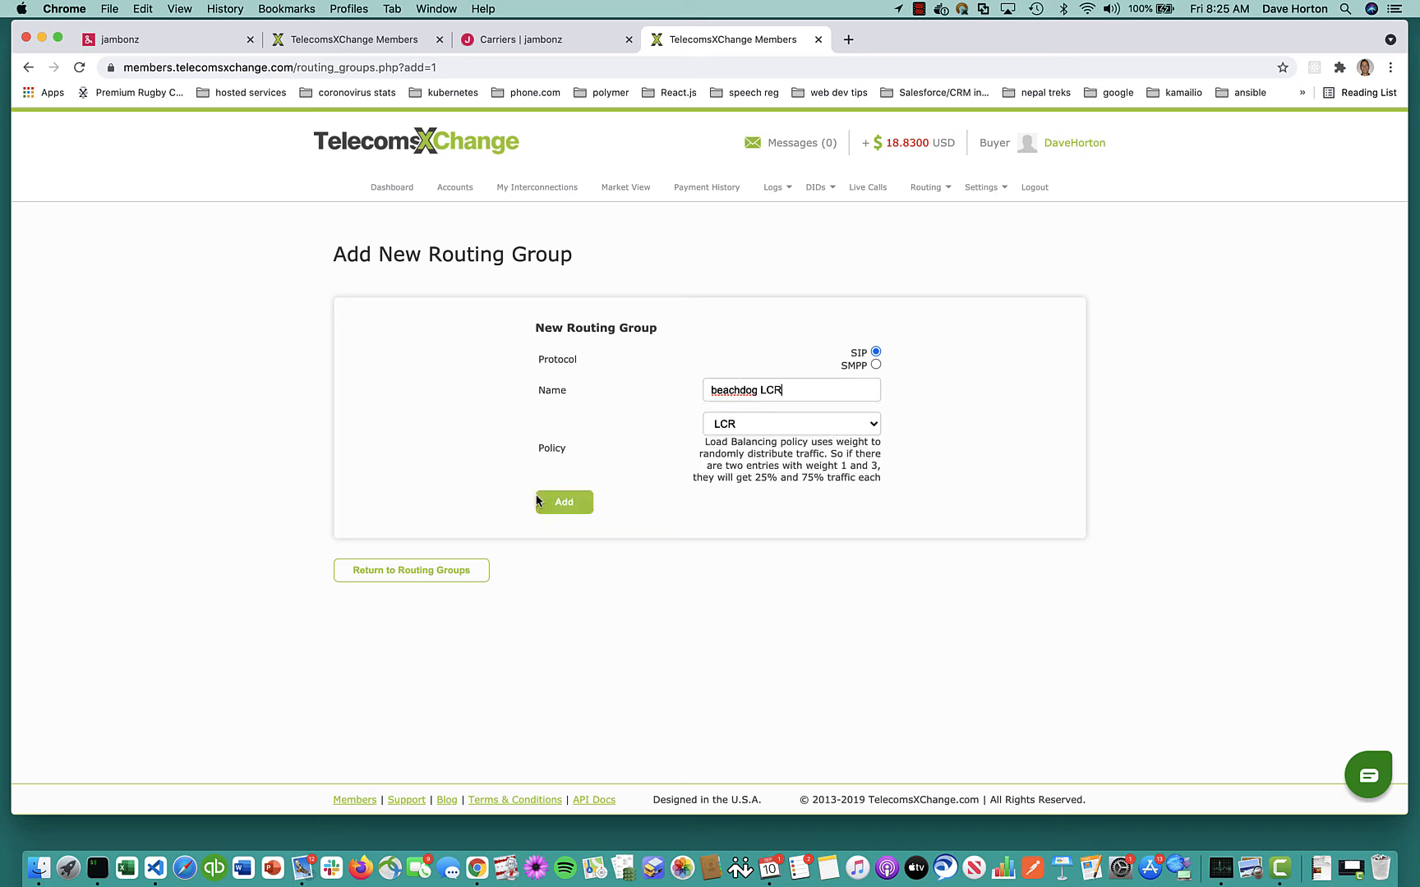
{"action": "left_click", "coordinate": [564, 505]}
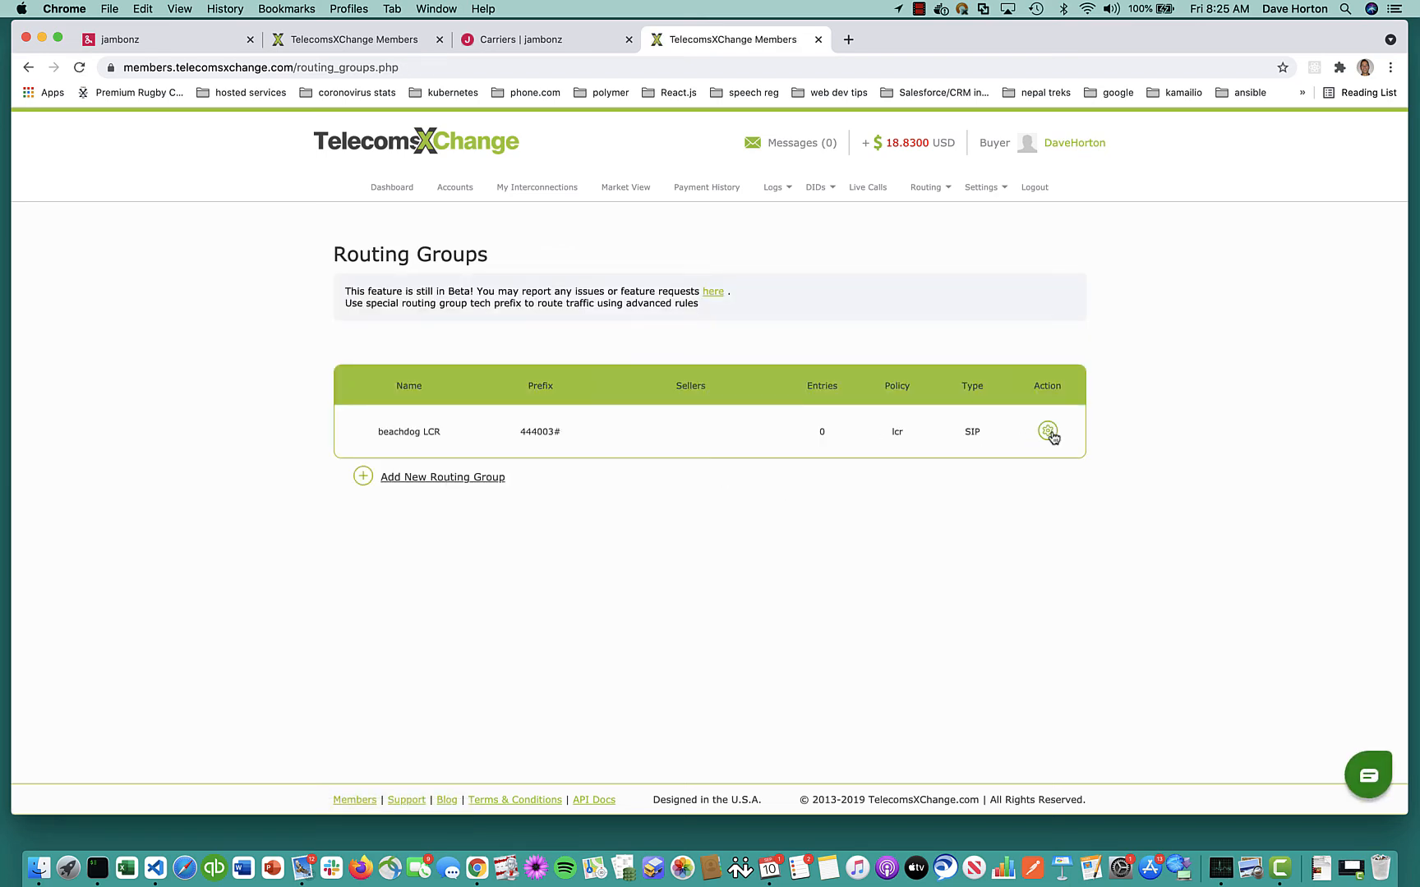
Add the AirTel Silver+, IDT Platinum and TATA Prime-LA routes to beachdog LCR
{"action": "left_click", "coordinate": [1052, 436]}
{"action": "scroll", "coordinate": [706, 558], "scroll_direction": "down", "scroll_amount": 5}
{"action": "left_click", "coordinate": [493, 538]}
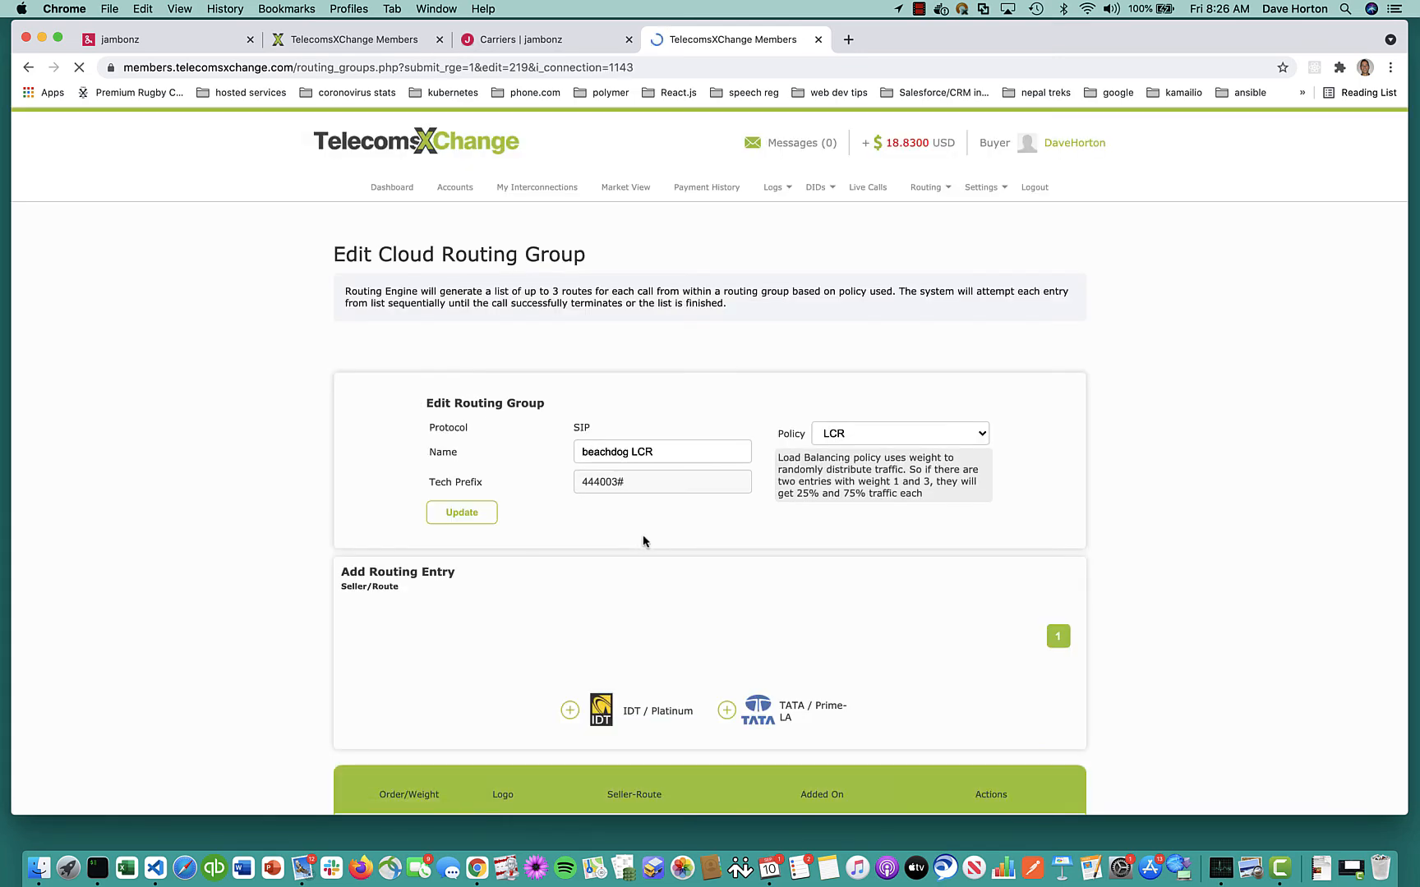
{"action": "scroll", "coordinate": [666, 581], "scroll_direction": "down", "scroll_amount": 5}
{"action": "left_click", "coordinate": [569, 528]}
{"action": "scroll", "coordinate": [669, 536], "scroll_direction": "down", "scroll_amount": 5}
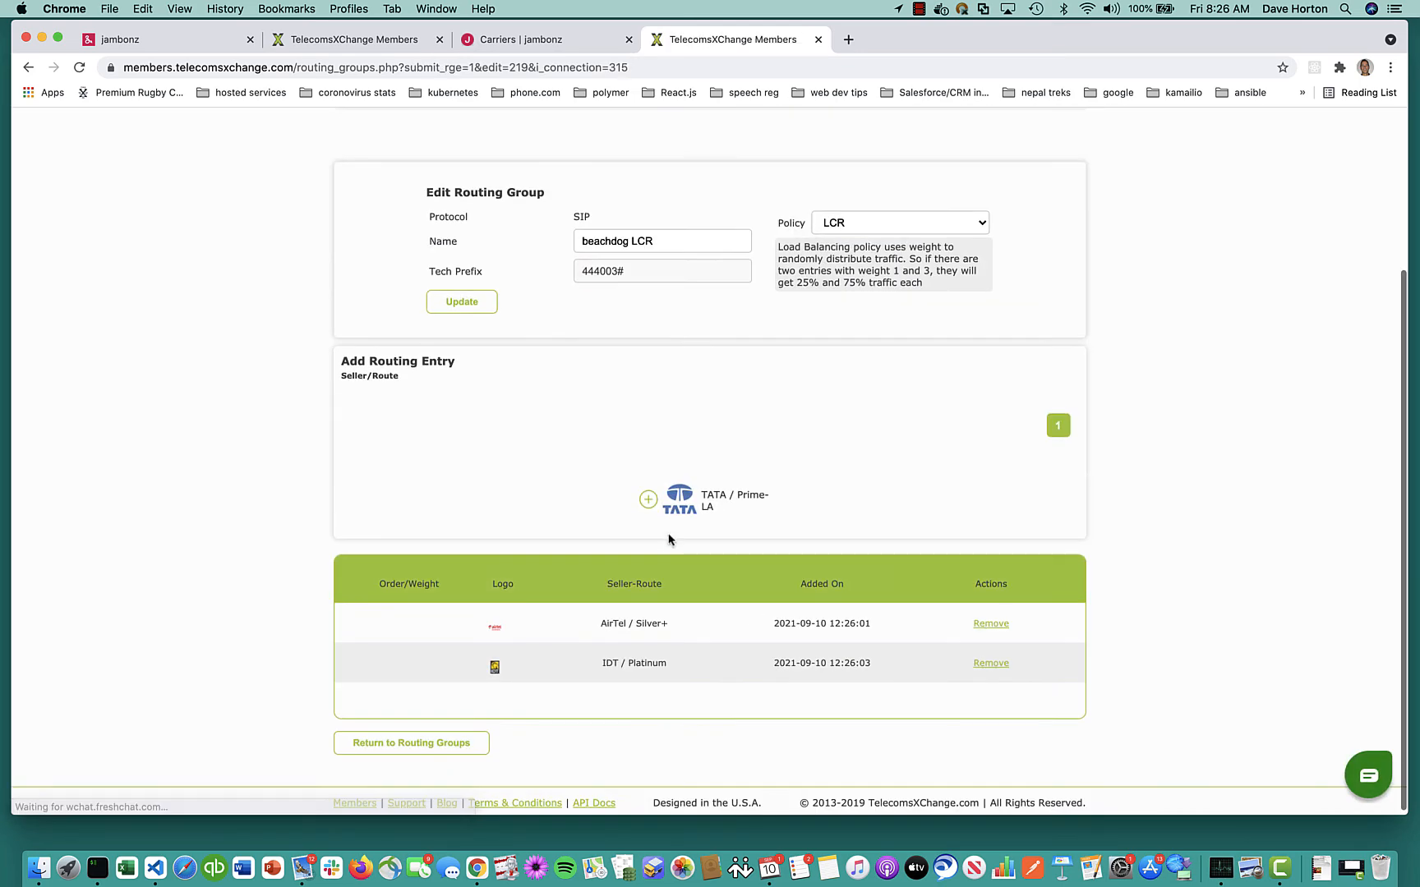
{"action": "scroll", "coordinate": [846, 469], "scroll_direction": "down", "scroll_amount": 5}
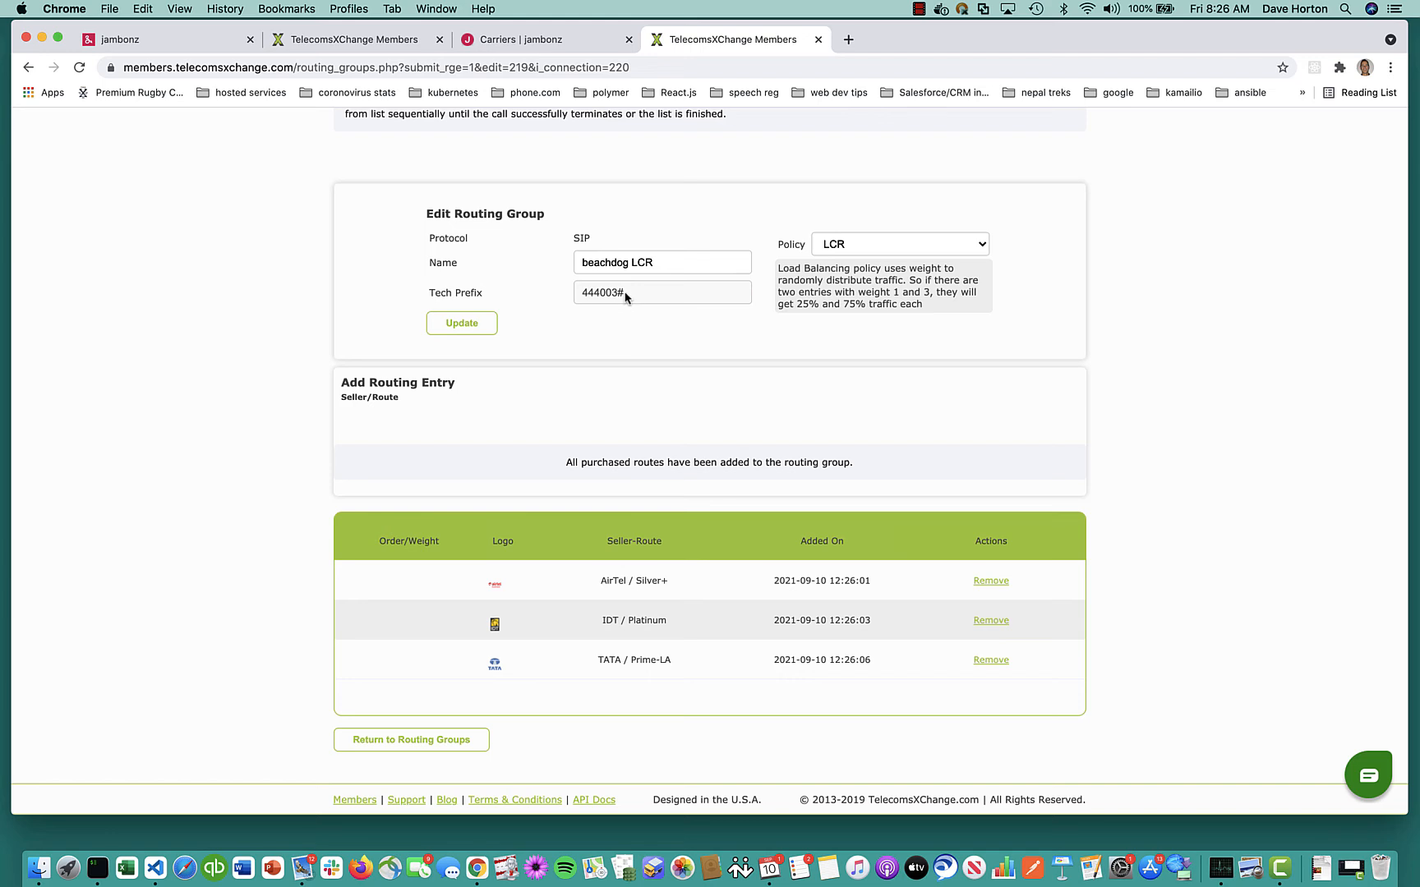
{"action": "key", "text": "ctrl+shift+Tab"}
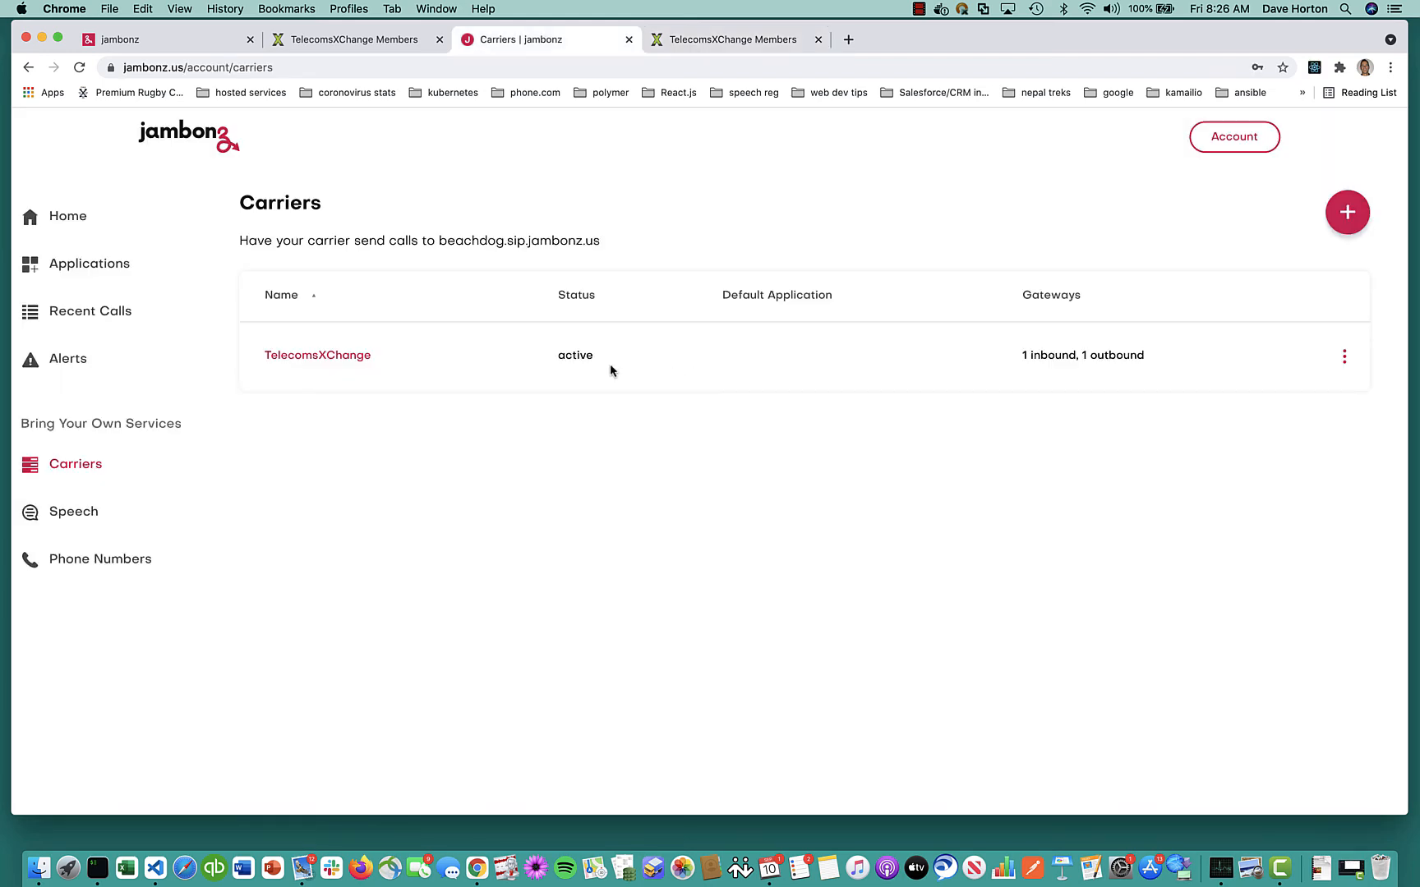
Set the TelecomsXChange carrier's tech prefix to 444003#
{"action": "left_click", "coordinate": [317, 355]}
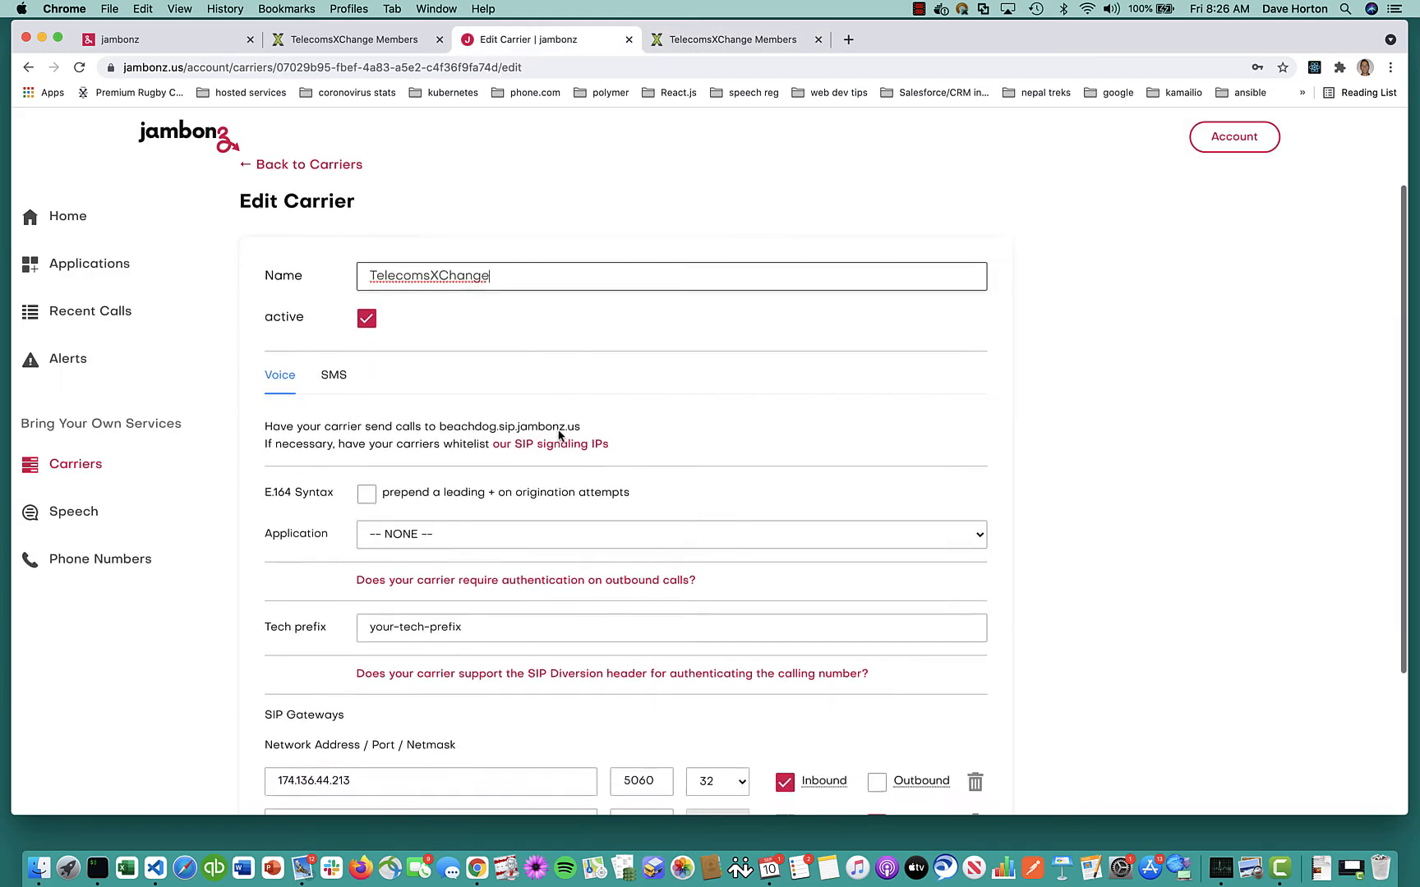
{"action": "scroll", "coordinate": [557, 435], "scroll_direction": "down", "scroll_amount": 3}
{"action": "left_click", "coordinate": [448, 466]}
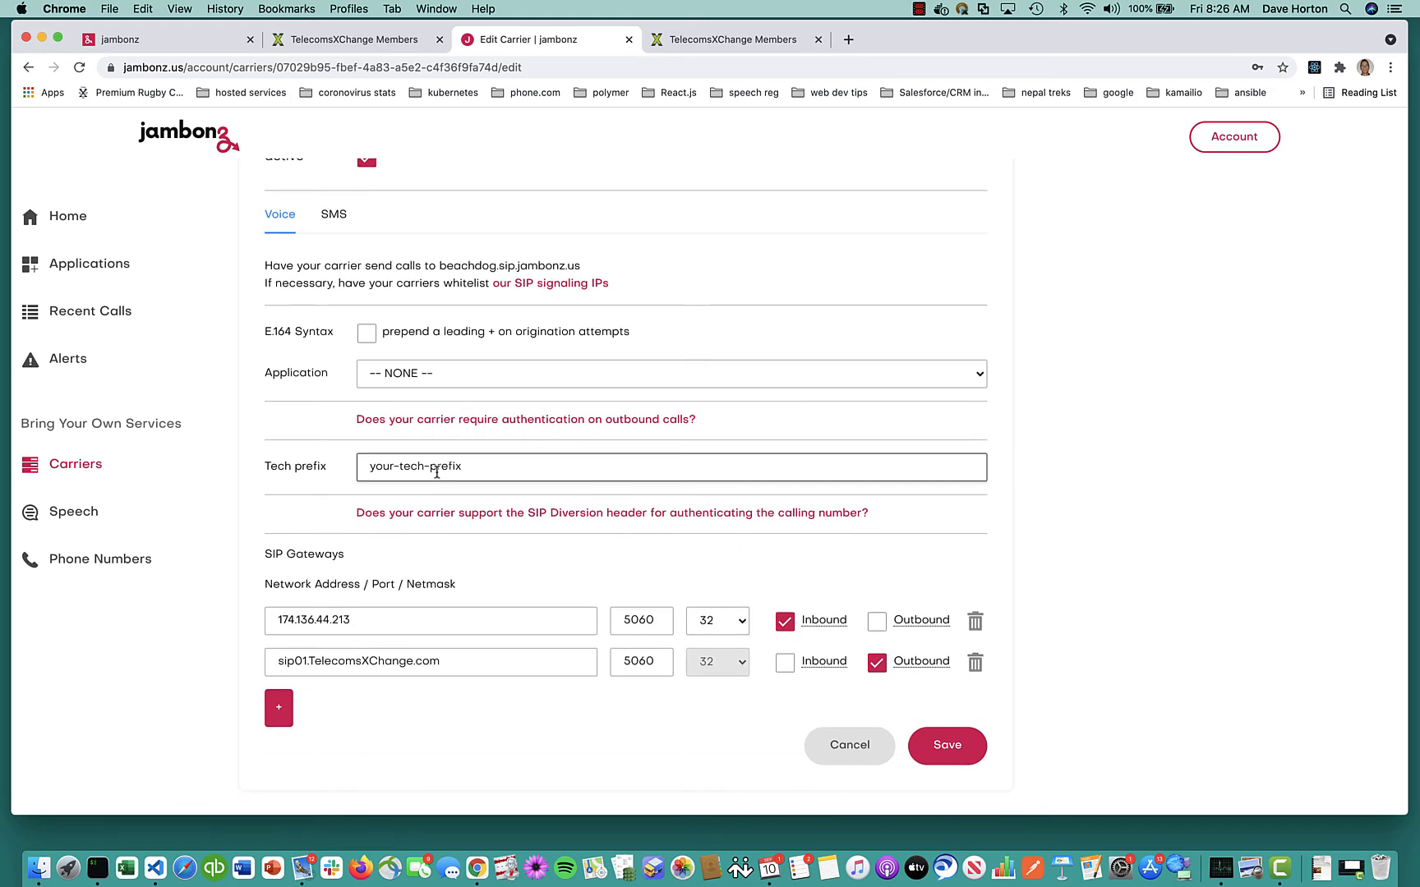
{"action": "key", "text": "super+a"}
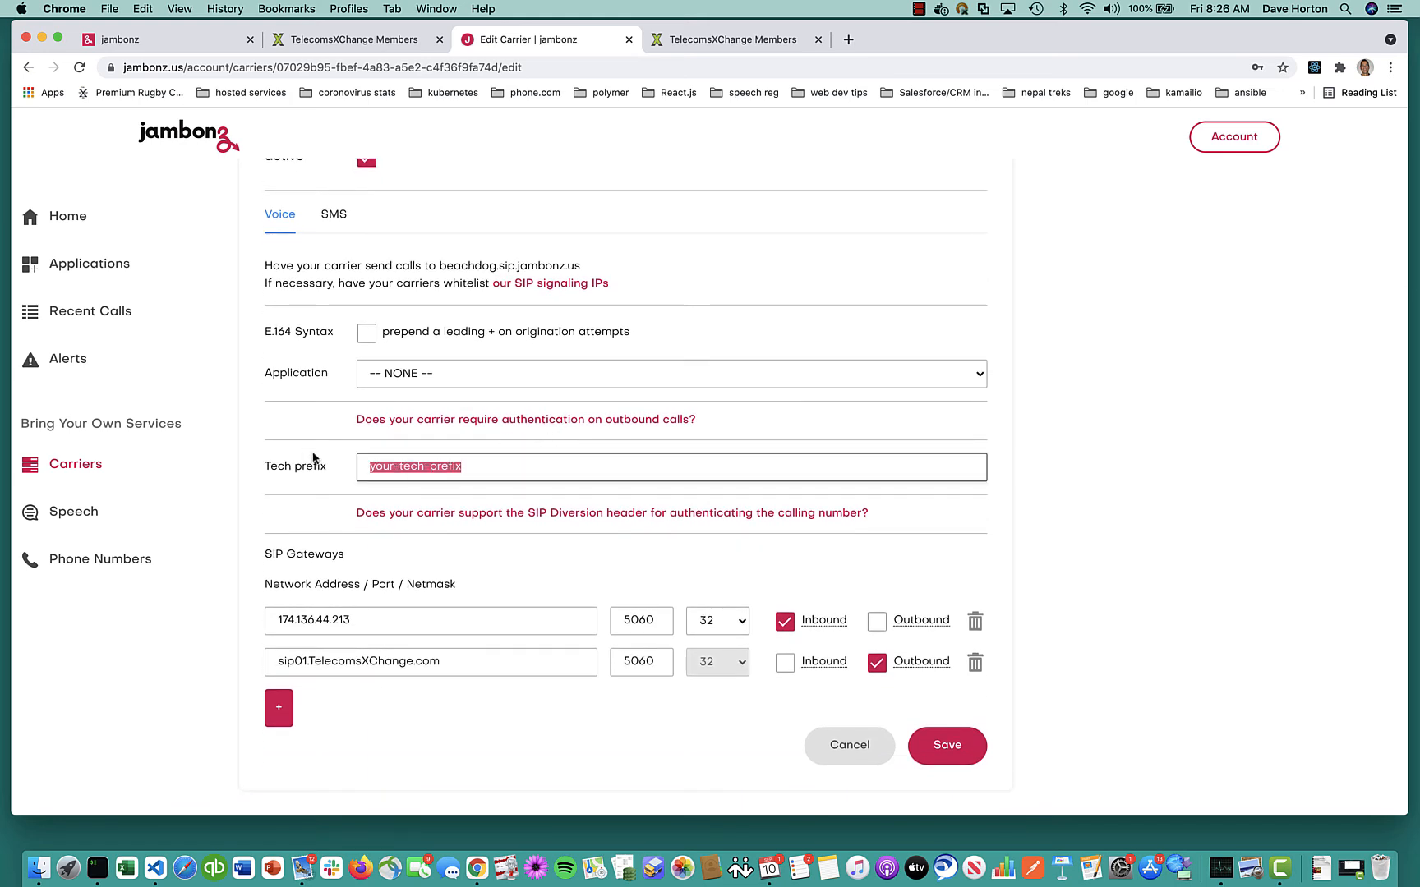
{"action": "type", "text": "444003#"}
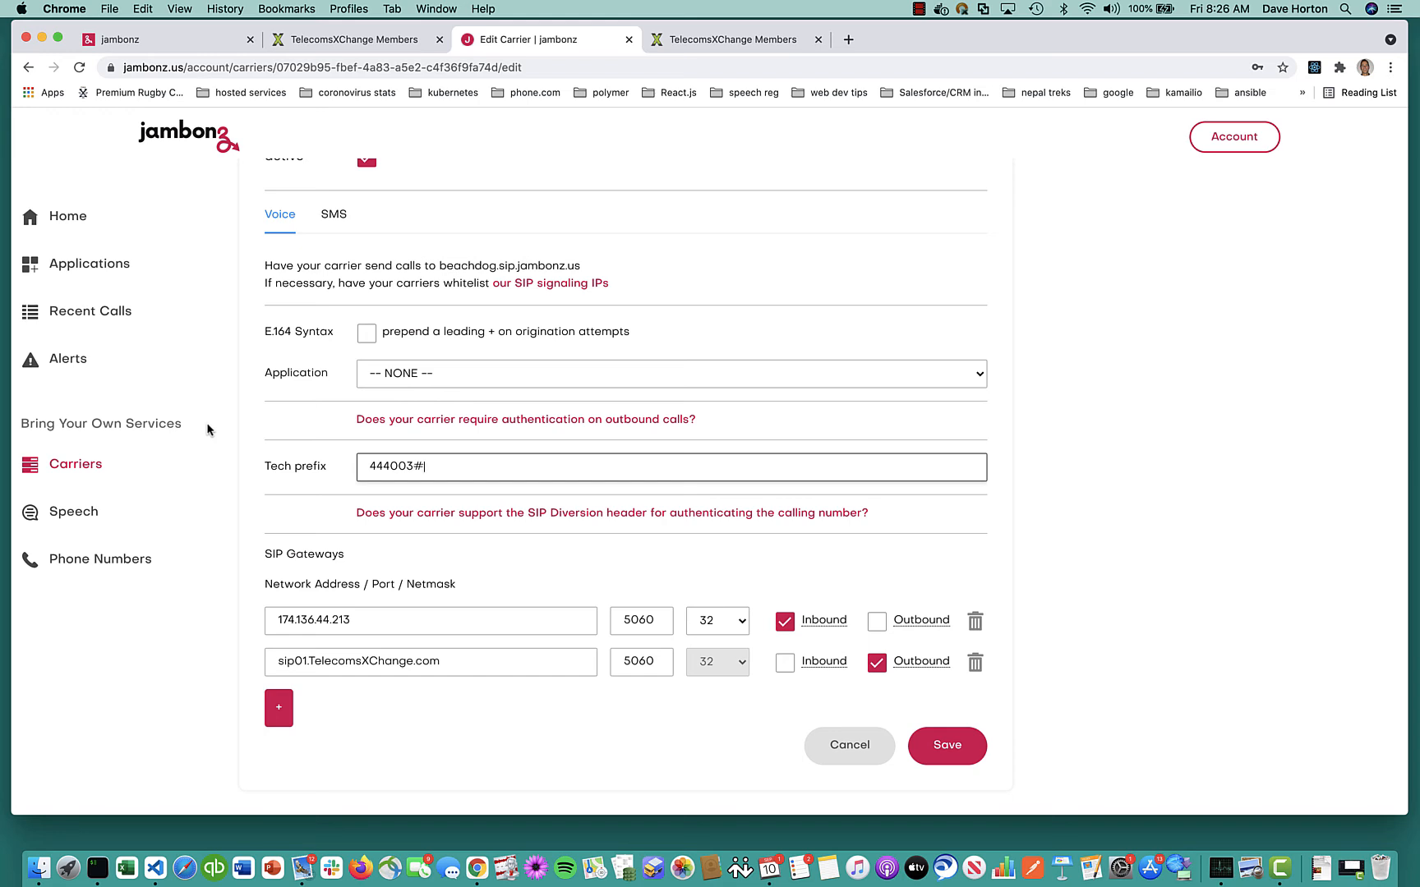
Fill the outbound SIP username with the SIP user from the TCXC email
{"action": "left_click", "coordinate": [507, 419]}
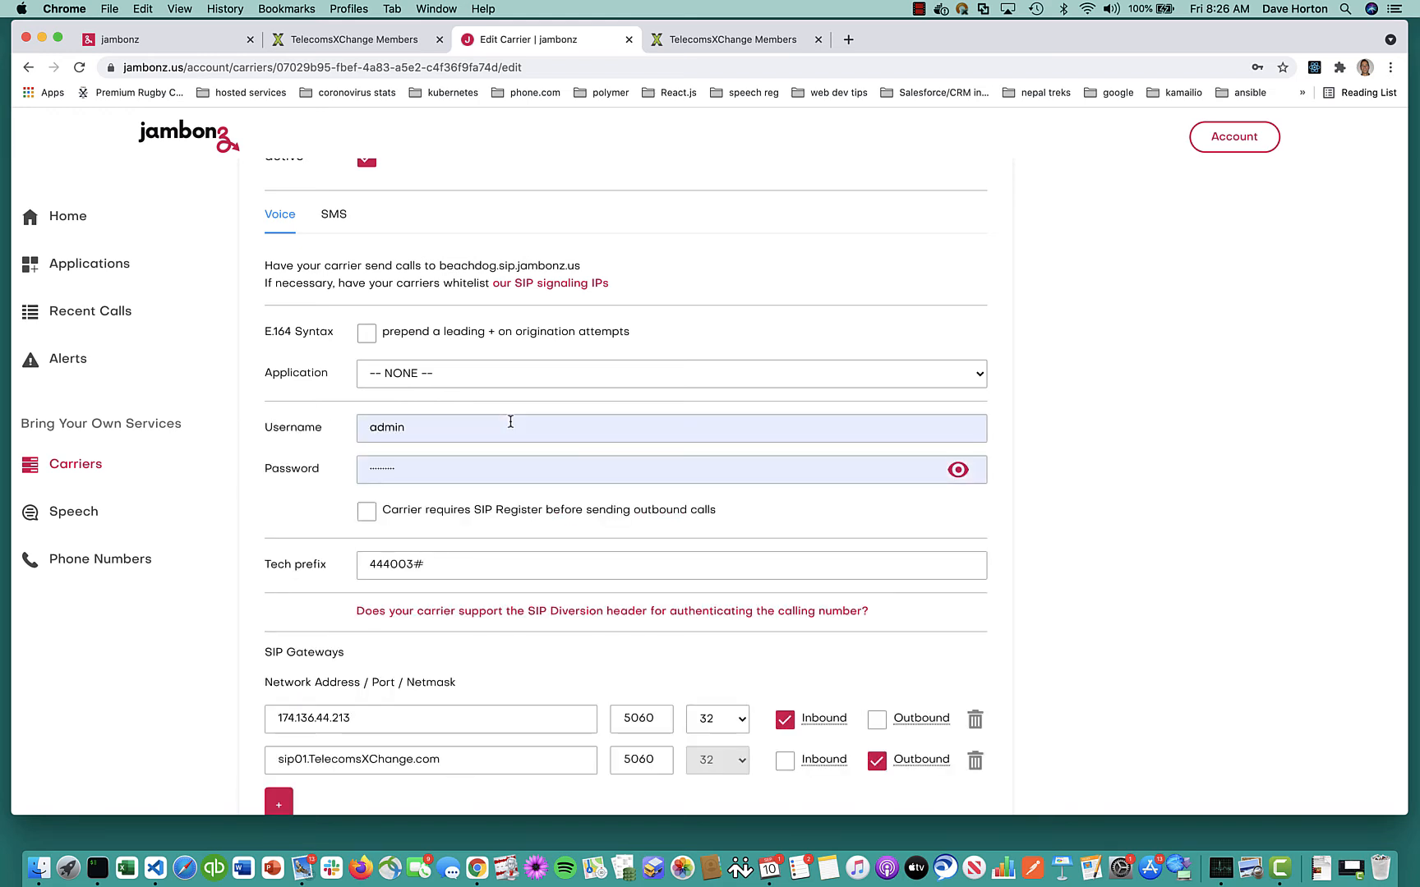
{"action": "key", "text": "super+Tab"}
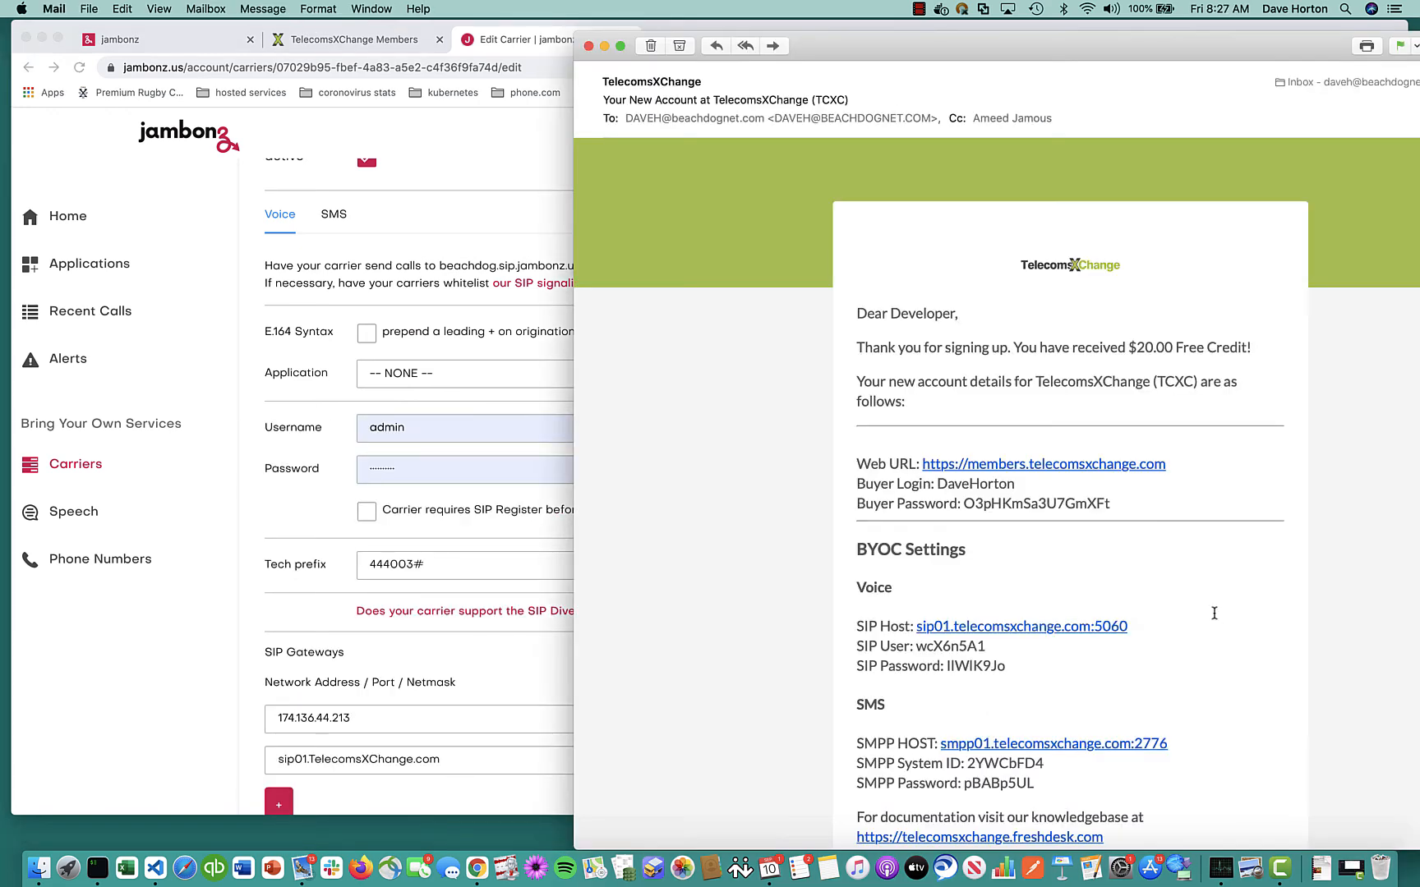
{"action": "double_click", "coordinate": [954, 647]}
{"action": "key", "text": "super+c"}
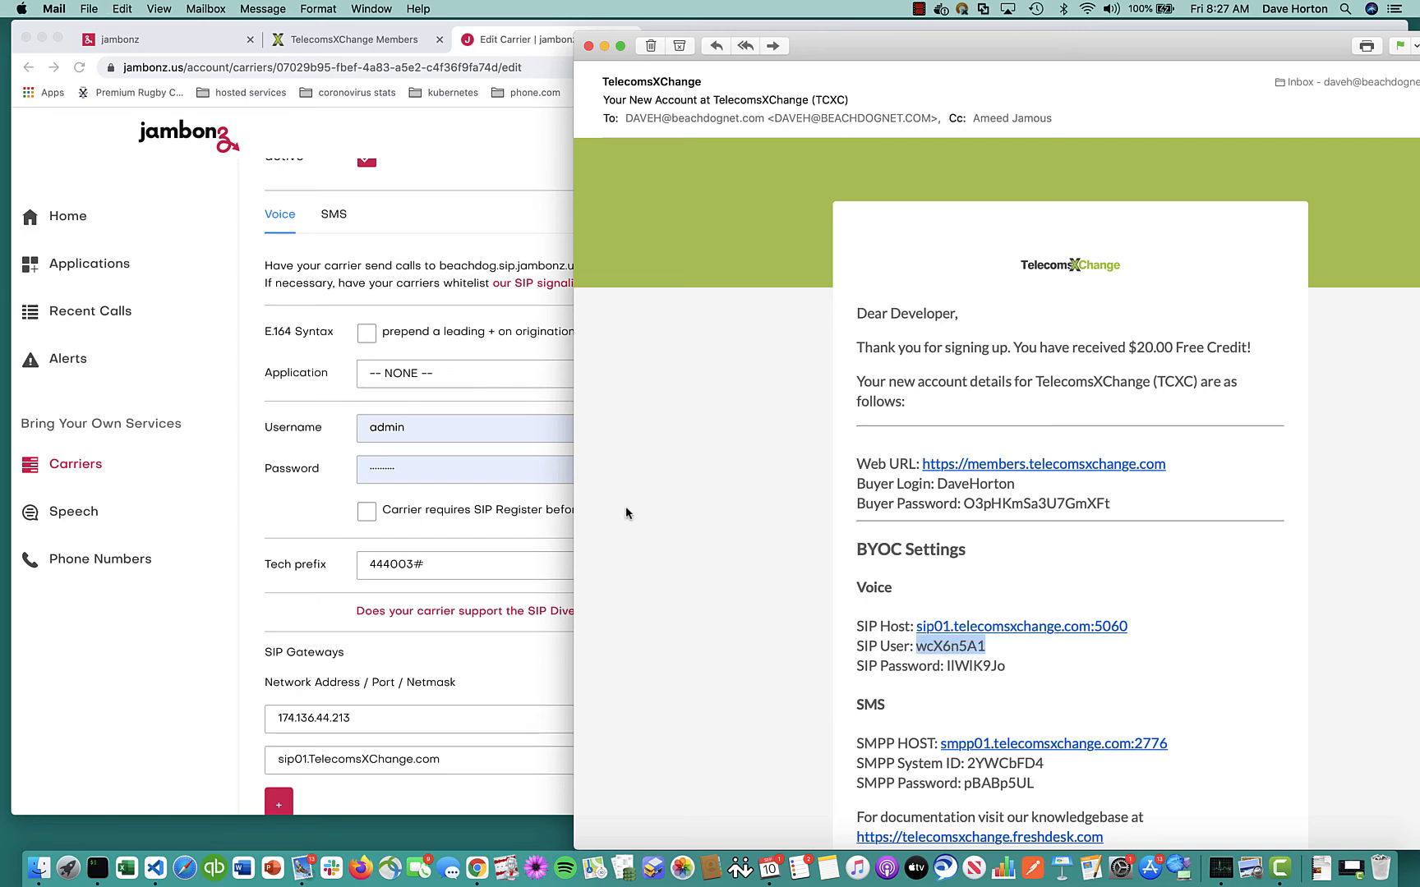
{"action": "key", "text": "super+Tab"}
{"action": "double_click", "coordinate": [419, 415]}
{"action": "key", "text": "super+v"}
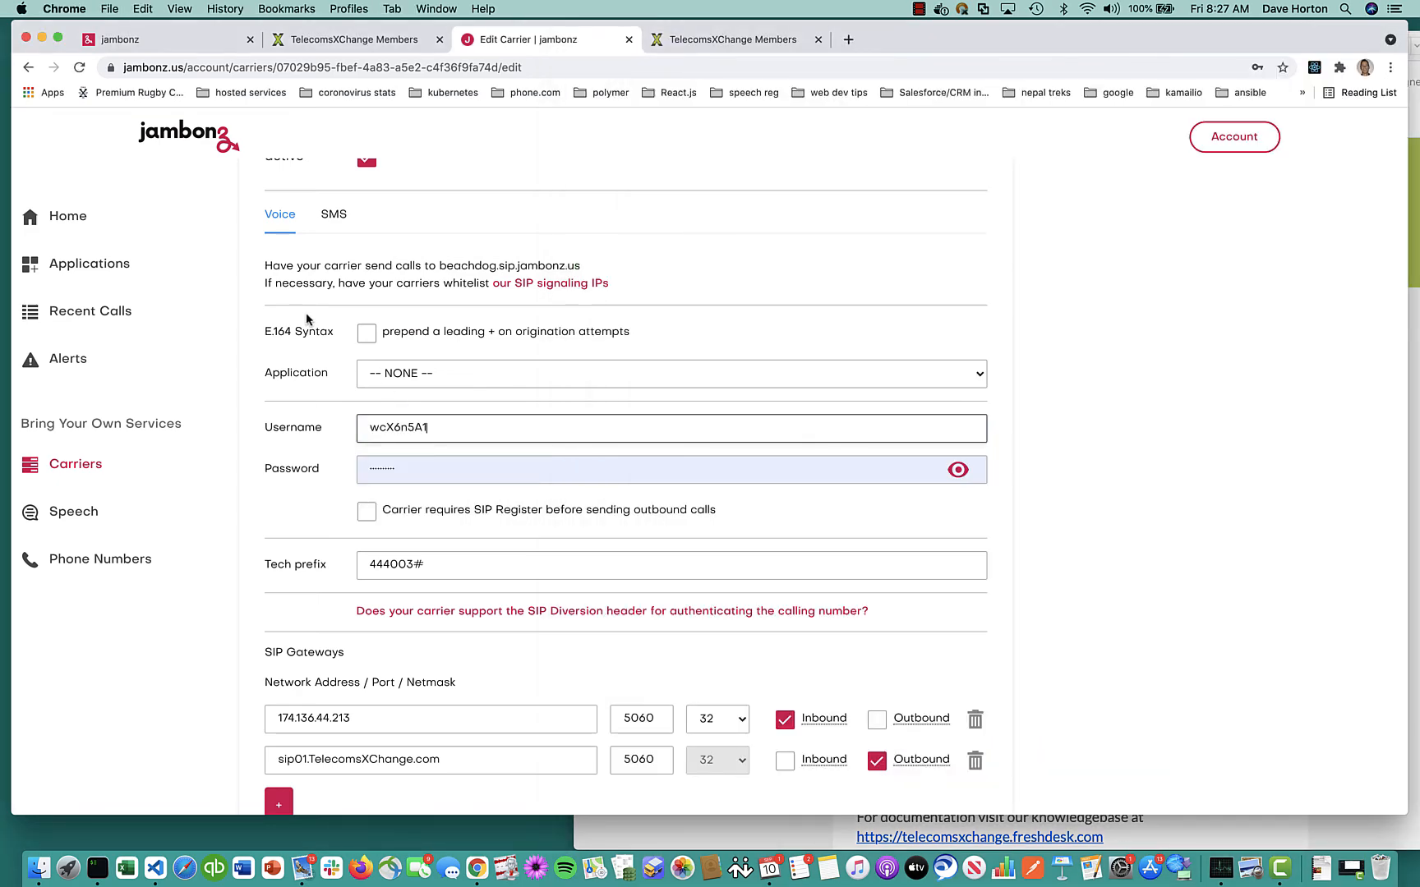
Fill the outbound SIP password from the TCXC email and save the carrier
{"action": "key", "text": "super+Tab"}
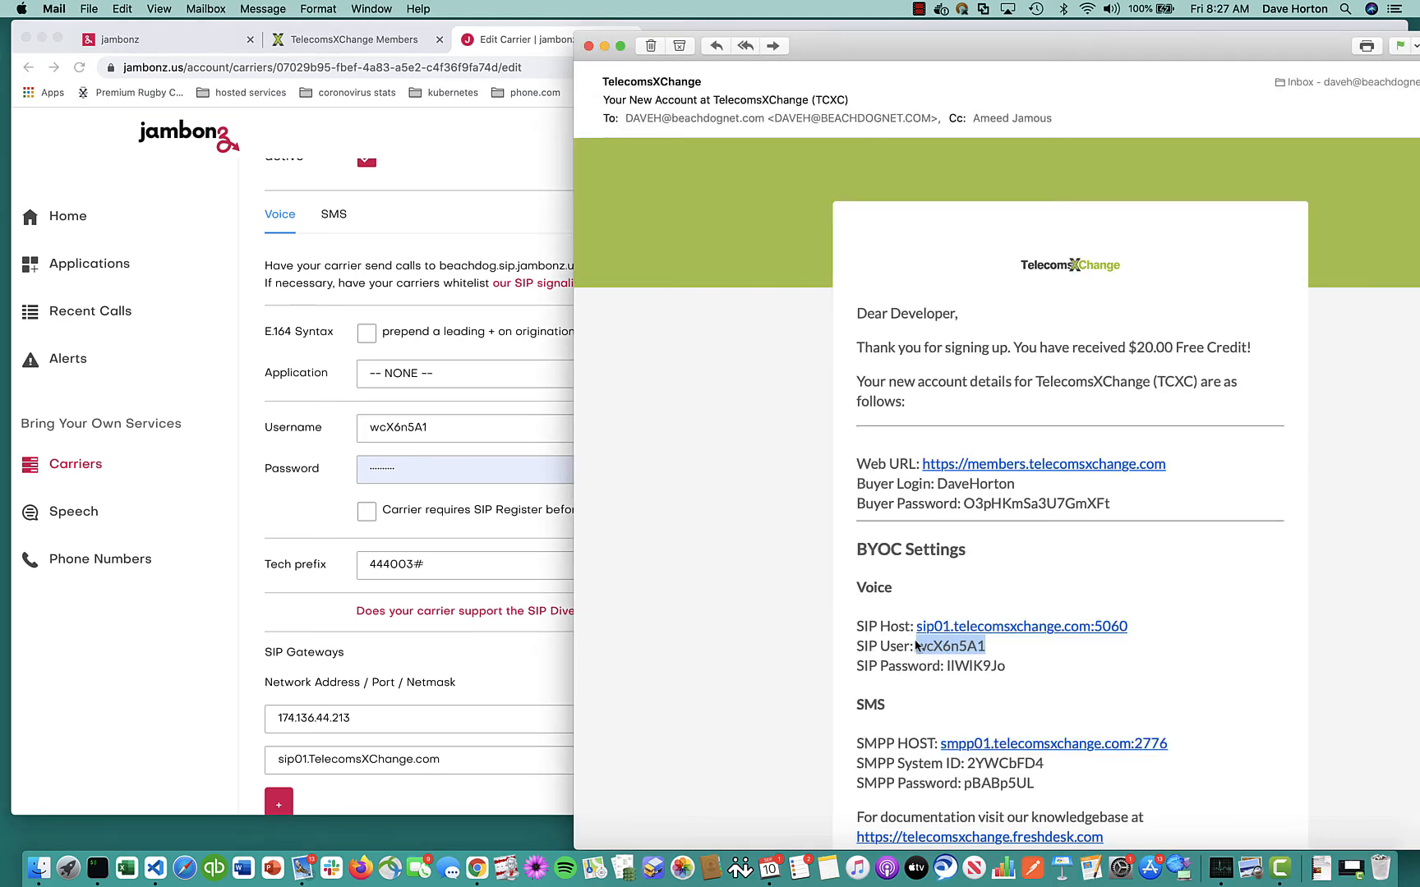
{"action": "left_click", "coordinate": [968, 669]}
{"action": "double_click", "coordinate": [968, 667]}
{"action": "key", "text": "super+c"}
{"action": "key", "text": "super+Tab"}
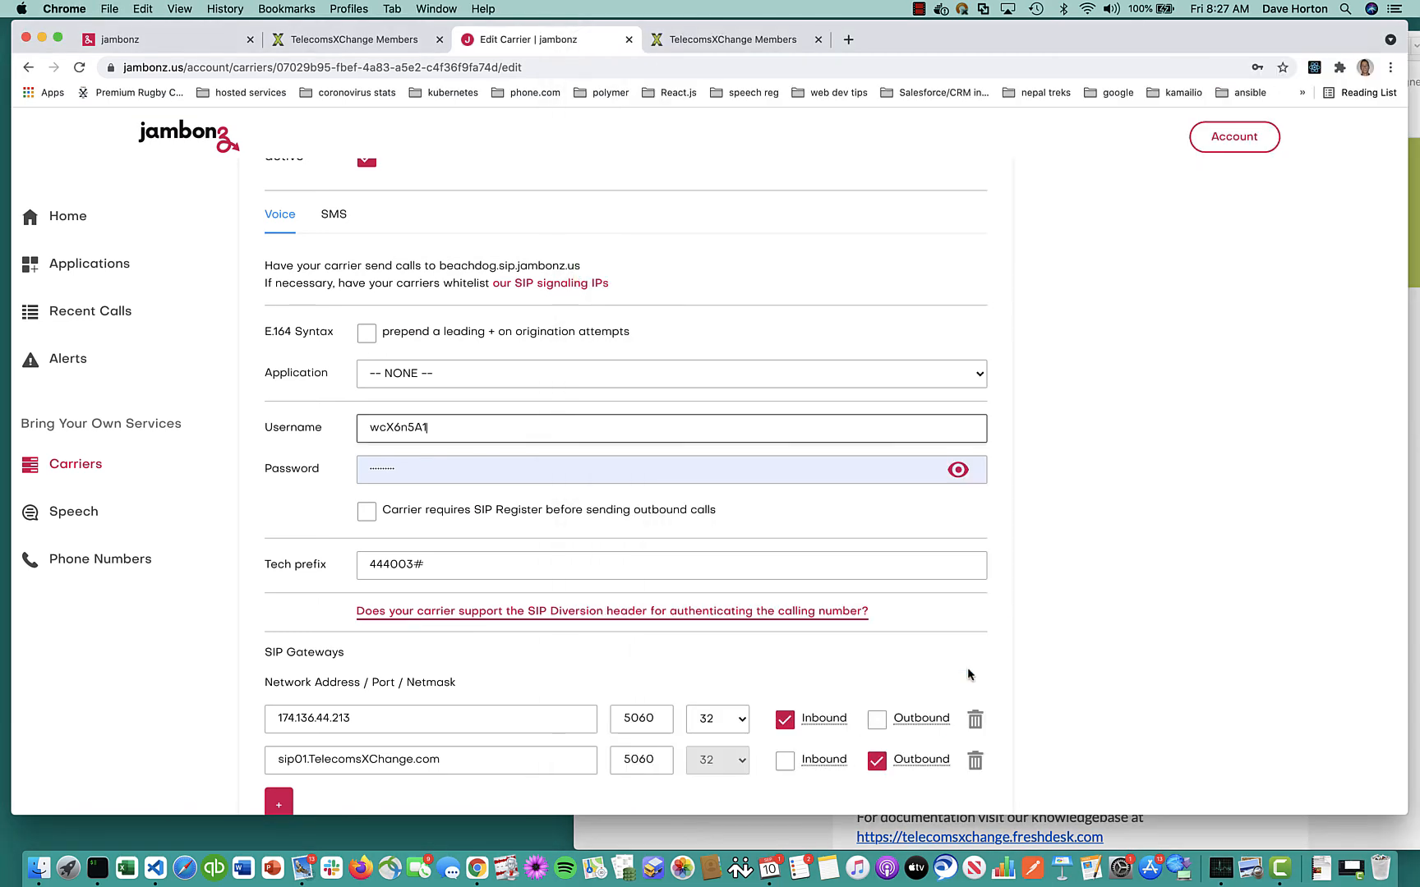
{"action": "left_click", "coordinate": [396, 469]}
{"action": "key", "text": "super+a"}
{"action": "key", "text": "super+v"}
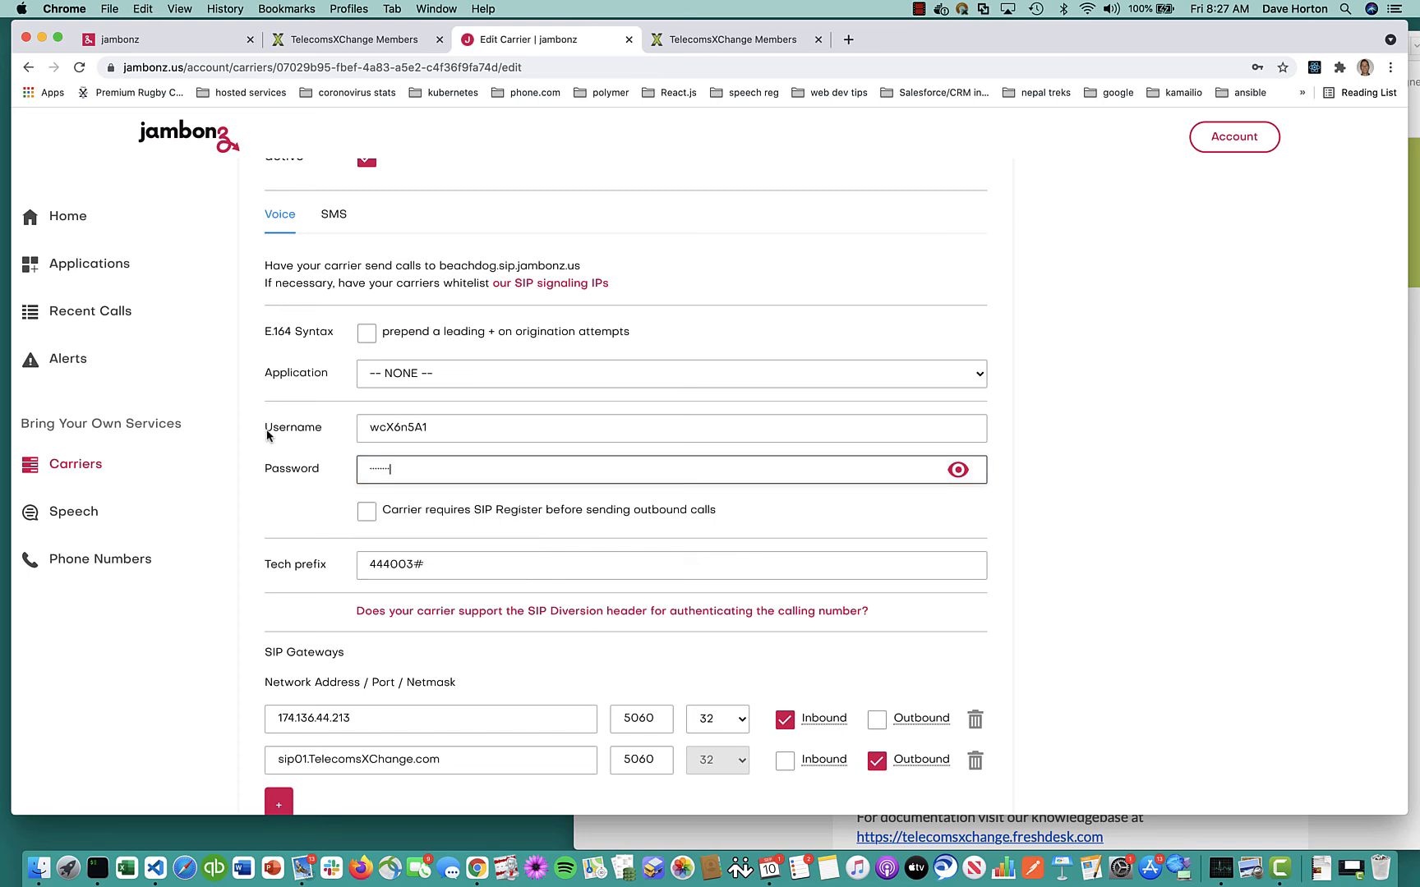
{"action": "left_click", "coordinate": [956, 470]}
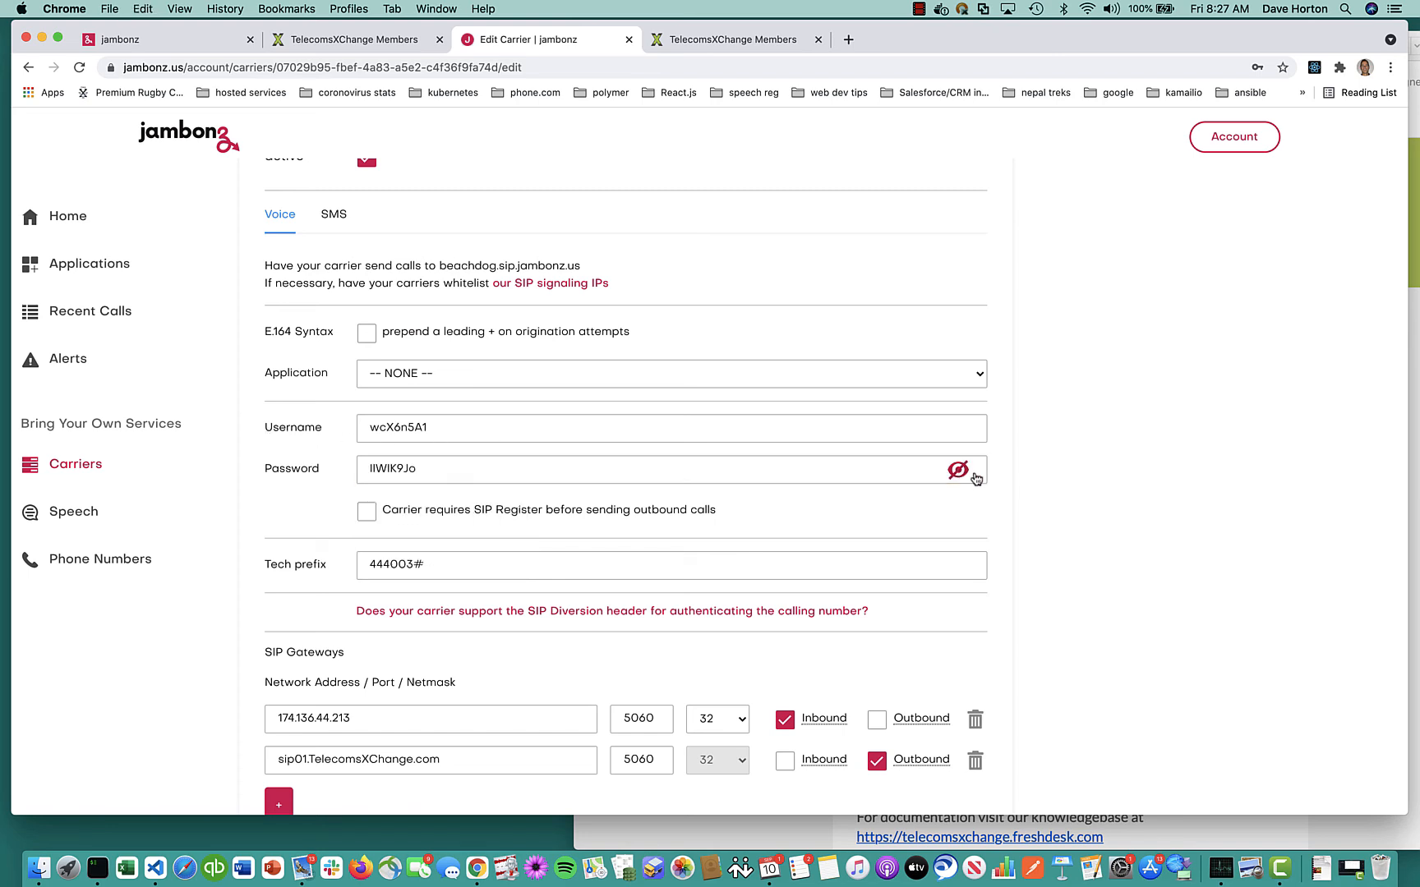
{"action": "scroll", "coordinate": [1050, 499], "scroll_direction": "down", "scroll_amount": 3}
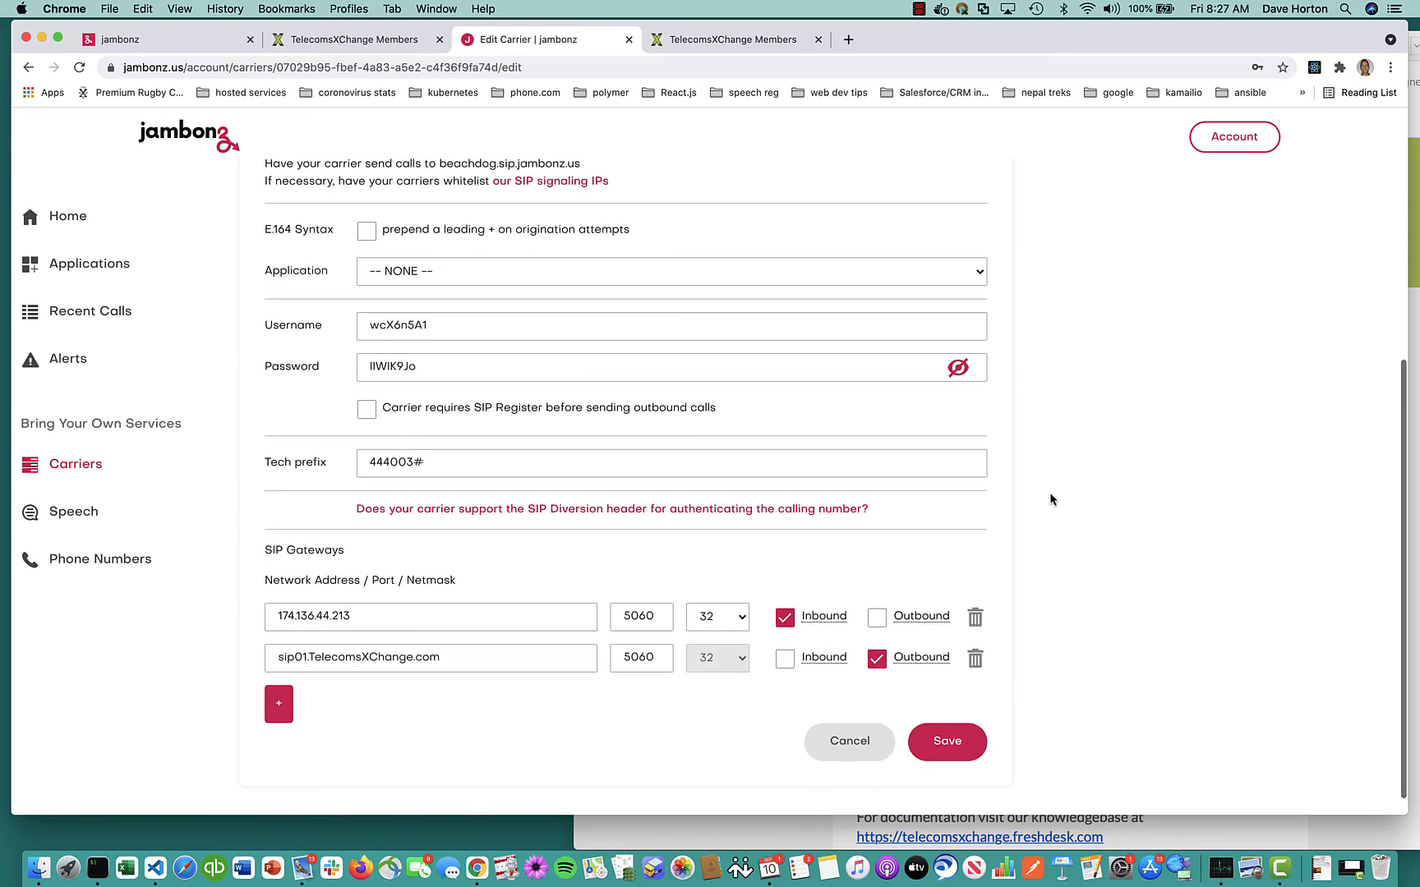
{"action": "left_click", "coordinate": [946, 739]}
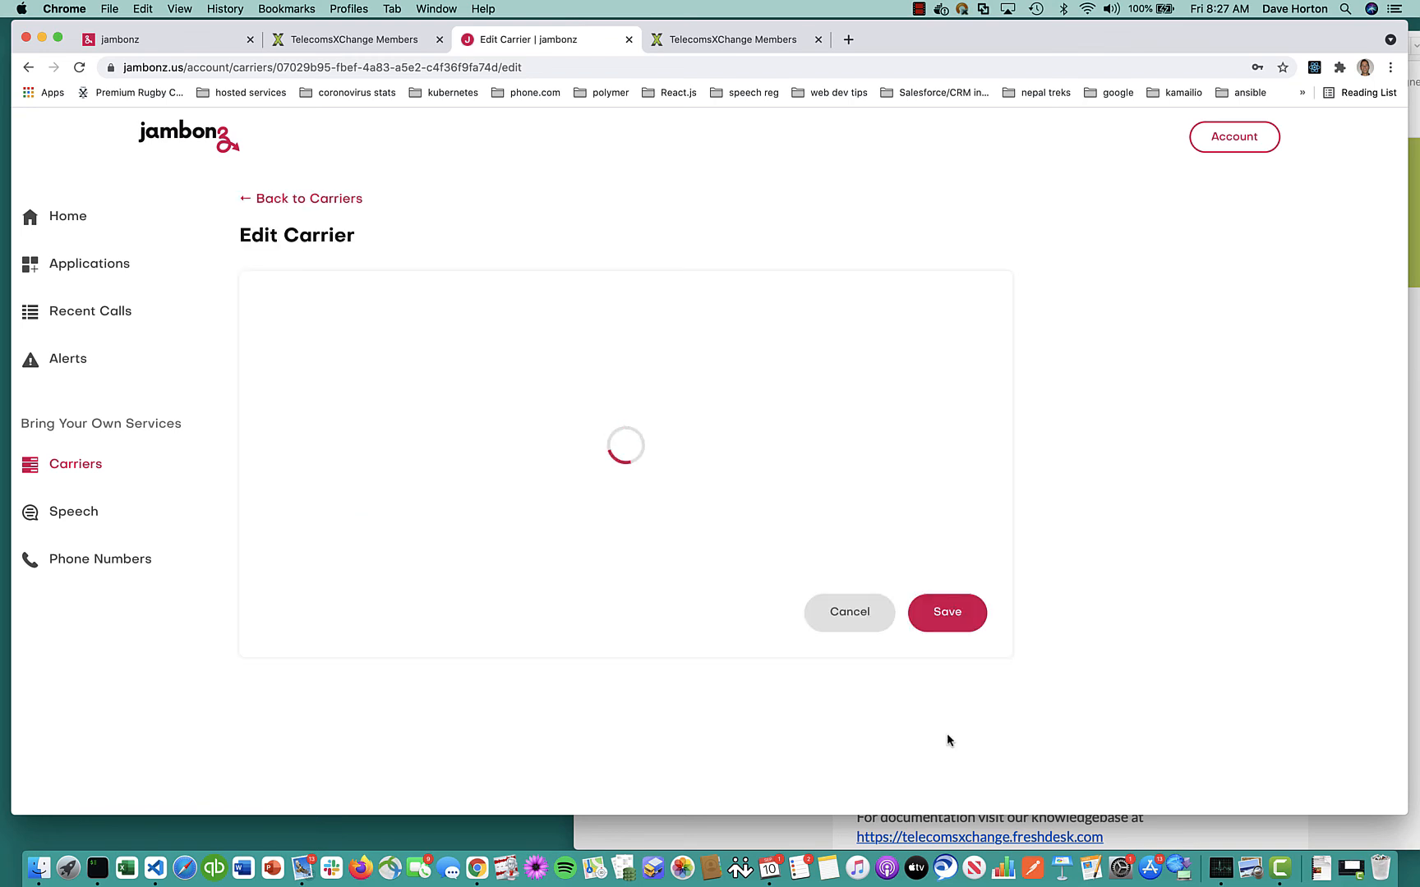
Fill the carrier's outbound SMPP system ID with the one from the welcome email
{"action": "key", "text": "super+Tab"}
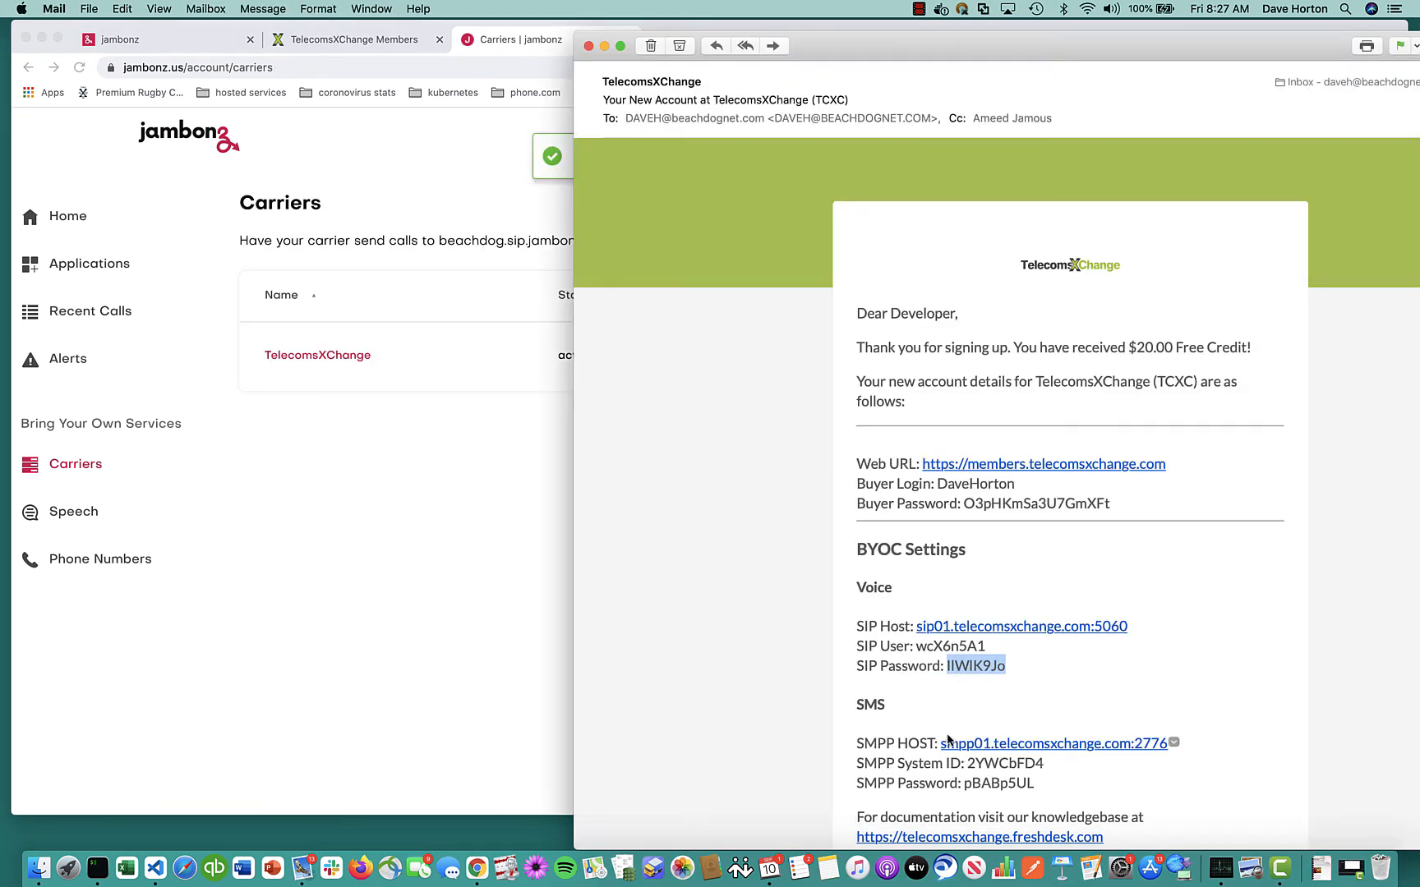
{"action": "scroll", "coordinate": [1076, 663], "scroll_direction": "down", "scroll_amount": 4}
{"action": "double_click", "coordinate": [1006, 598]}
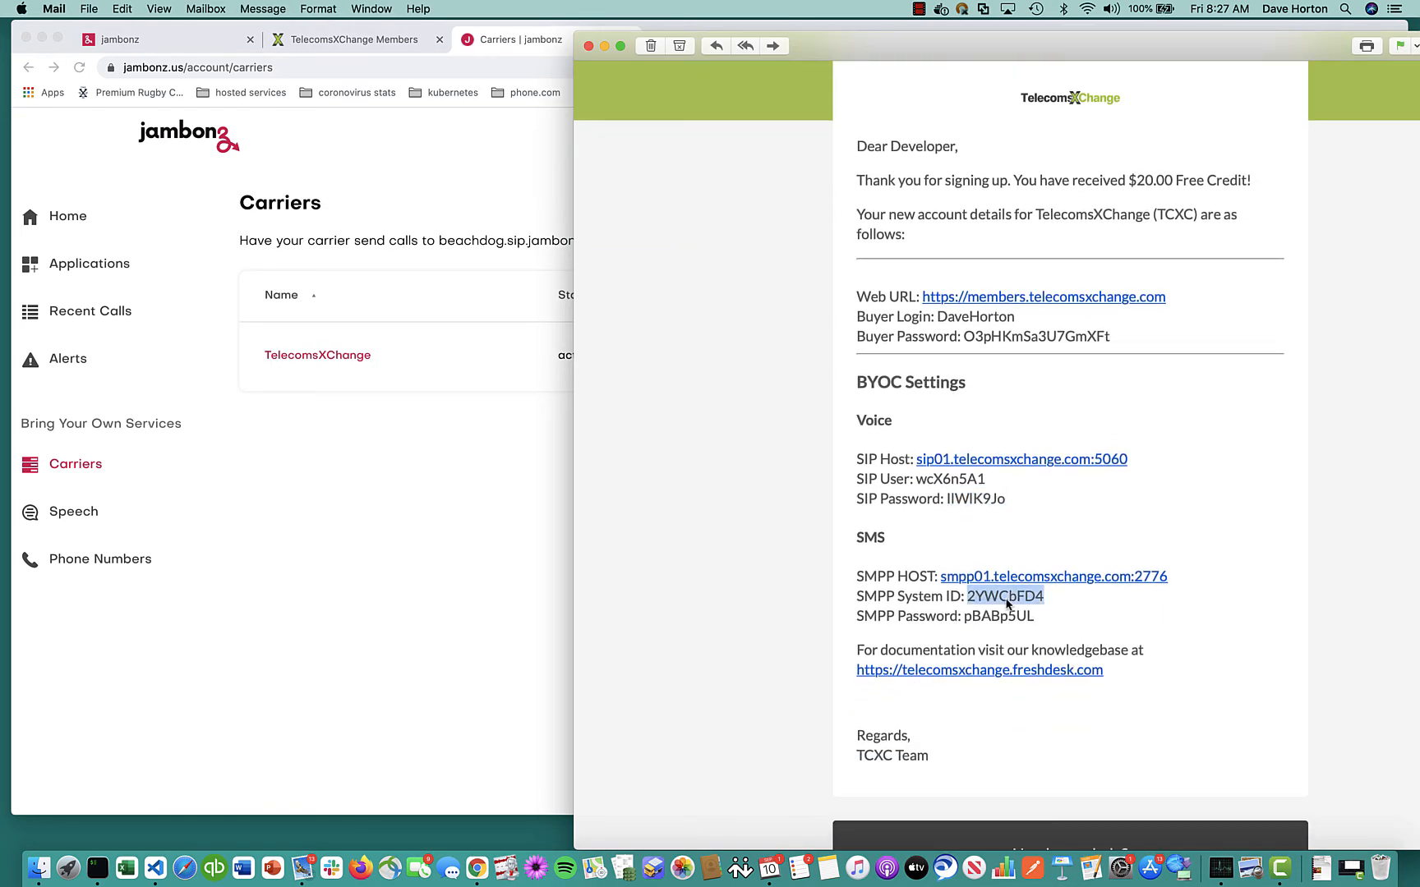
{"action": "key", "text": "super+c"}
{"action": "key", "text": "super+Tab"}
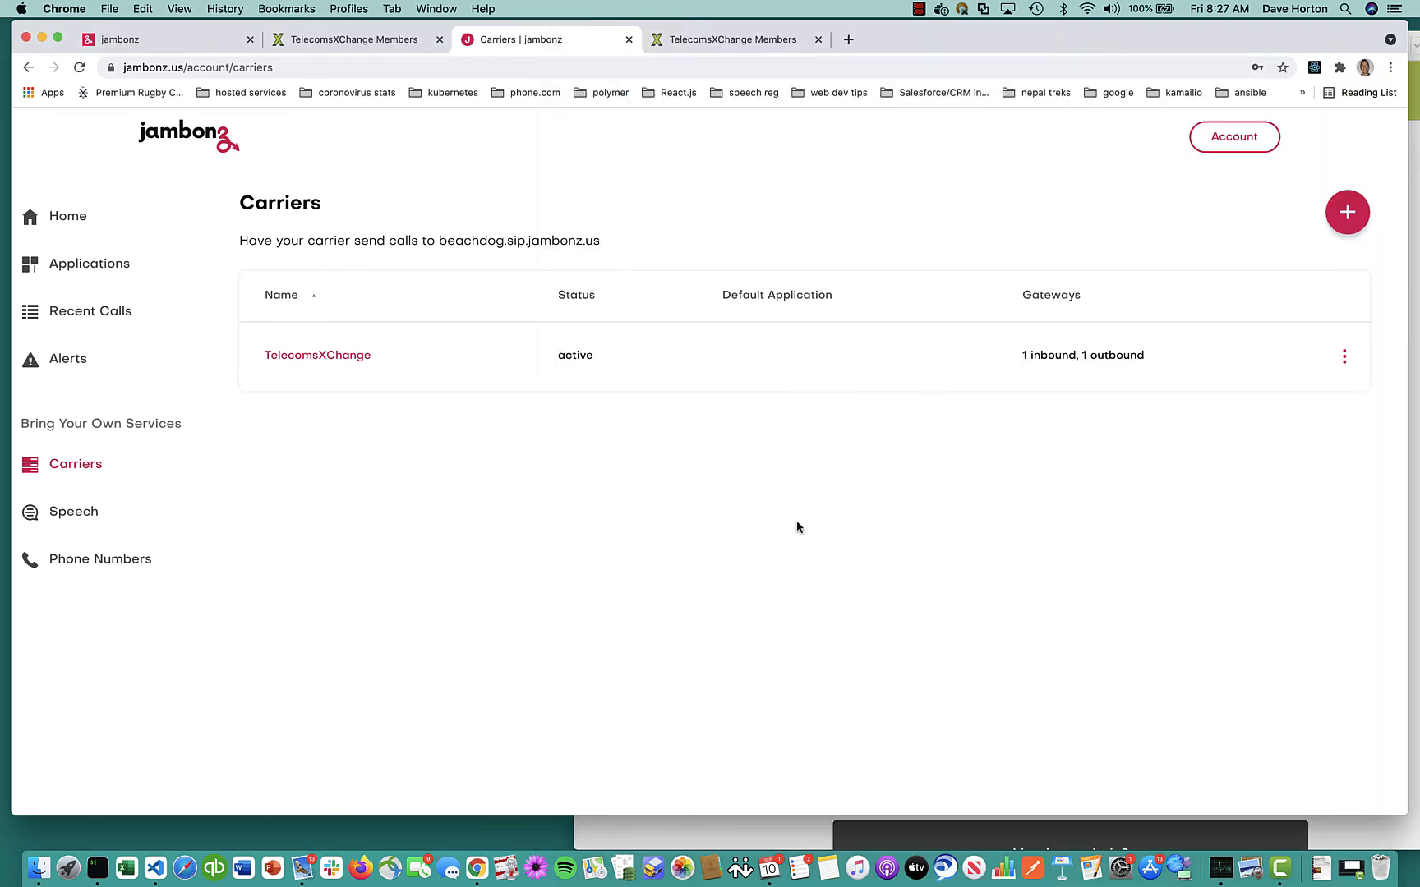
{"action": "left_click", "coordinate": [351, 358]}
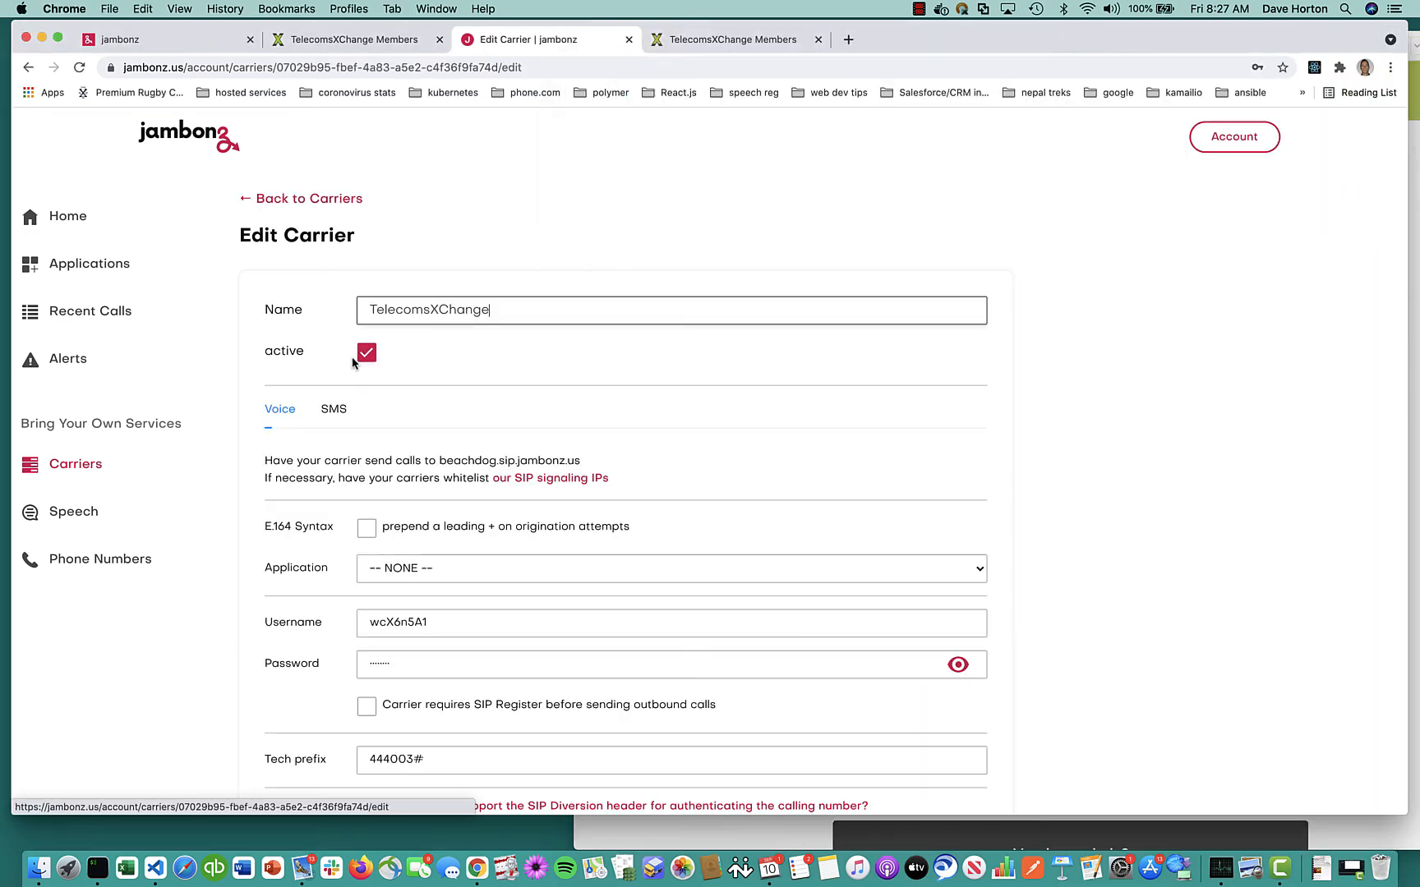
{"action": "left_click", "coordinate": [345, 416]}
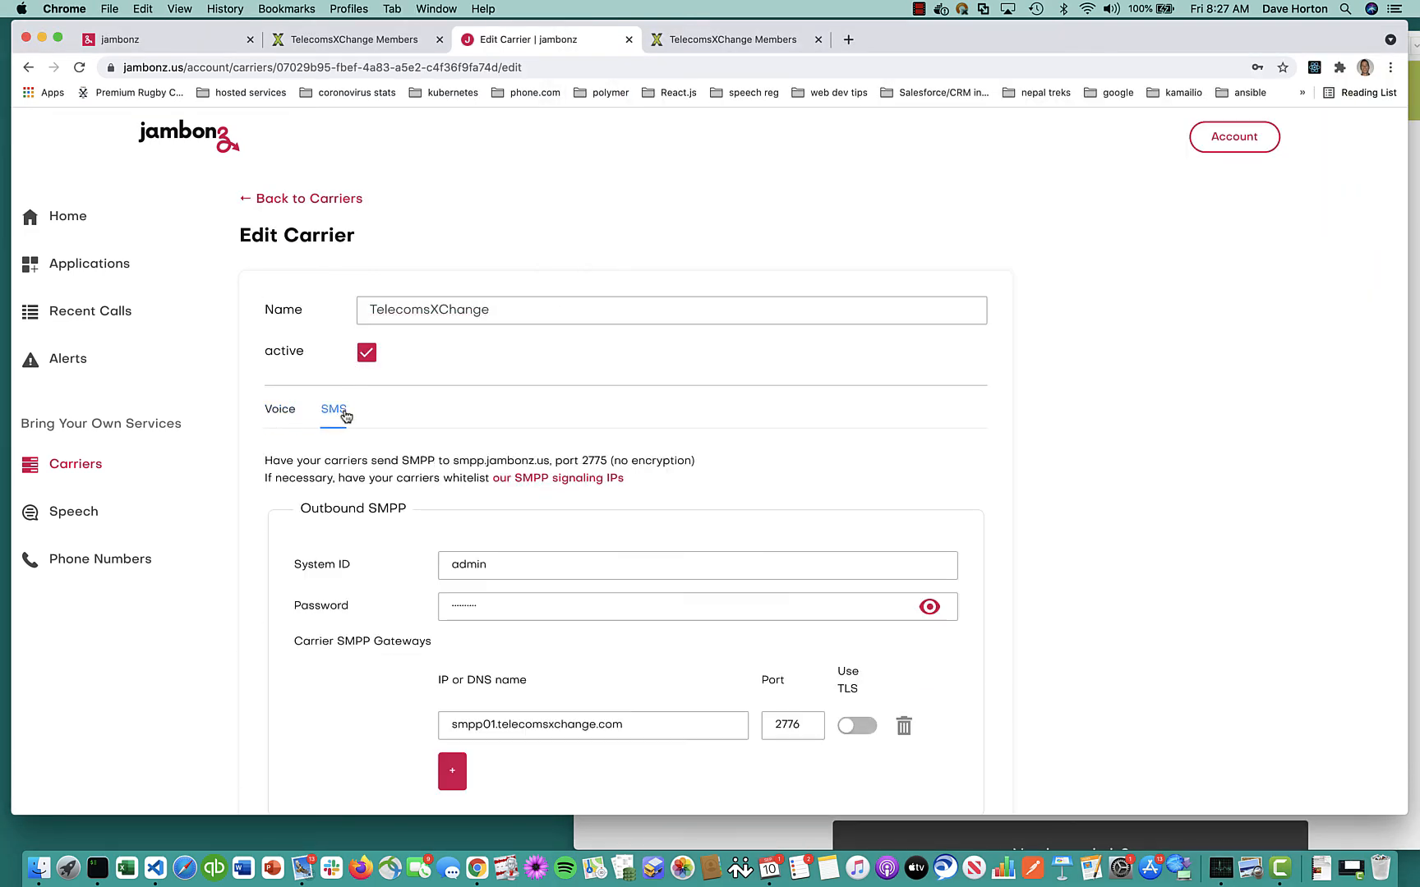
{"action": "left_click", "coordinate": [516, 570]}
{"action": "key", "text": "super+a"}
{"action": "key", "text": "super+v"}
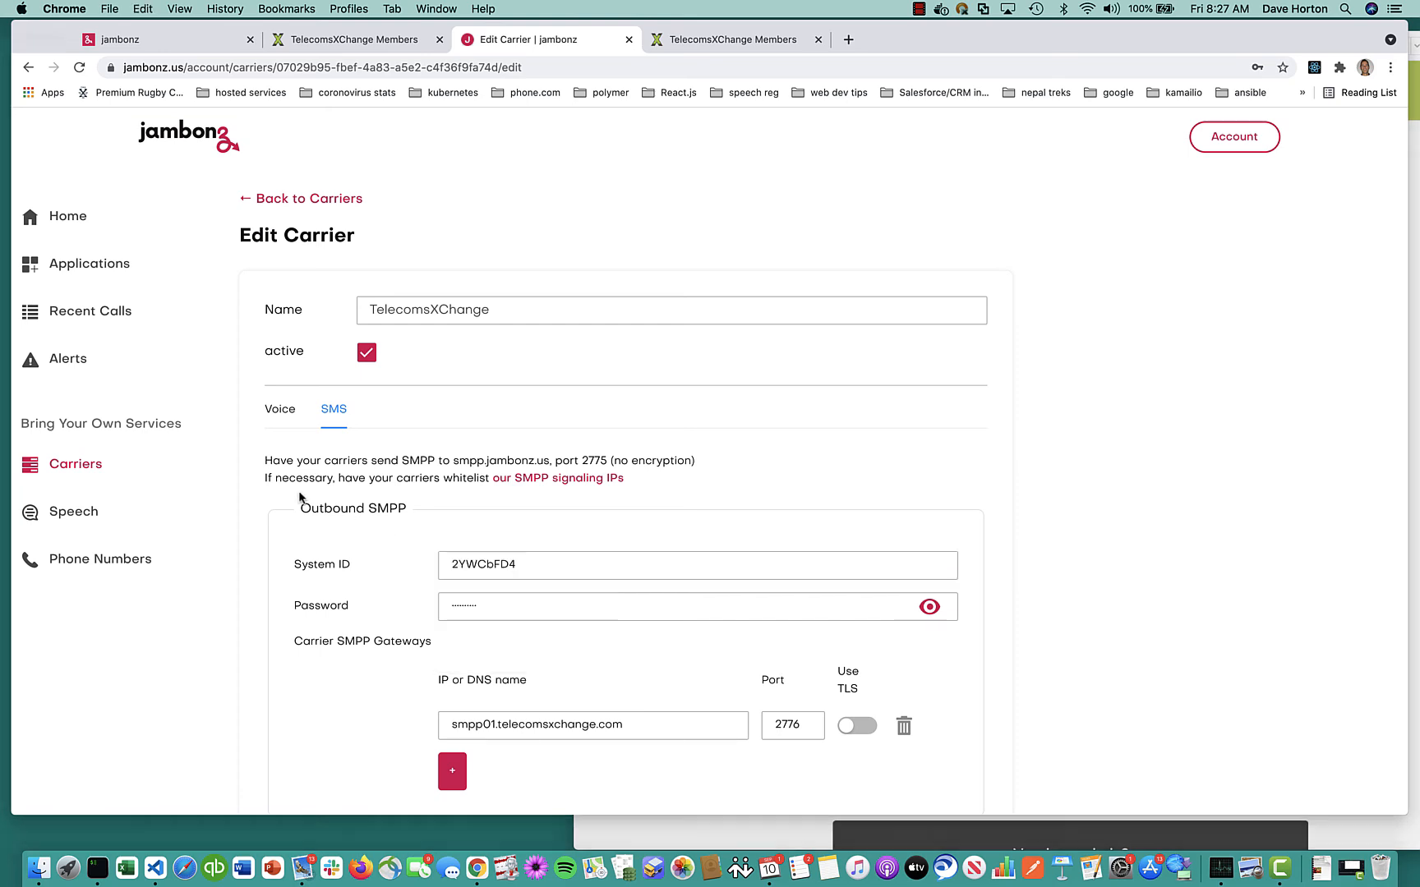
Fill the outbound SMPP password from the welcome email and save the carrier
{"action": "key", "text": "super+Tab"}
{"action": "double_click", "coordinate": [1000, 618]}
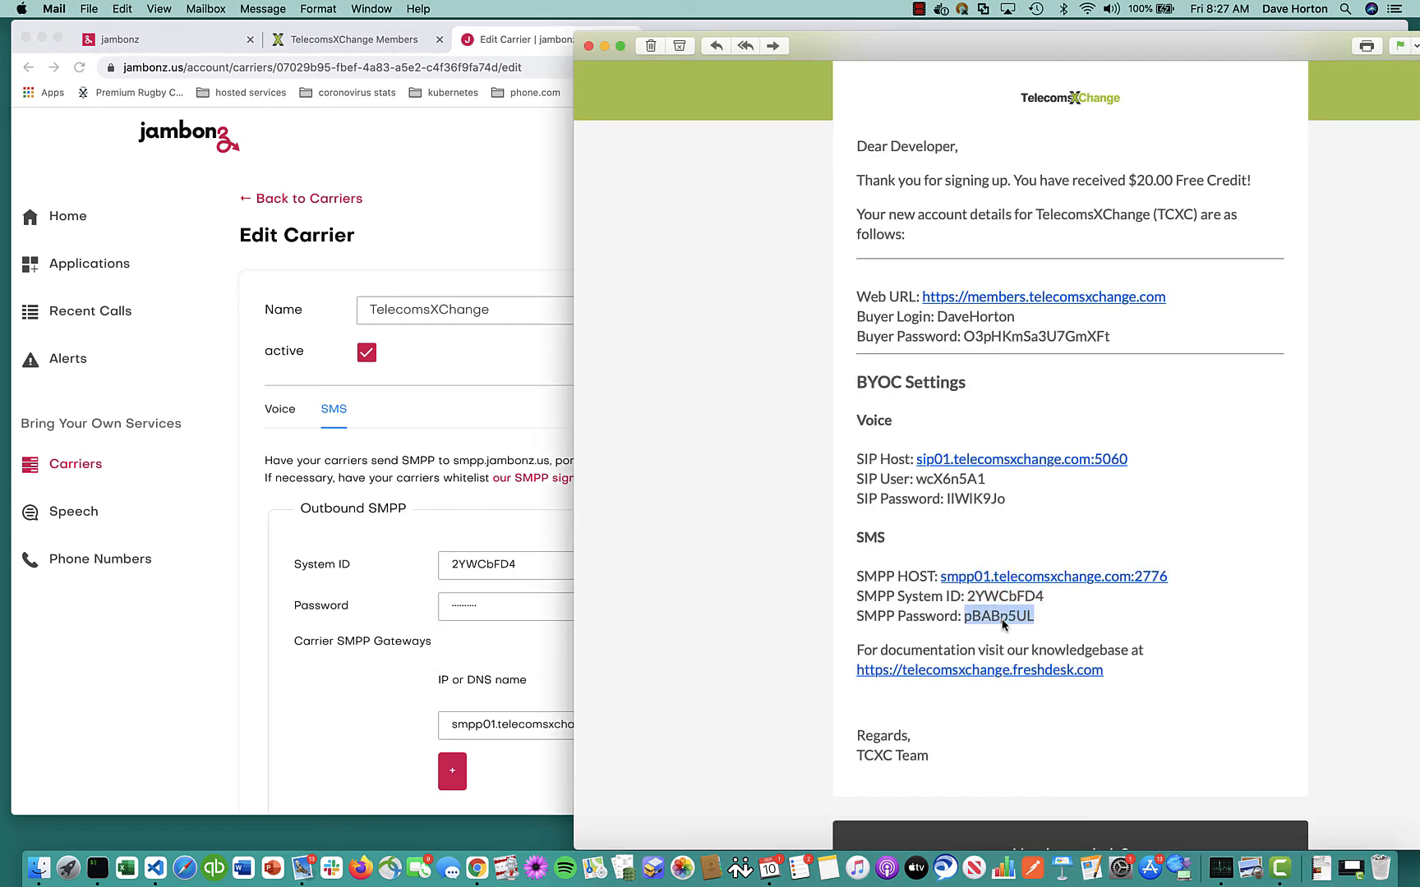
{"action": "key", "text": "super+Tab"}
{"action": "left_click", "coordinate": [687, 618]}
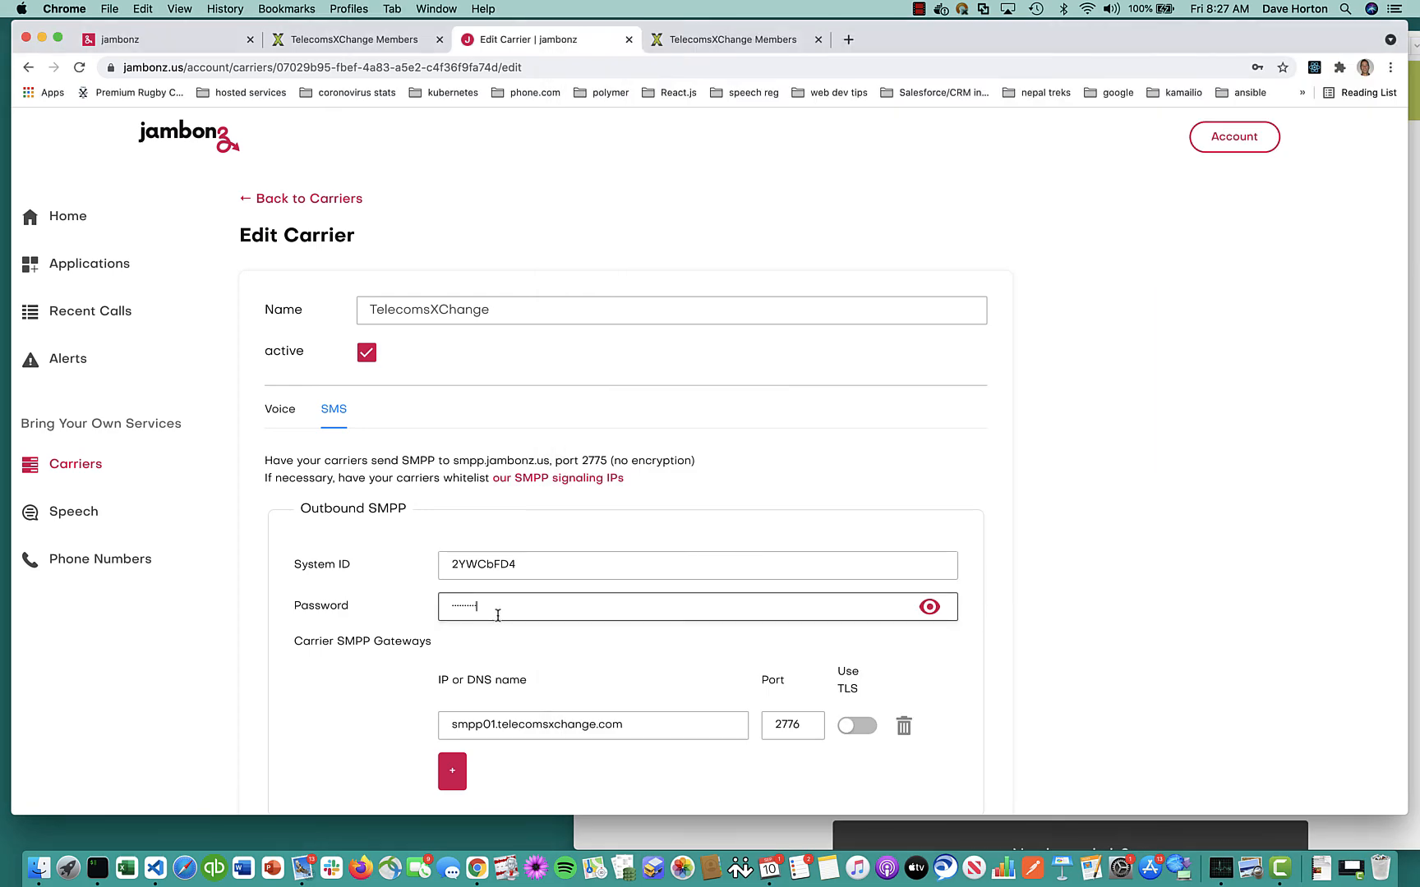
{"action": "key", "text": "super+a"}
{"action": "key", "text": "super+v"}
{"action": "scroll", "coordinate": [335, 569], "scroll_direction": "down", "scroll_amount": 10}
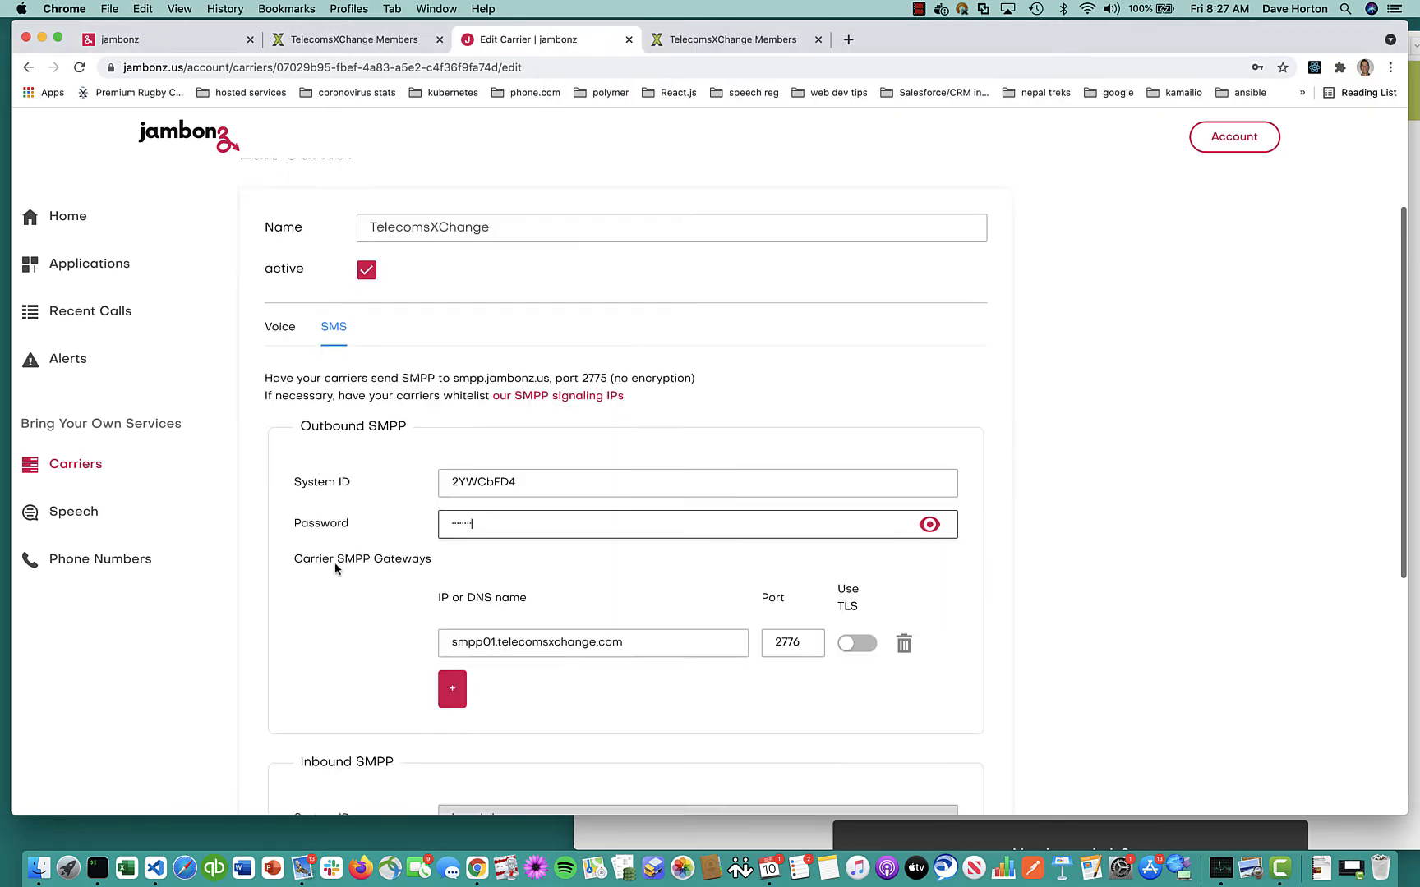
{"action": "left_click", "coordinate": [945, 720]}
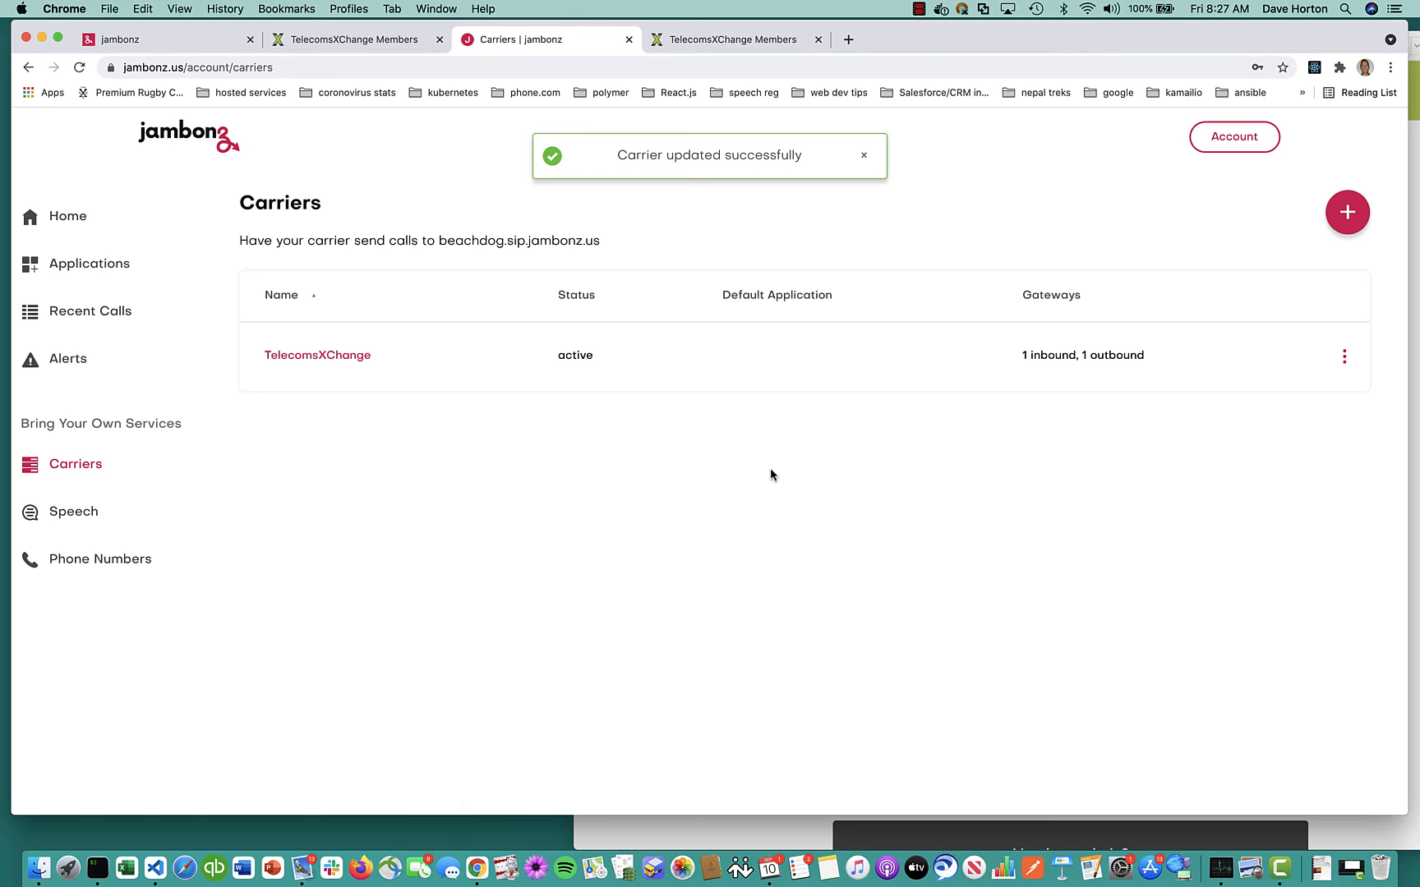
Review the TelecomsXChange carrier's SMS settings, revealing the inbound SMPP password
{"action": "left_click", "coordinate": [346, 356]}
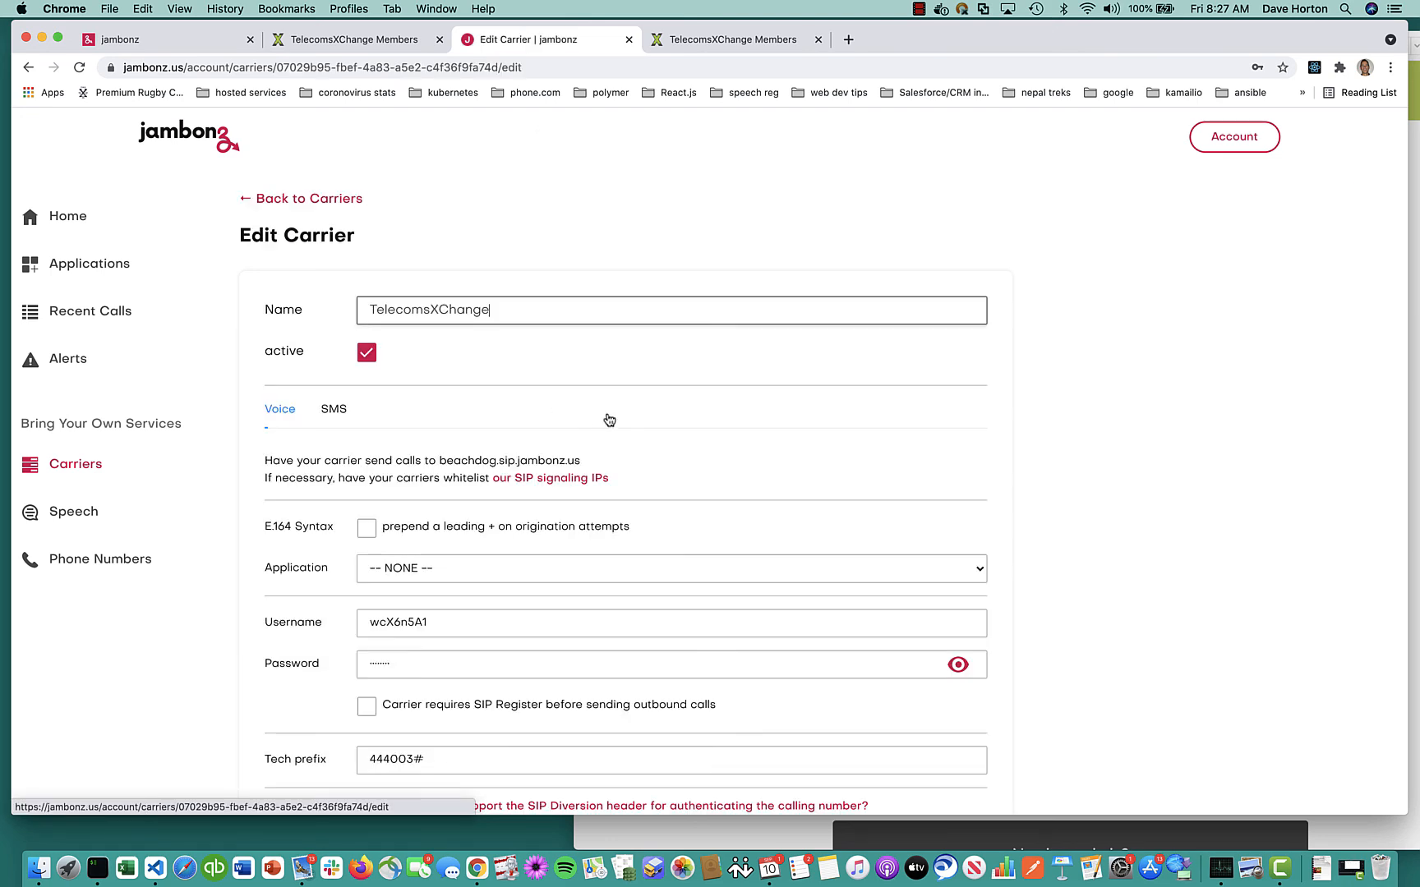
{"action": "scroll", "coordinate": [650, 428], "scroll_direction": "down", "scroll_amount": 5}
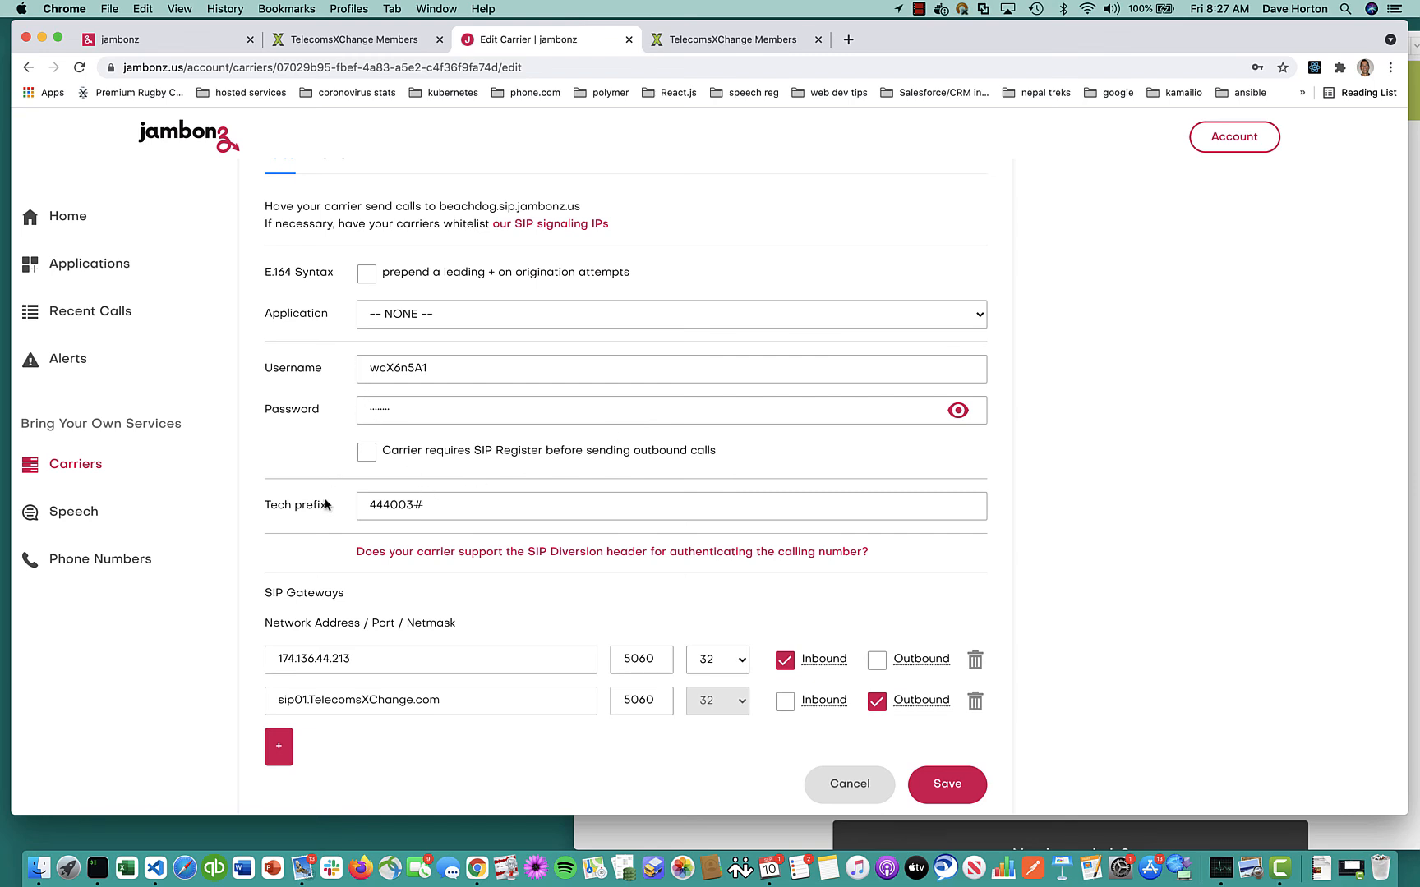
{"action": "scroll", "coordinate": [323, 507], "scroll_direction": "up", "scroll_amount": 2}
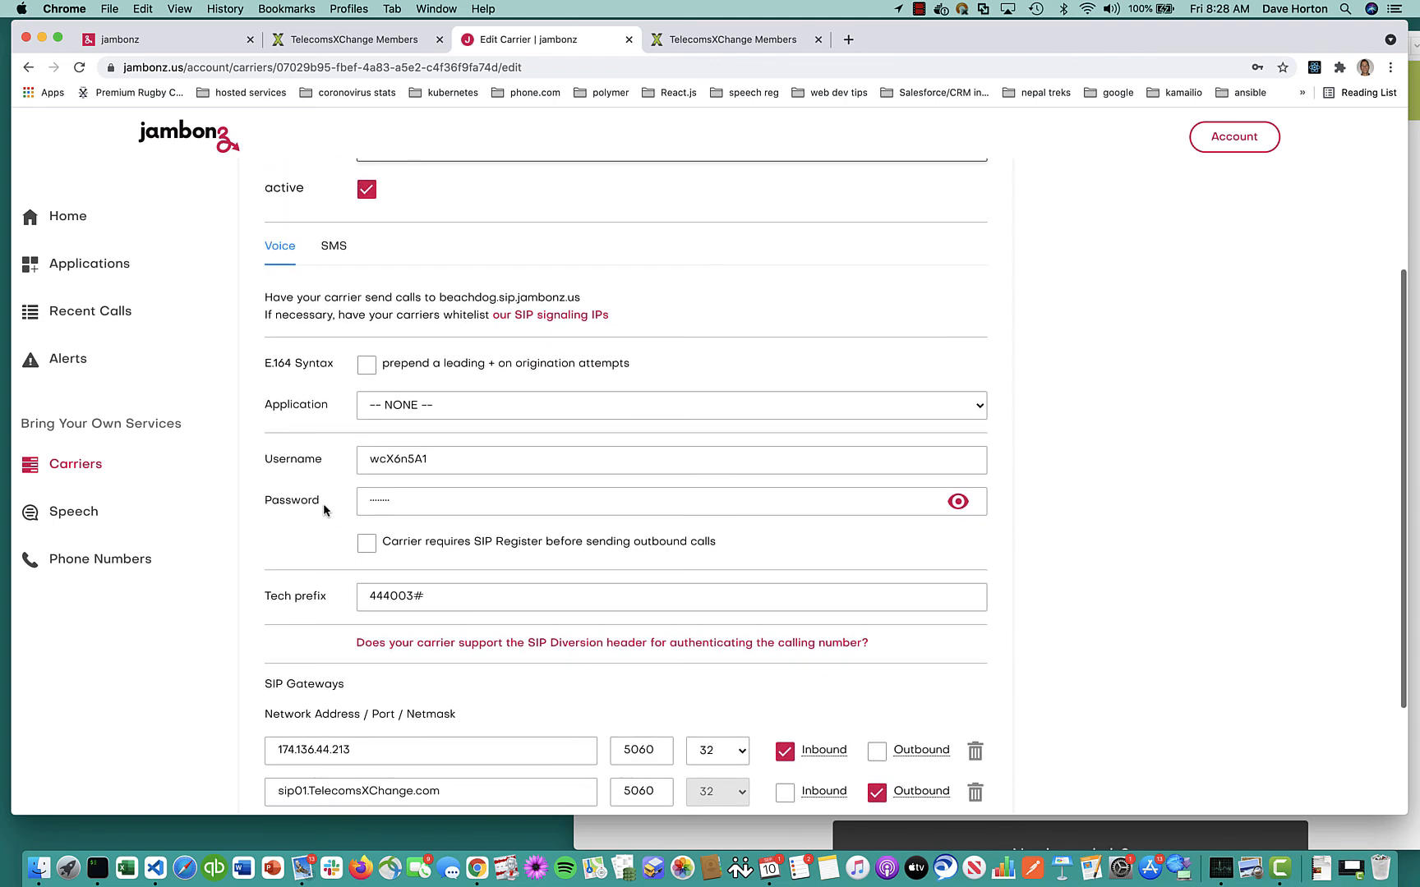
{"action": "left_click", "coordinate": [334, 247]}
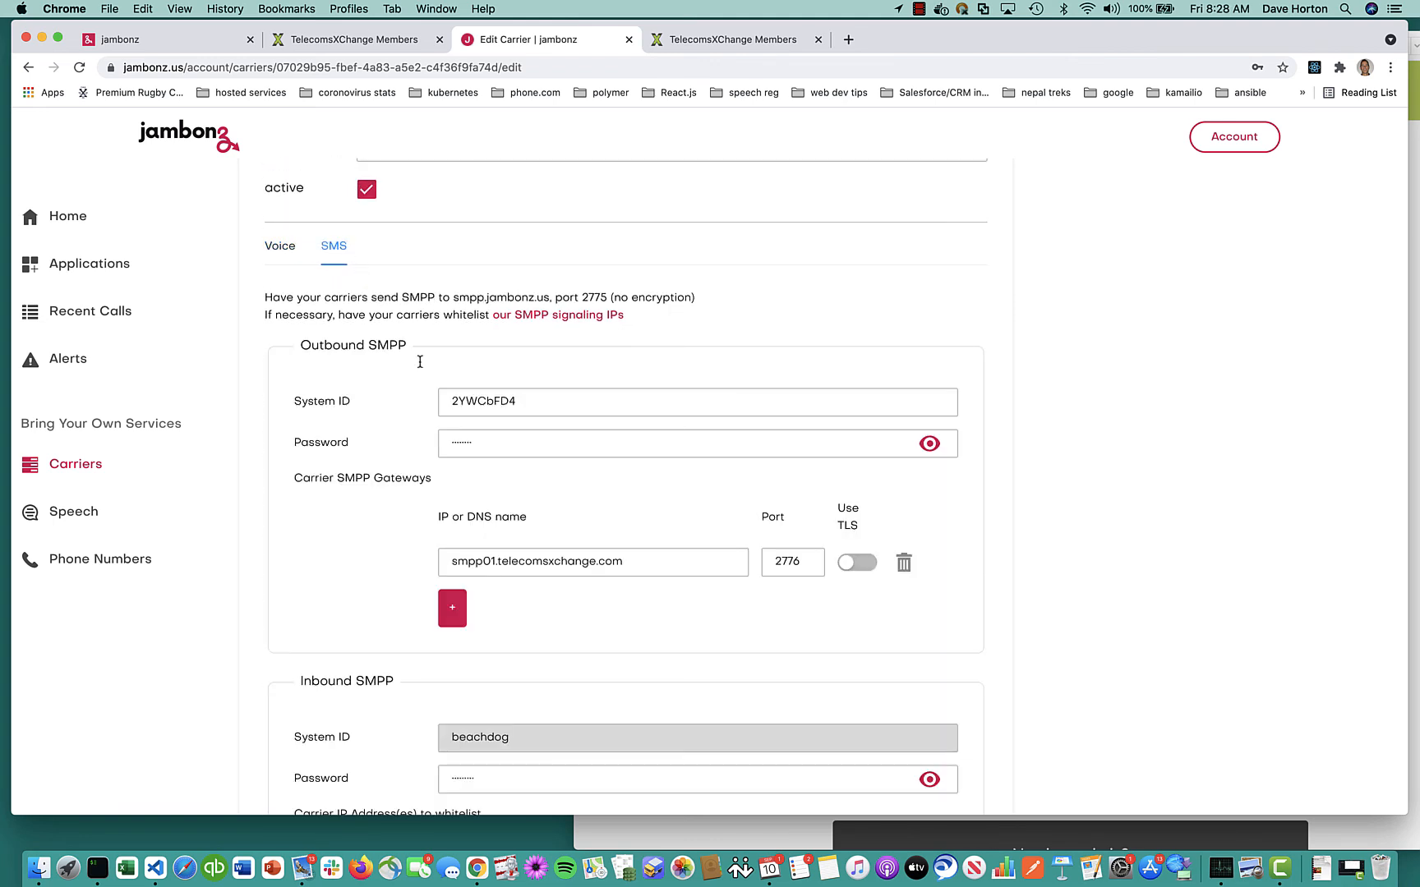
{"action": "scroll", "coordinate": [556, 552], "scroll_direction": "down", "scroll_amount": 5}
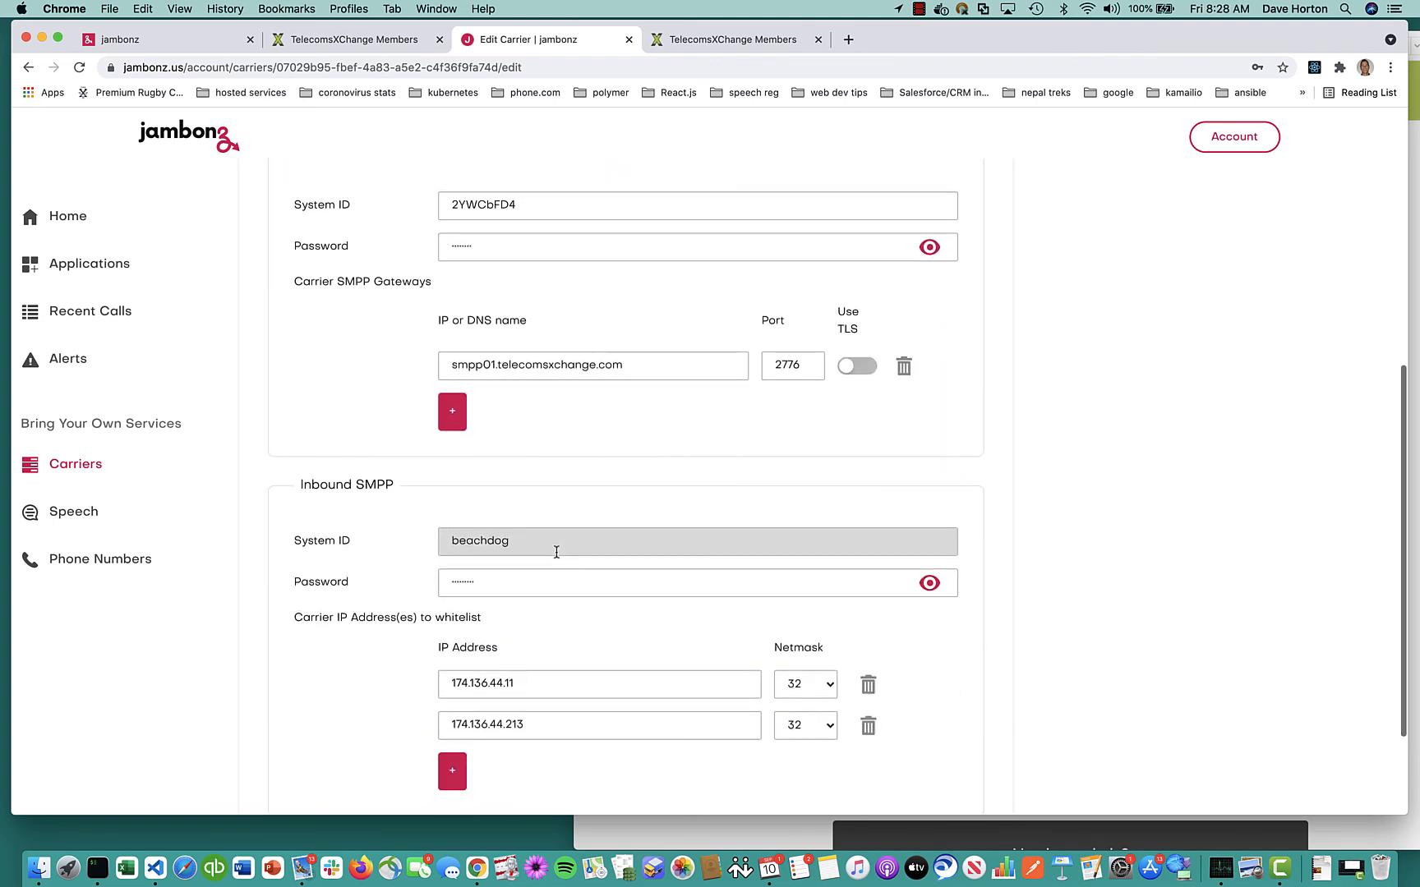
{"action": "left_click", "coordinate": [931, 584]}
{"action": "scroll", "coordinate": [289, 415], "scroll_direction": "up", "scroll_amount": 10}
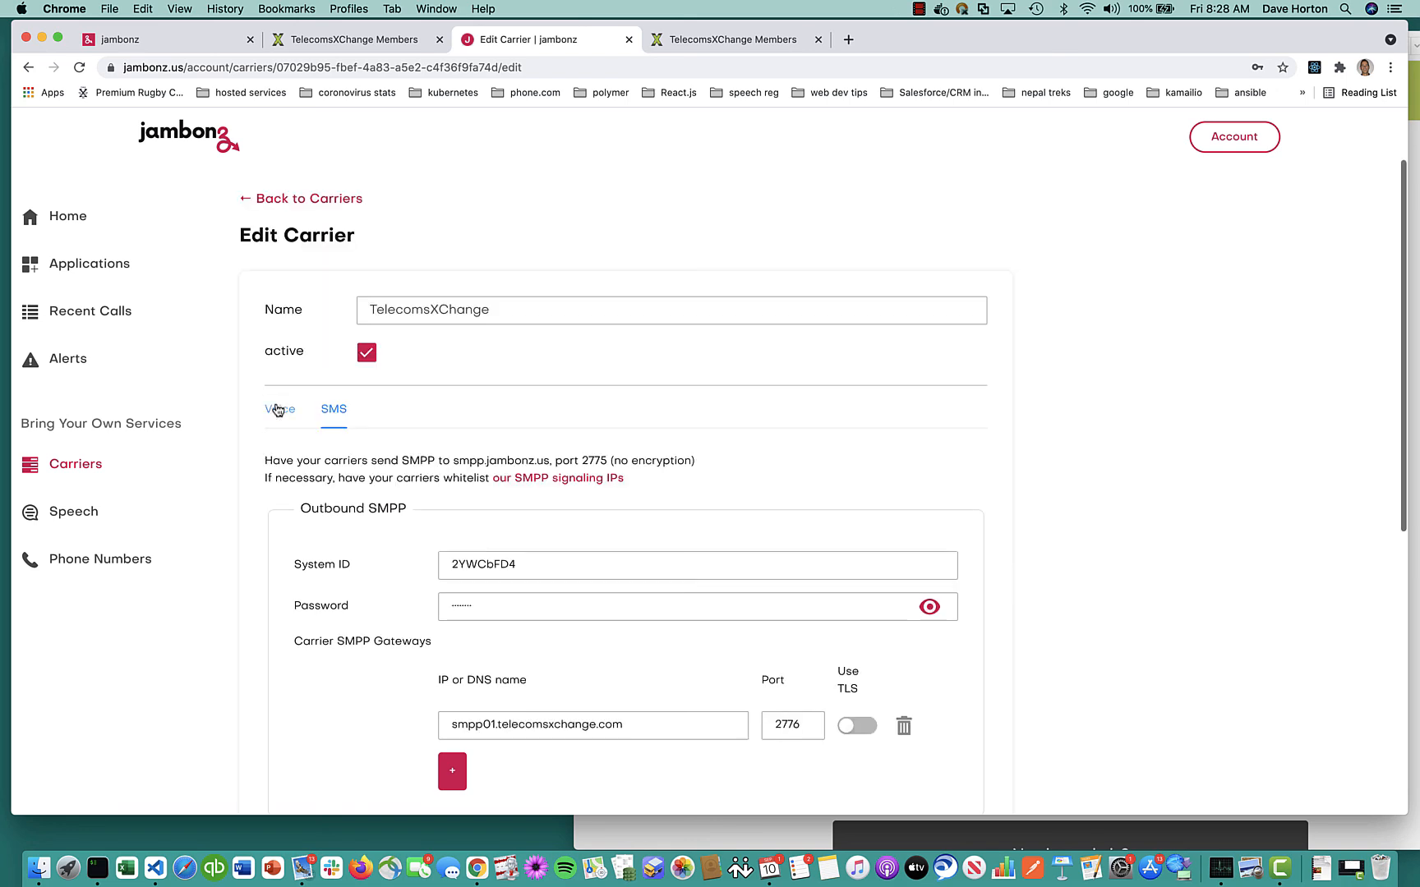
Choose 'hello world' as the carrier's Voice application and save
{"action": "left_click", "coordinate": [280, 409]}
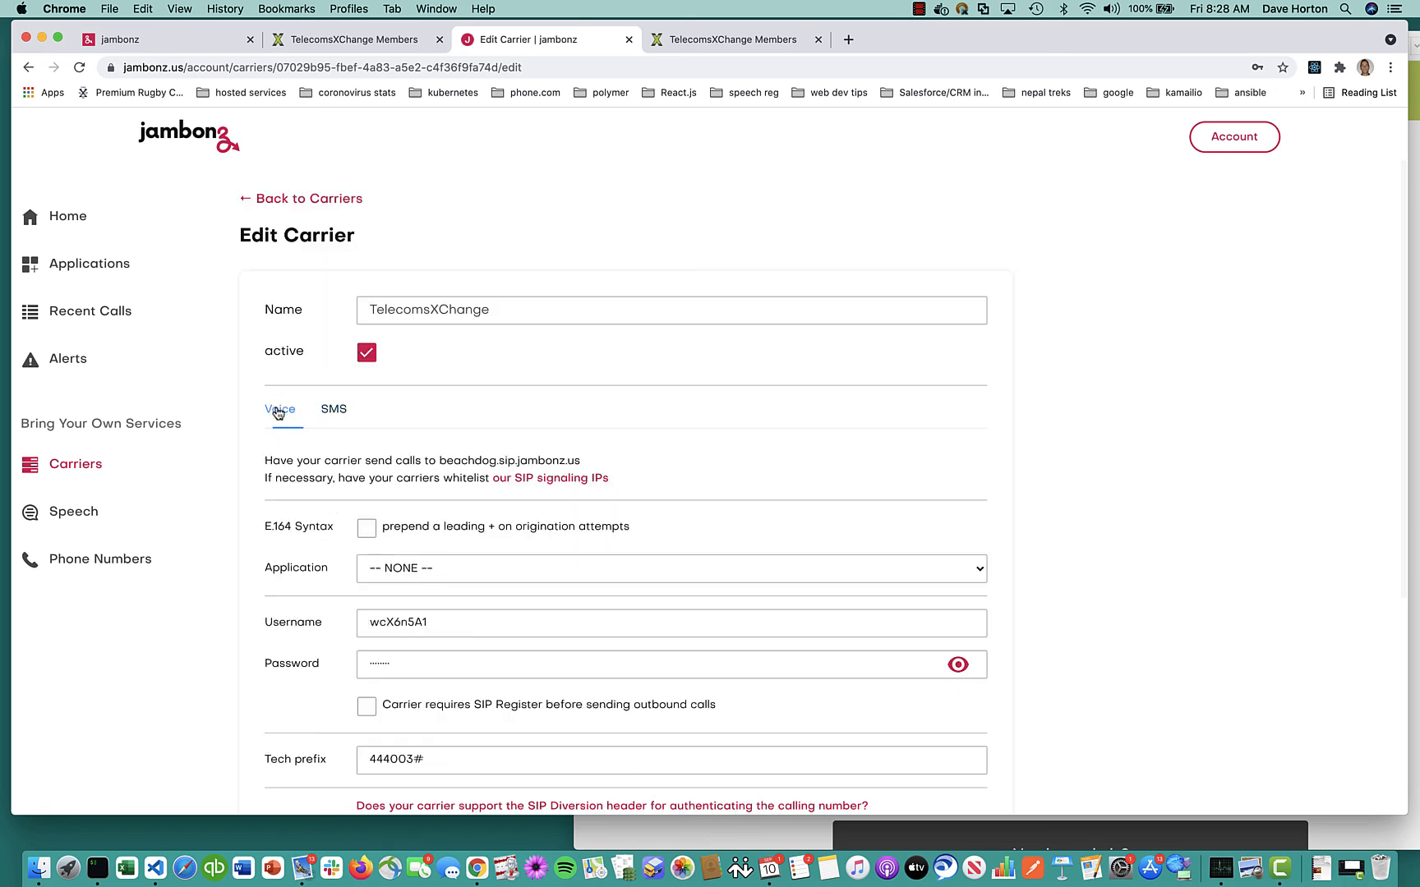
{"action": "left_click", "coordinate": [593, 572]}
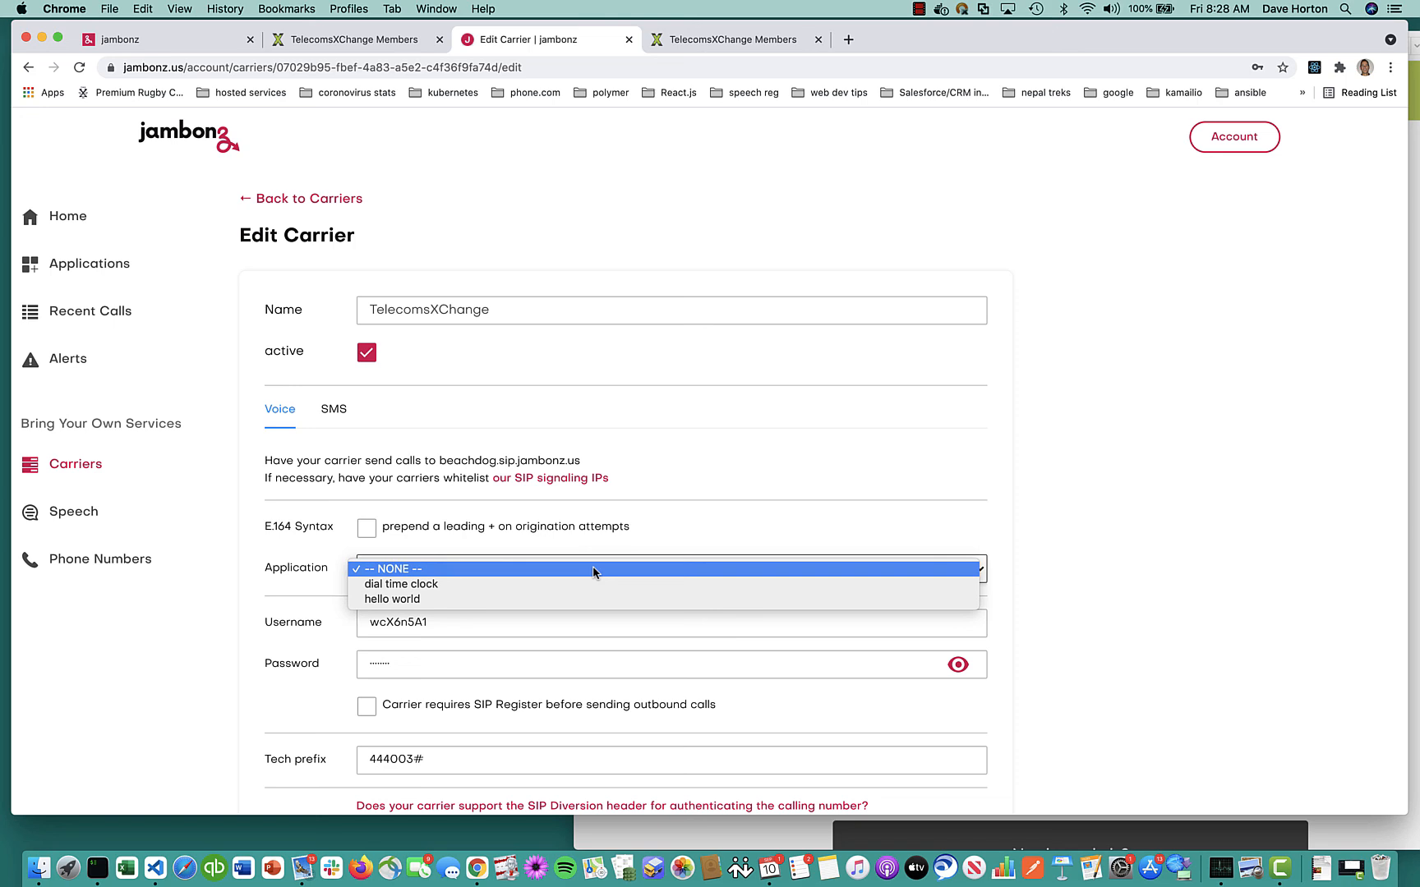
{"action": "left_click", "coordinate": [388, 601]}
{"action": "scroll", "coordinate": [386, 602], "scroll_direction": "down", "scroll_amount": 5}
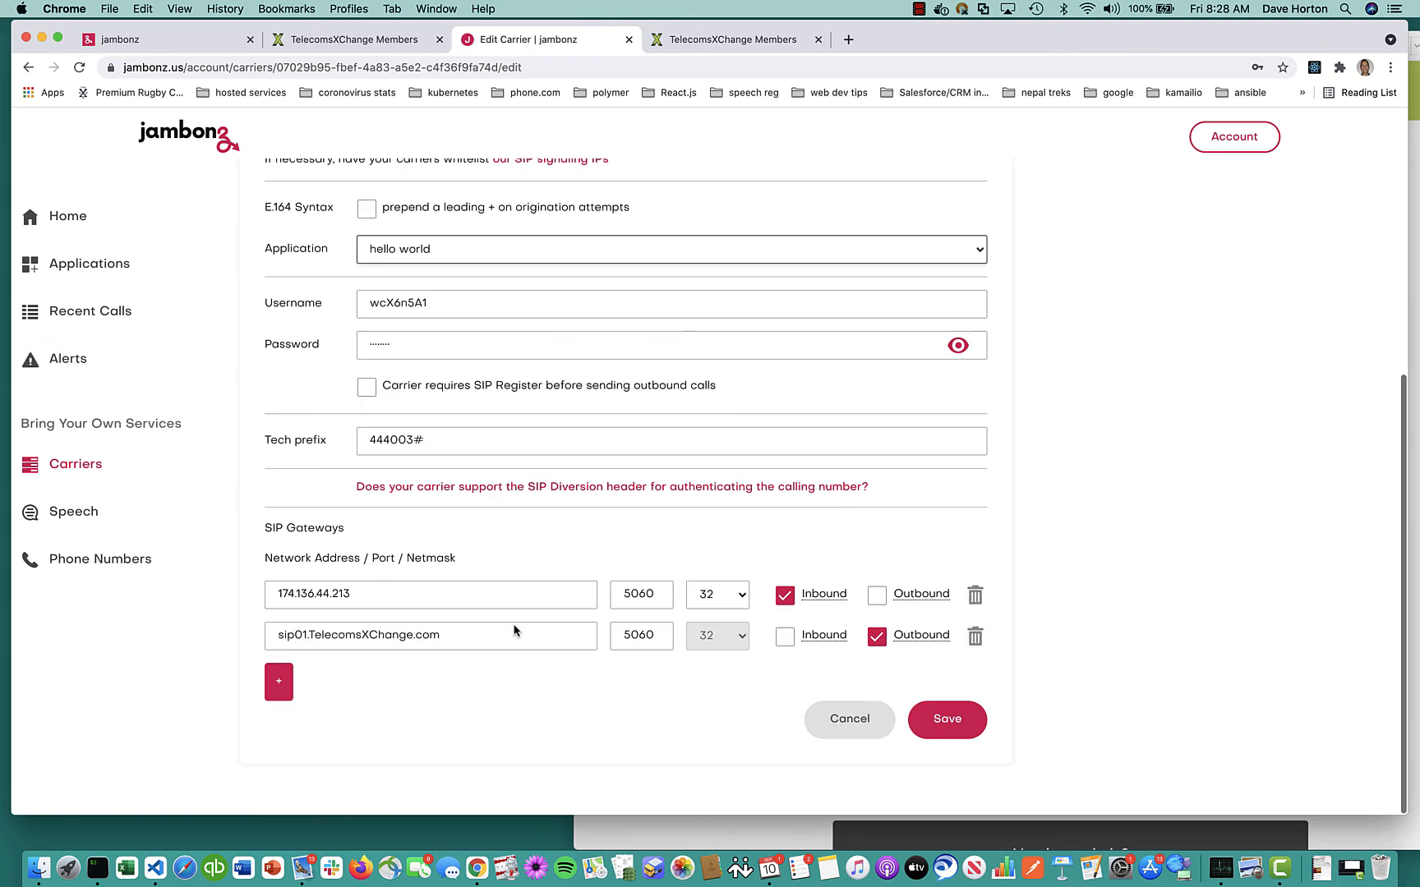
{"action": "left_click", "coordinate": [929, 720]}
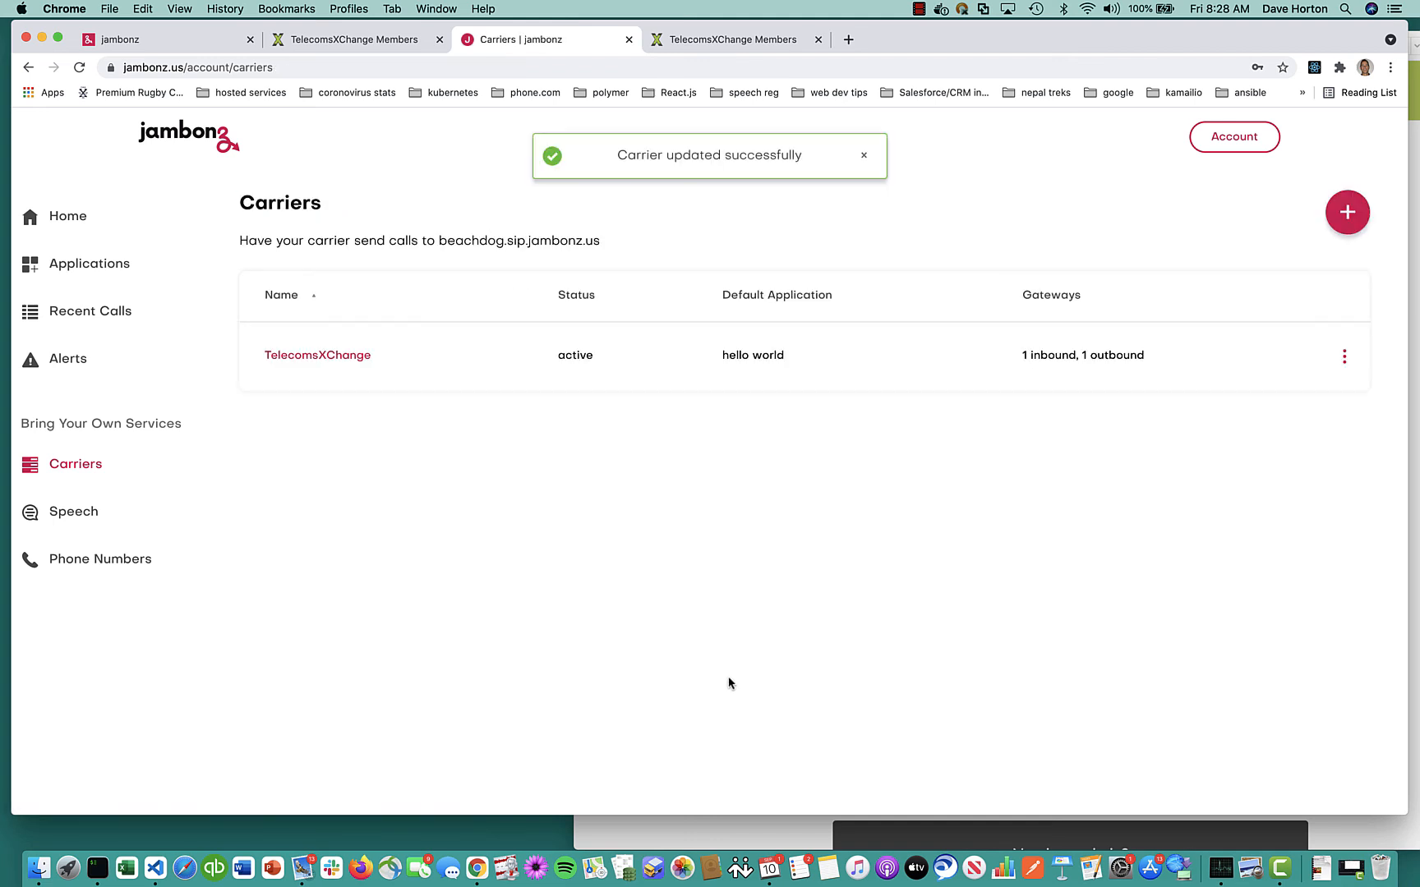
Select the purchased DID number on TelecomsXChange's My DIDs page
{"action": "left_click", "coordinate": [129, 567]}
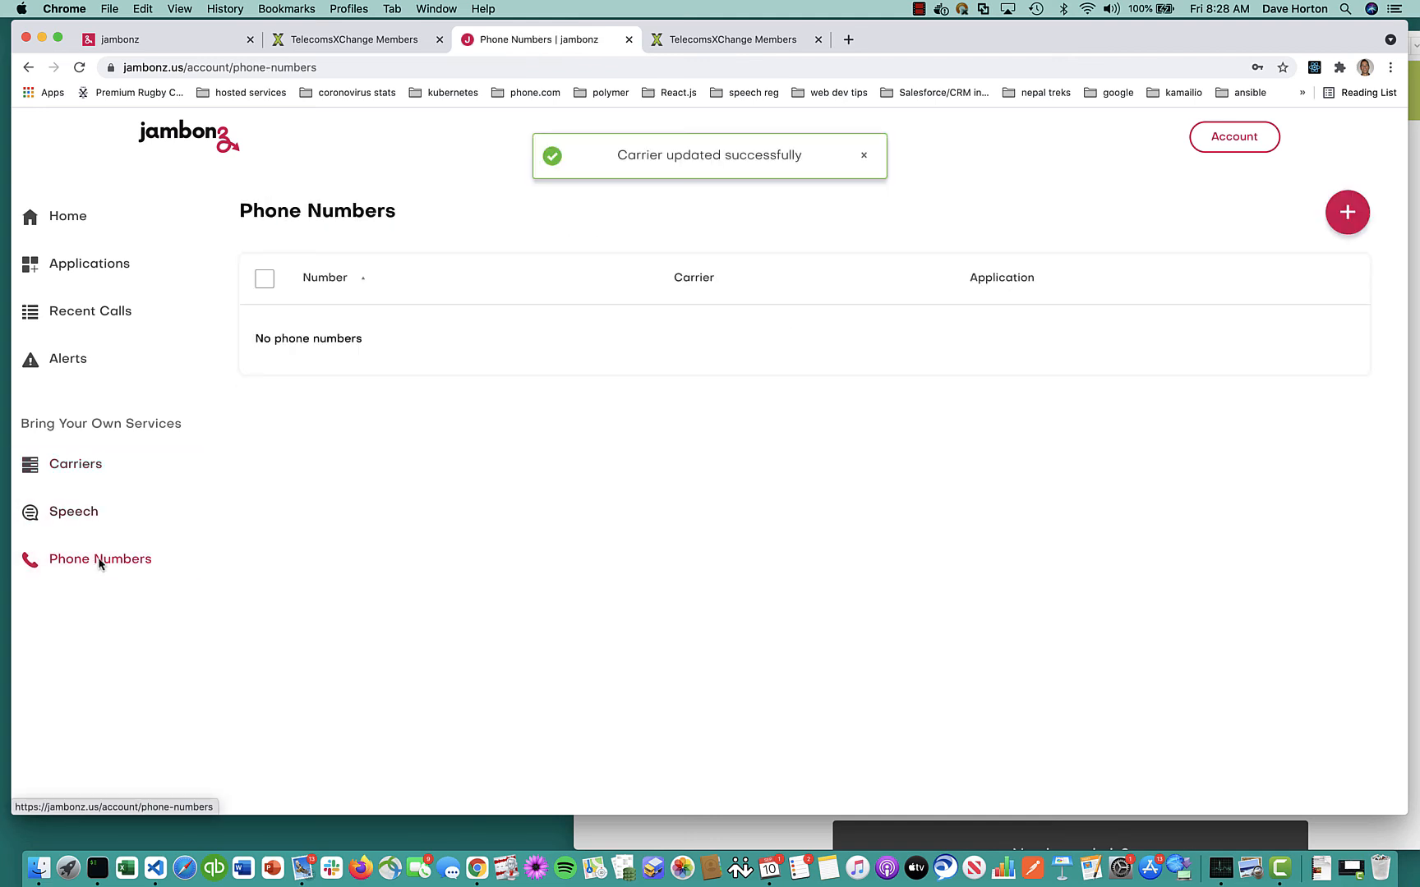
{"action": "left_click", "coordinate": [729, 38]}
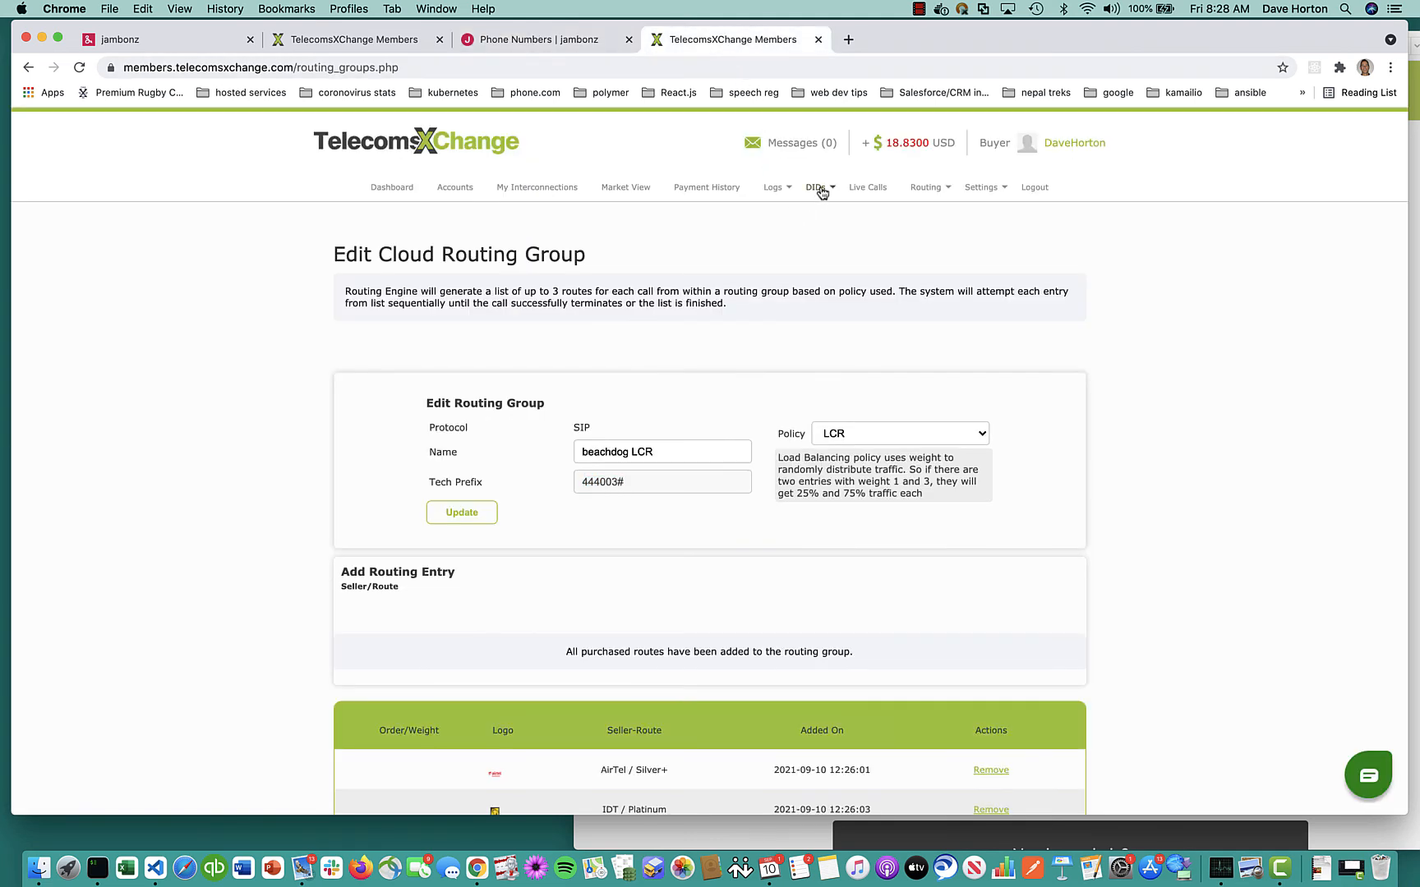
{"action": "mouse_move", "coordinate": [817, 188]}
{"action": "double_click", "coordinate": [369, 653]}
{"action": "key", "text": "super+c"}
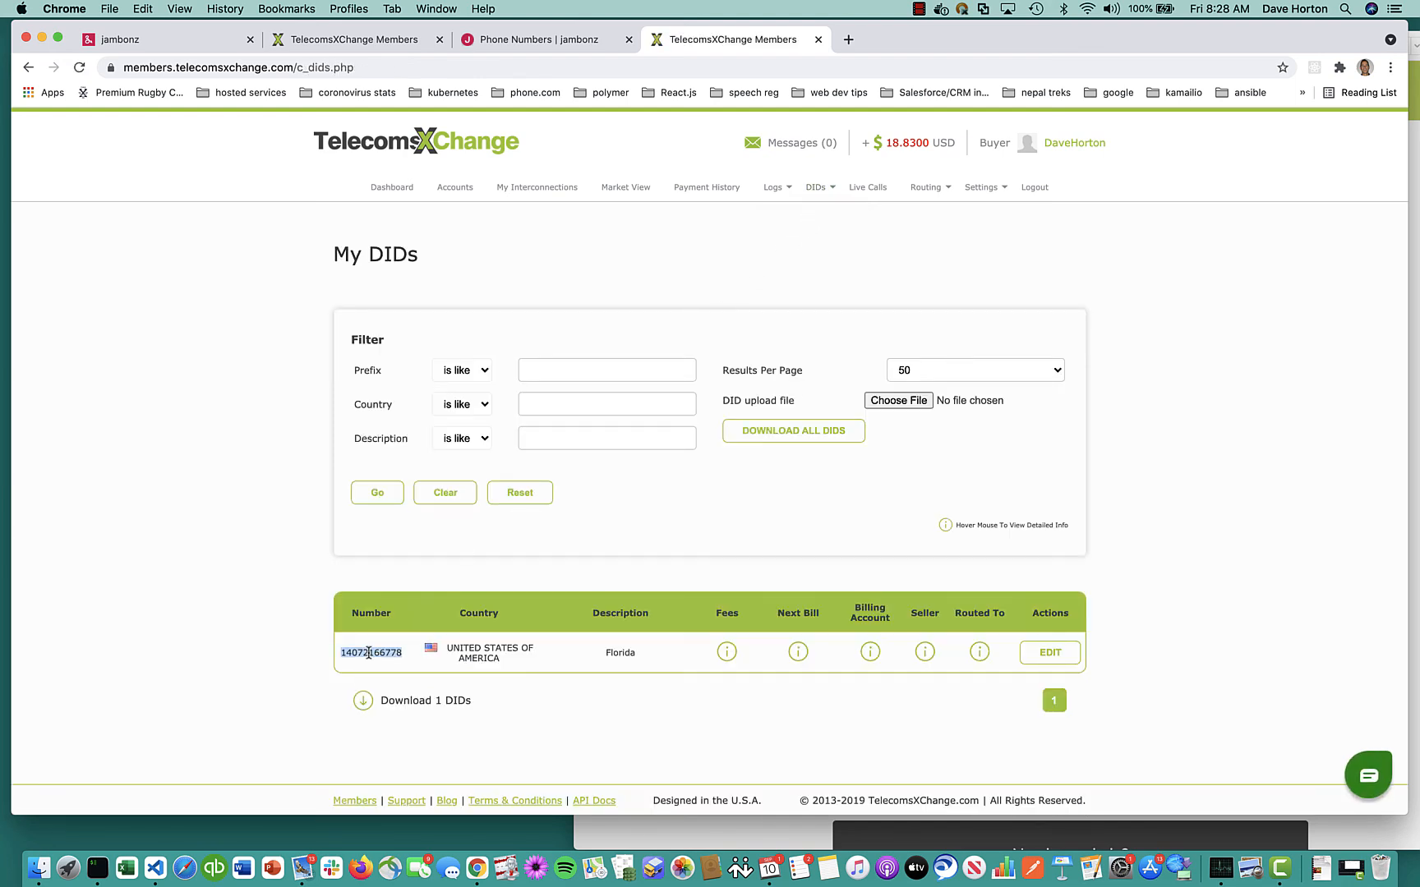
Add the DID as a jambonz phone number on TelecomsXChange invoking 'hello world'
{"action": "left_click", "coordinate": [542, 40]}
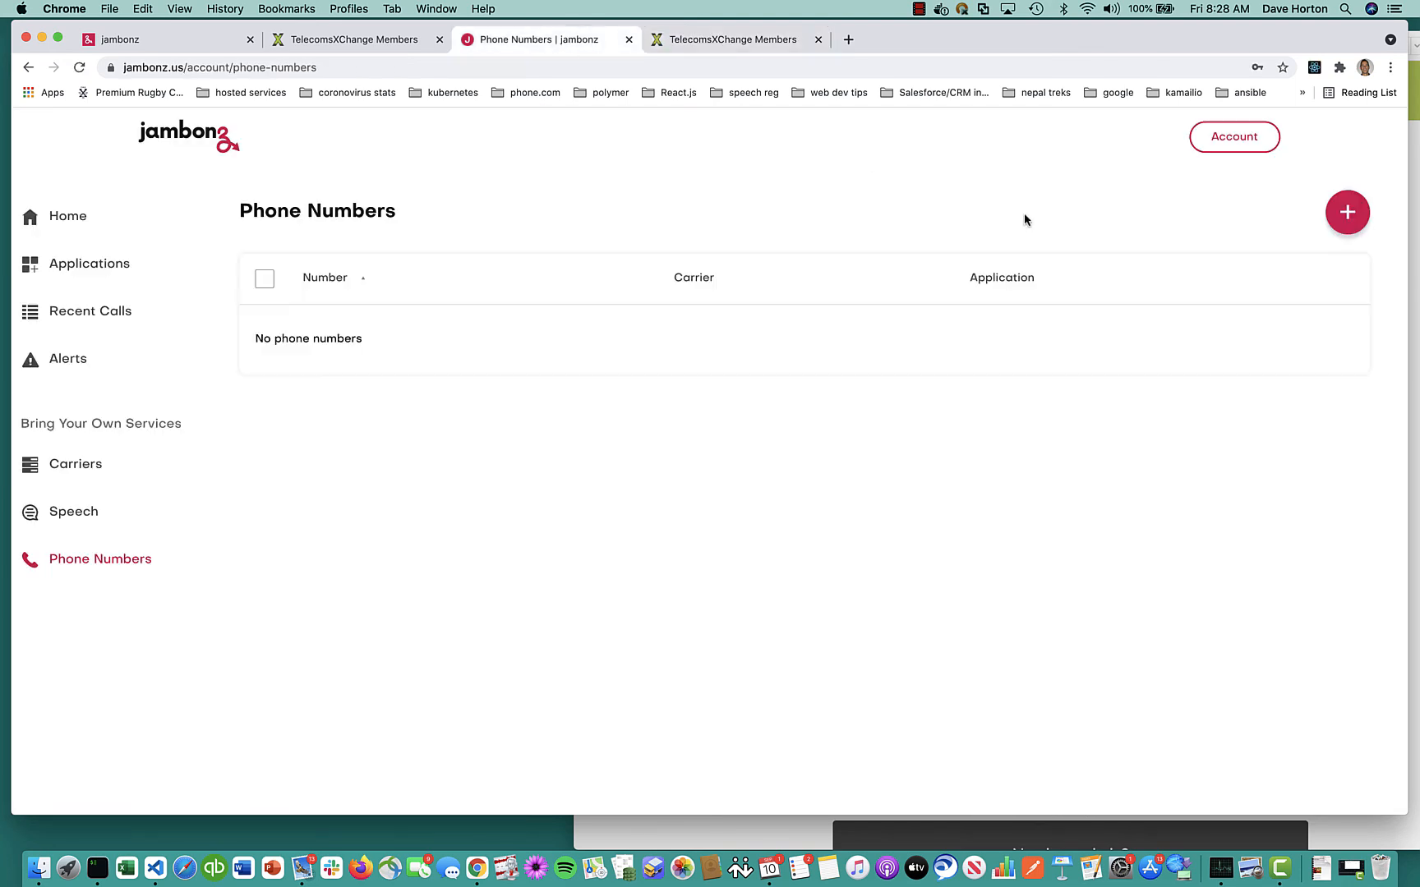
{"action": "left_click", "coordinate": [1348, 212]}
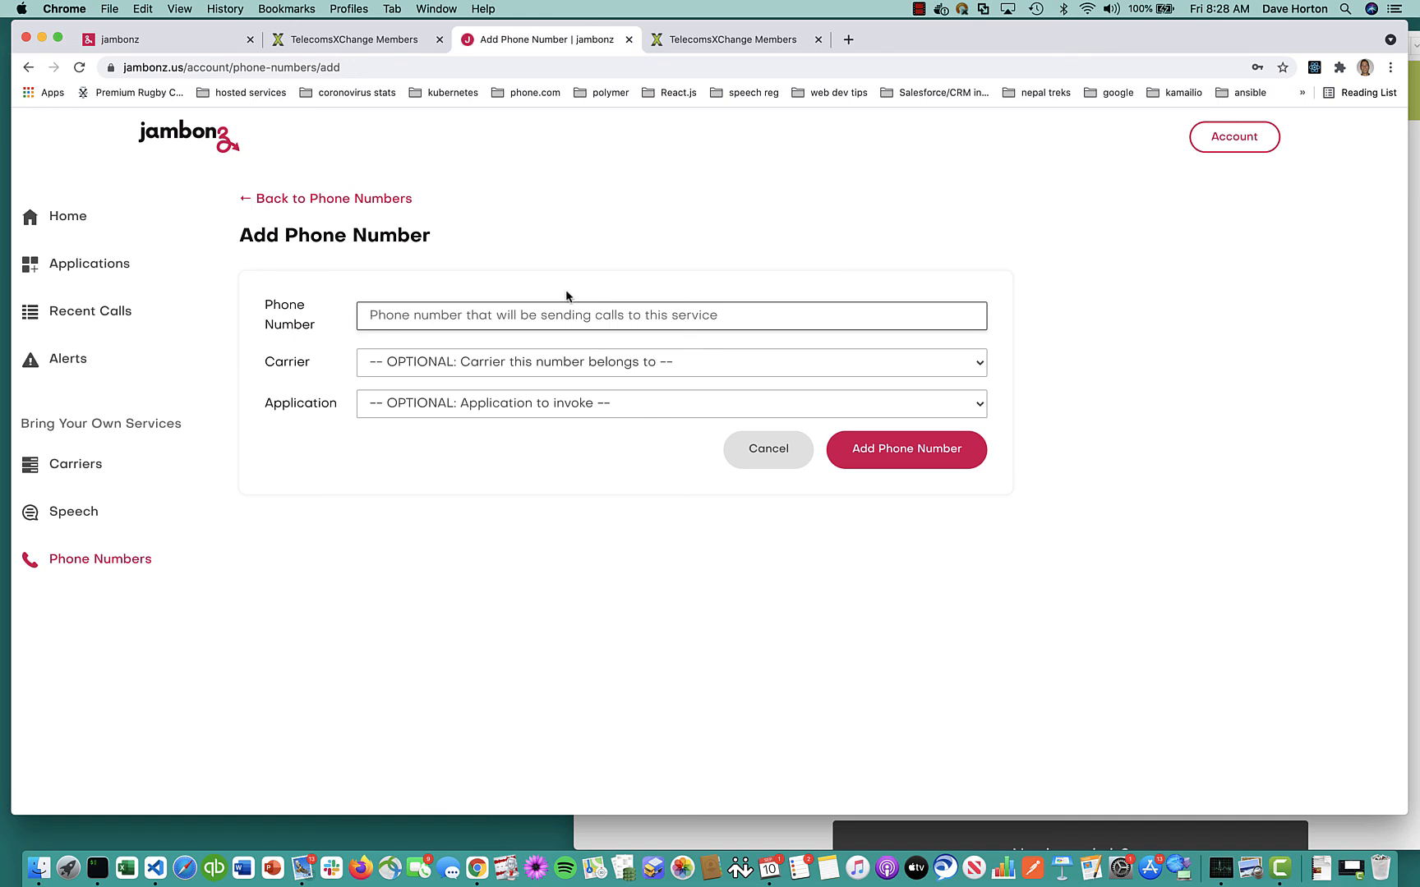
{"action": "key", "text": "super+v"}
{"action": "left_click", "coordinate": [538, 362]}
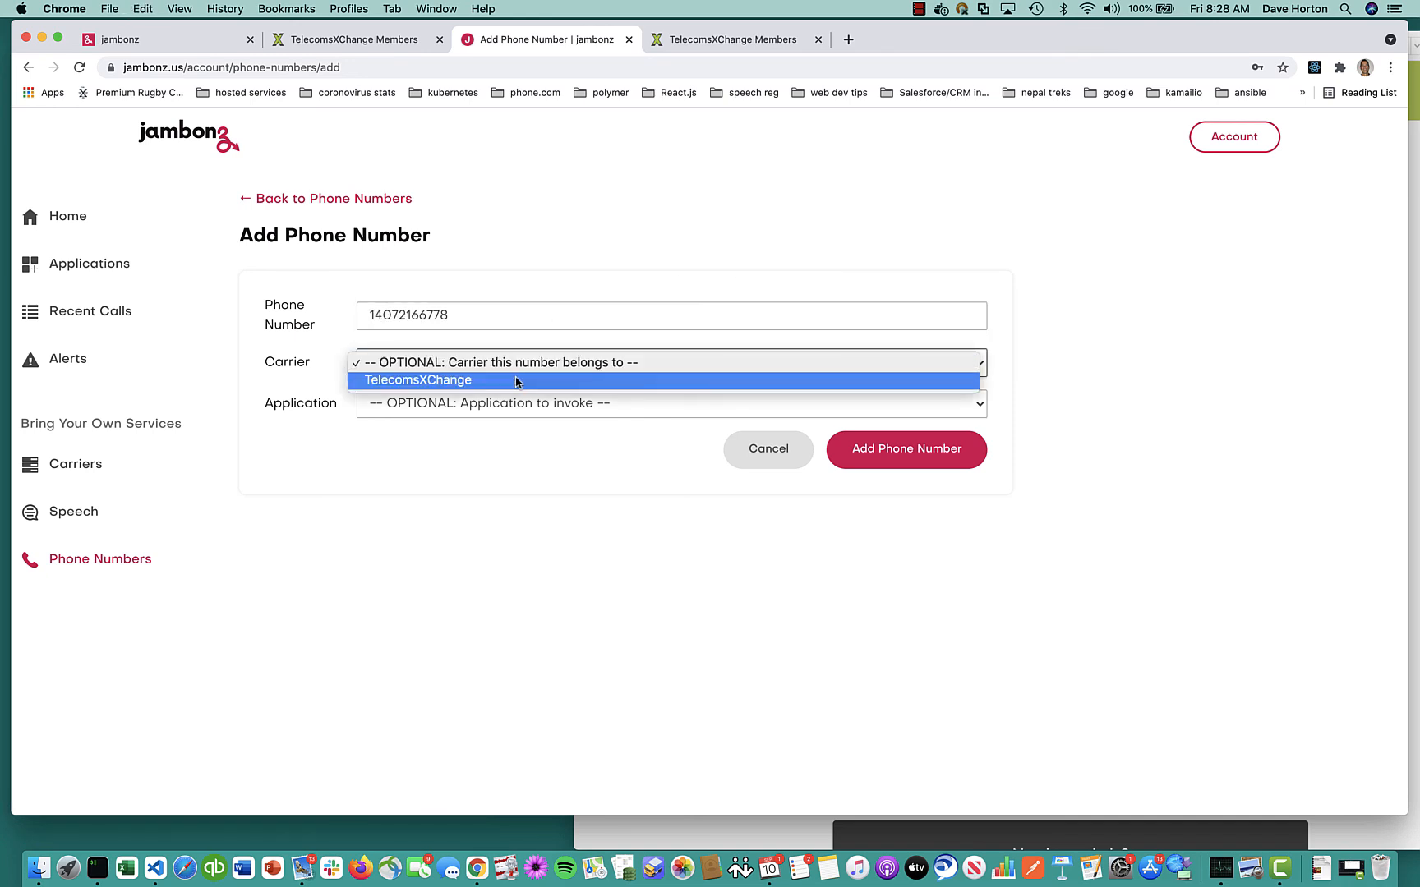
{"action": "left_click", "coordinate": [526, 379]}
{"action": "left_click", "coordinate": [556, 404]}
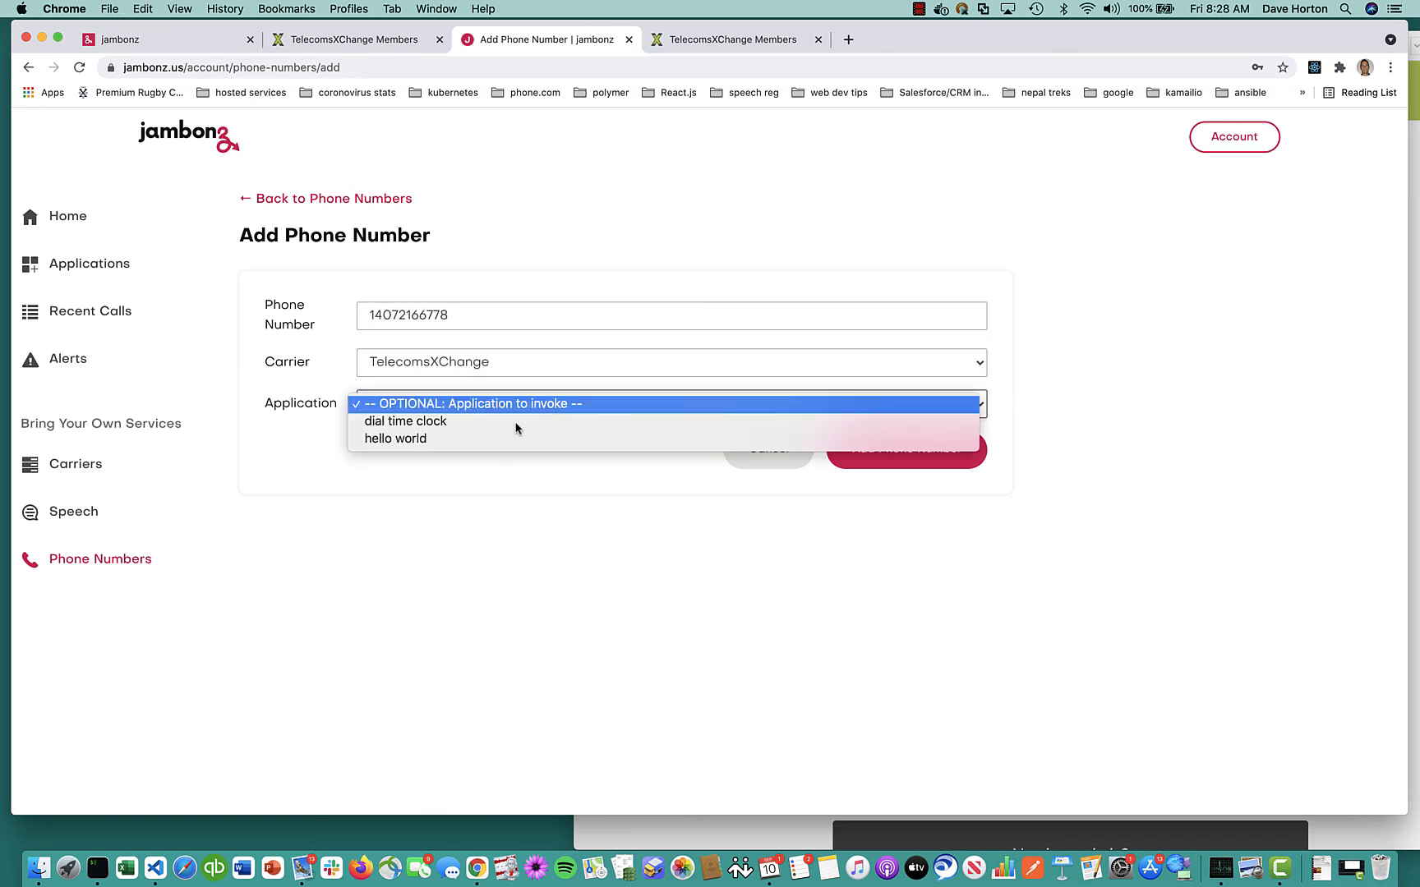
{"action": "left_click", "coordinate": [504, 439]}
{"action": "left_click", "coordinate": [933, 463]}
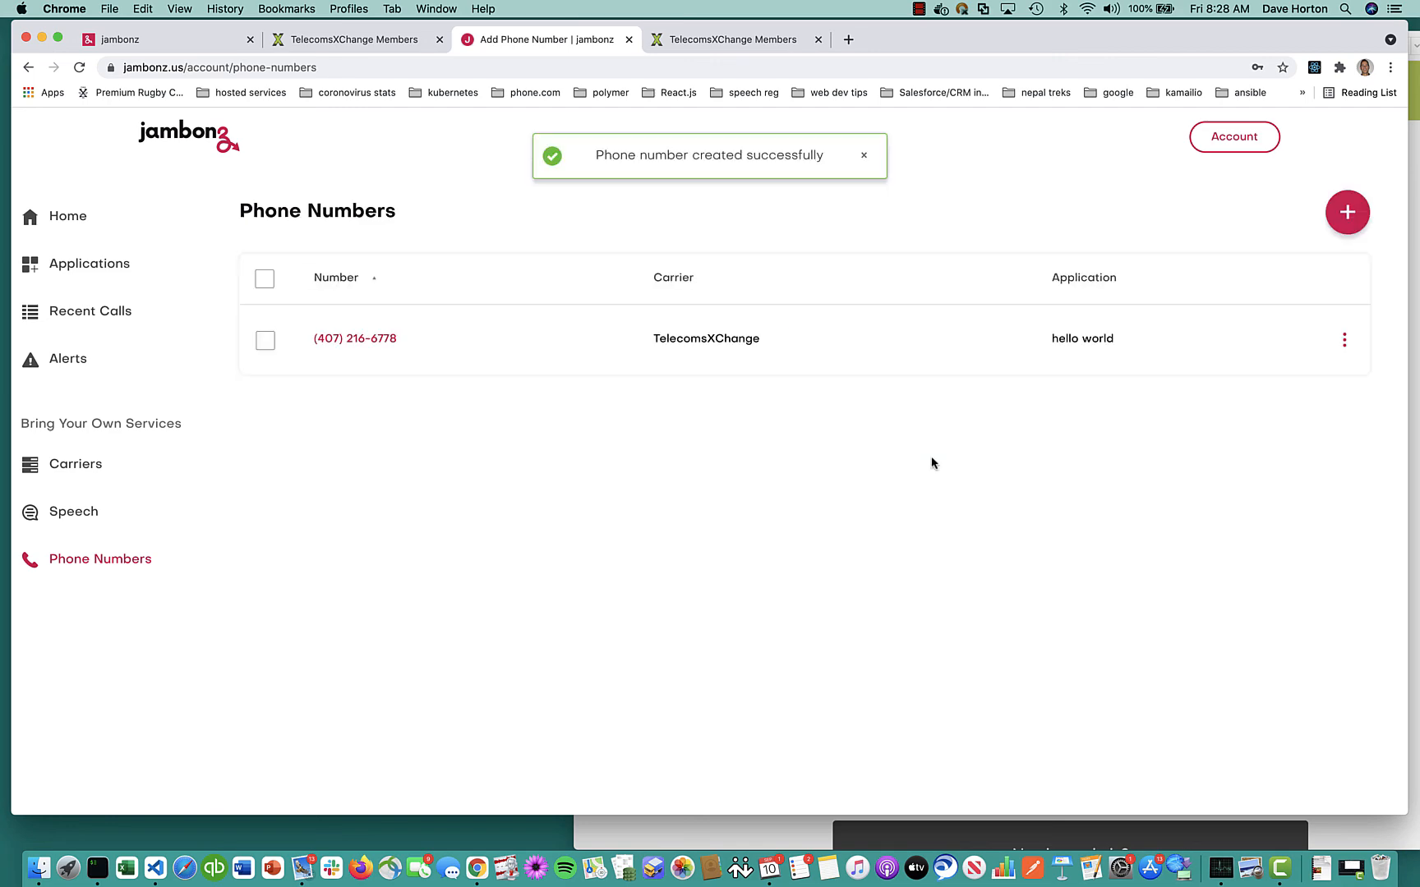